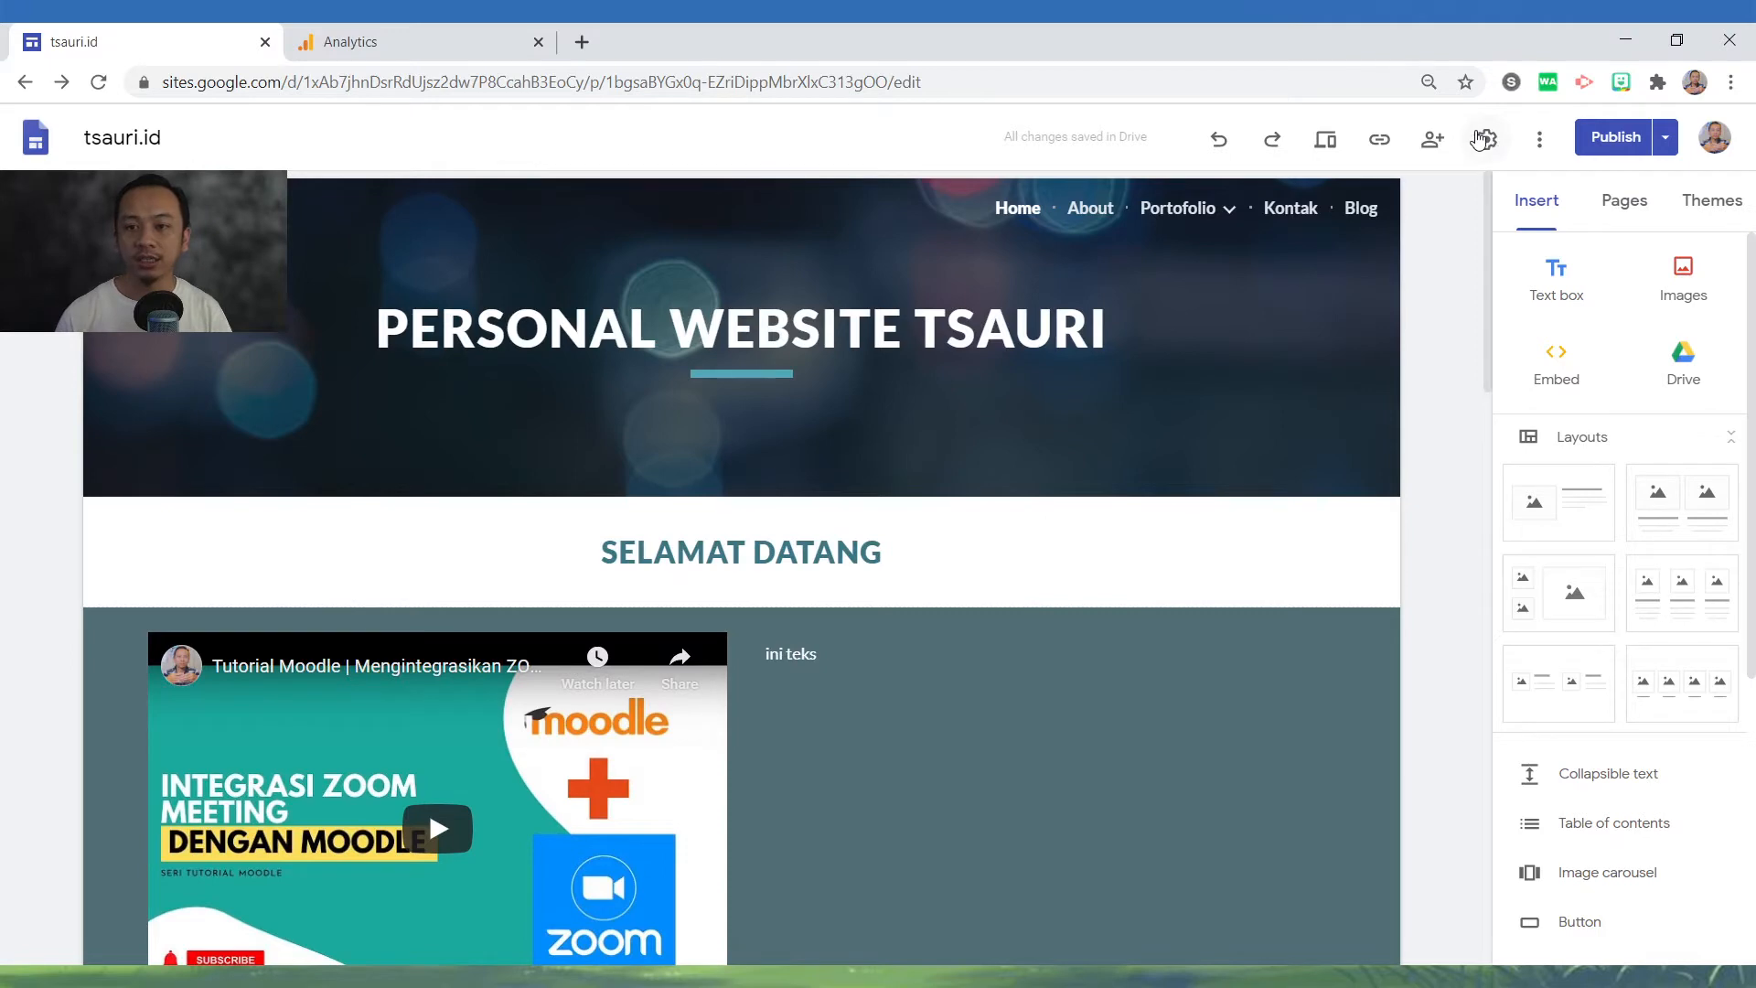
# - Set the site's navigation mode to Side in the site settings
pyautogui.click(1481, 139)
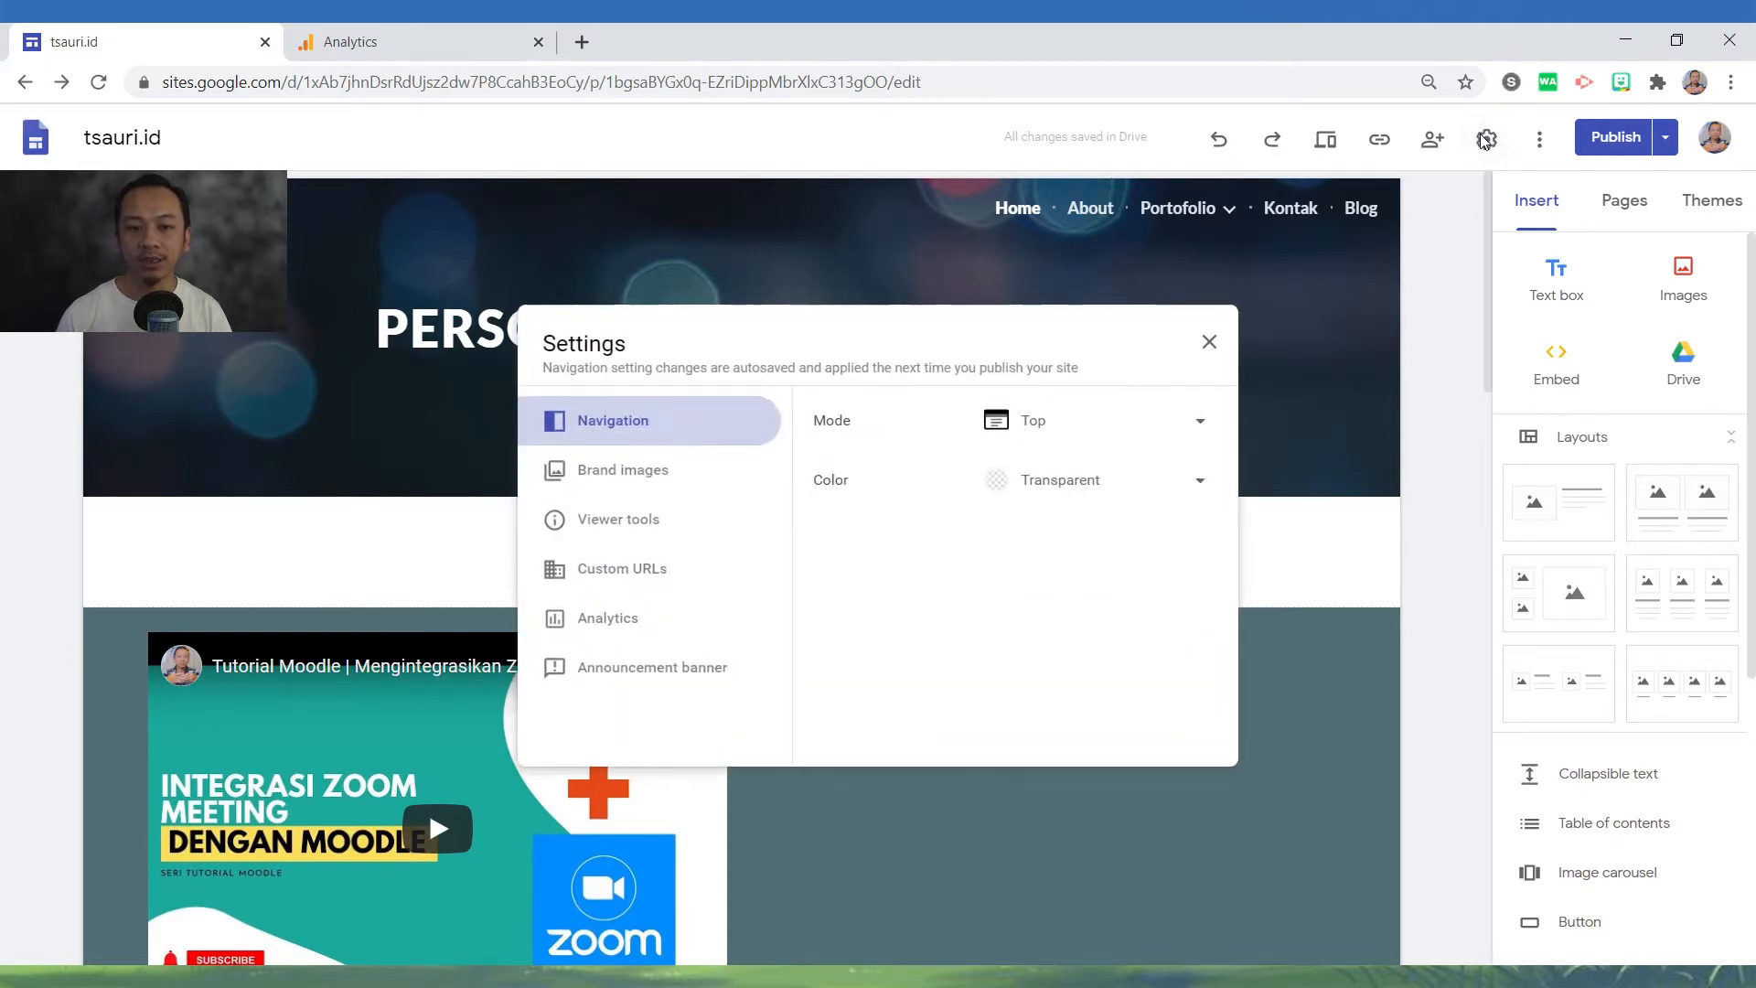
pyautogui.click(1209, 341)
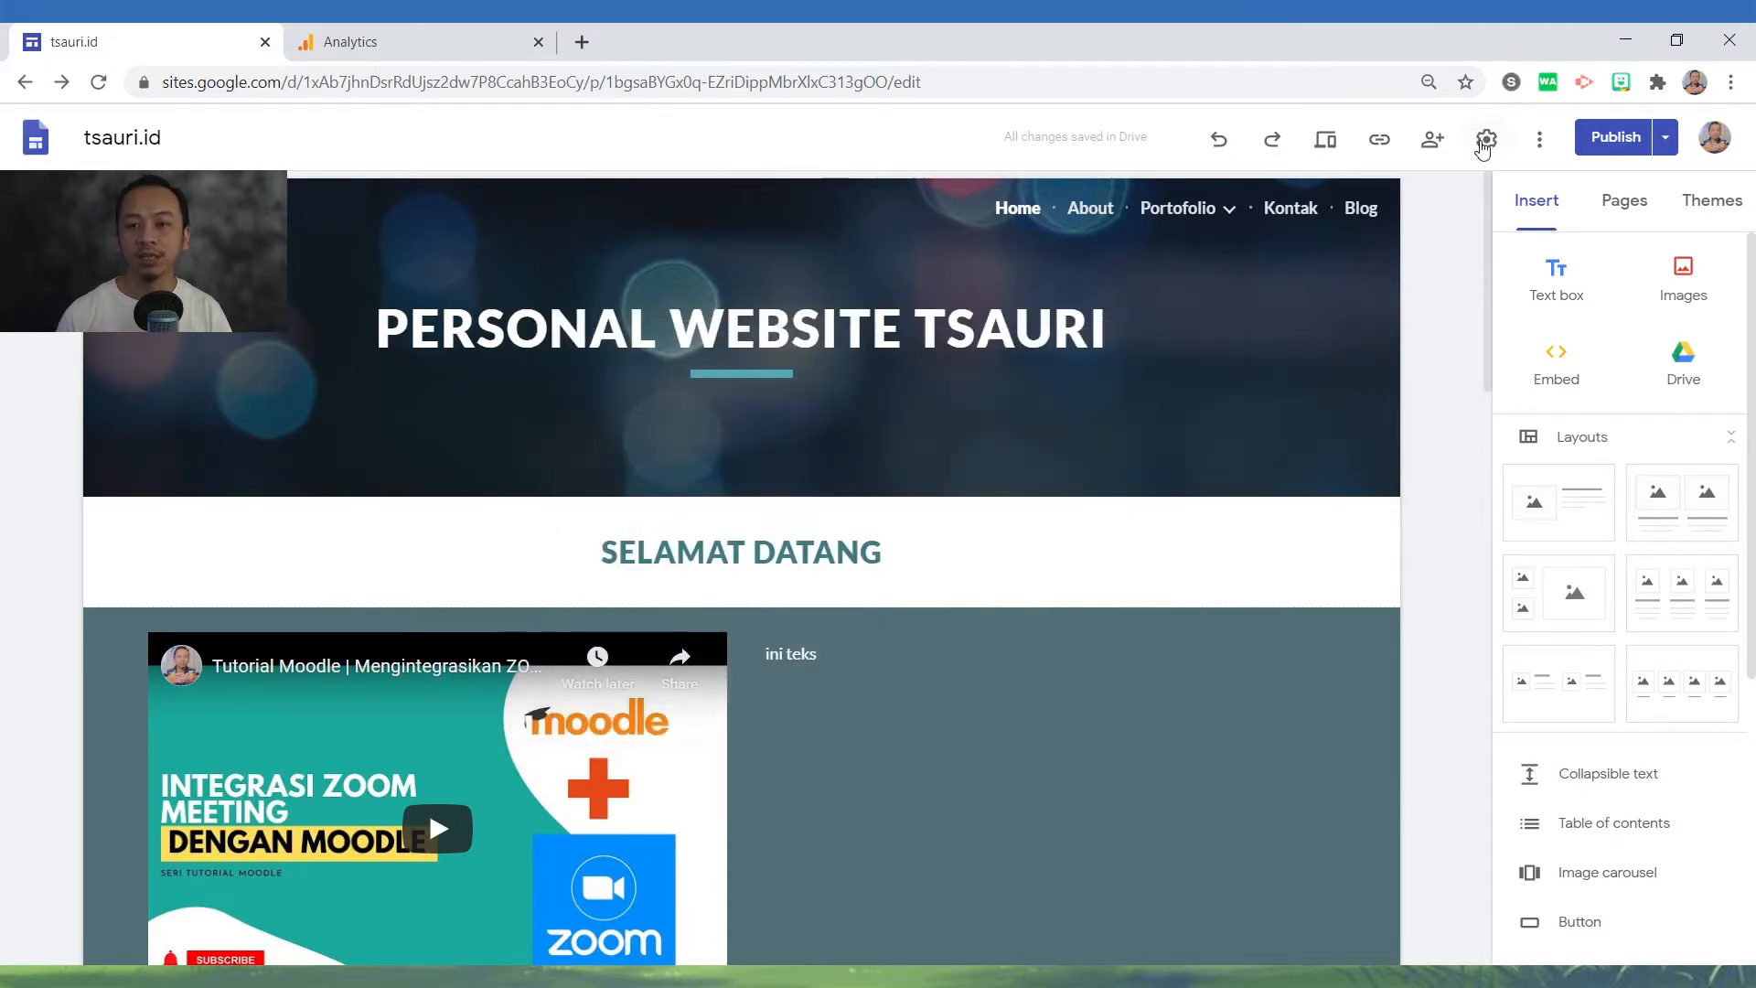
pyautogui.click(1484, 142)
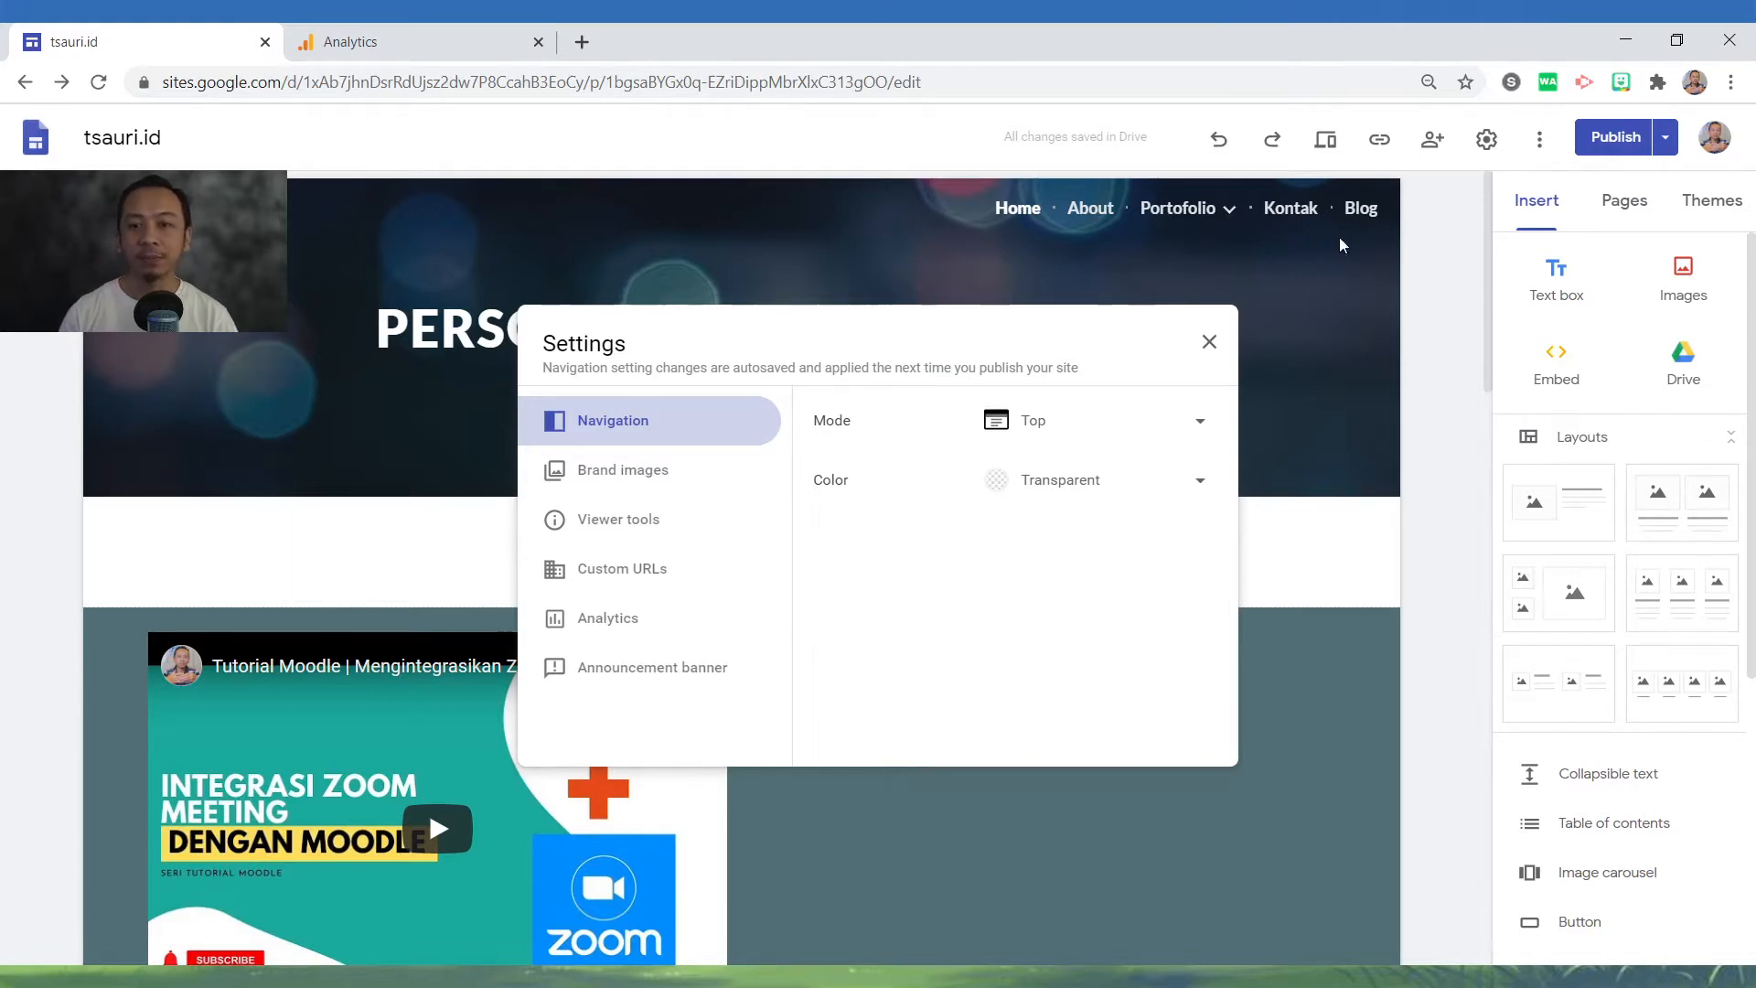
pyautogui.click(1198, 426)
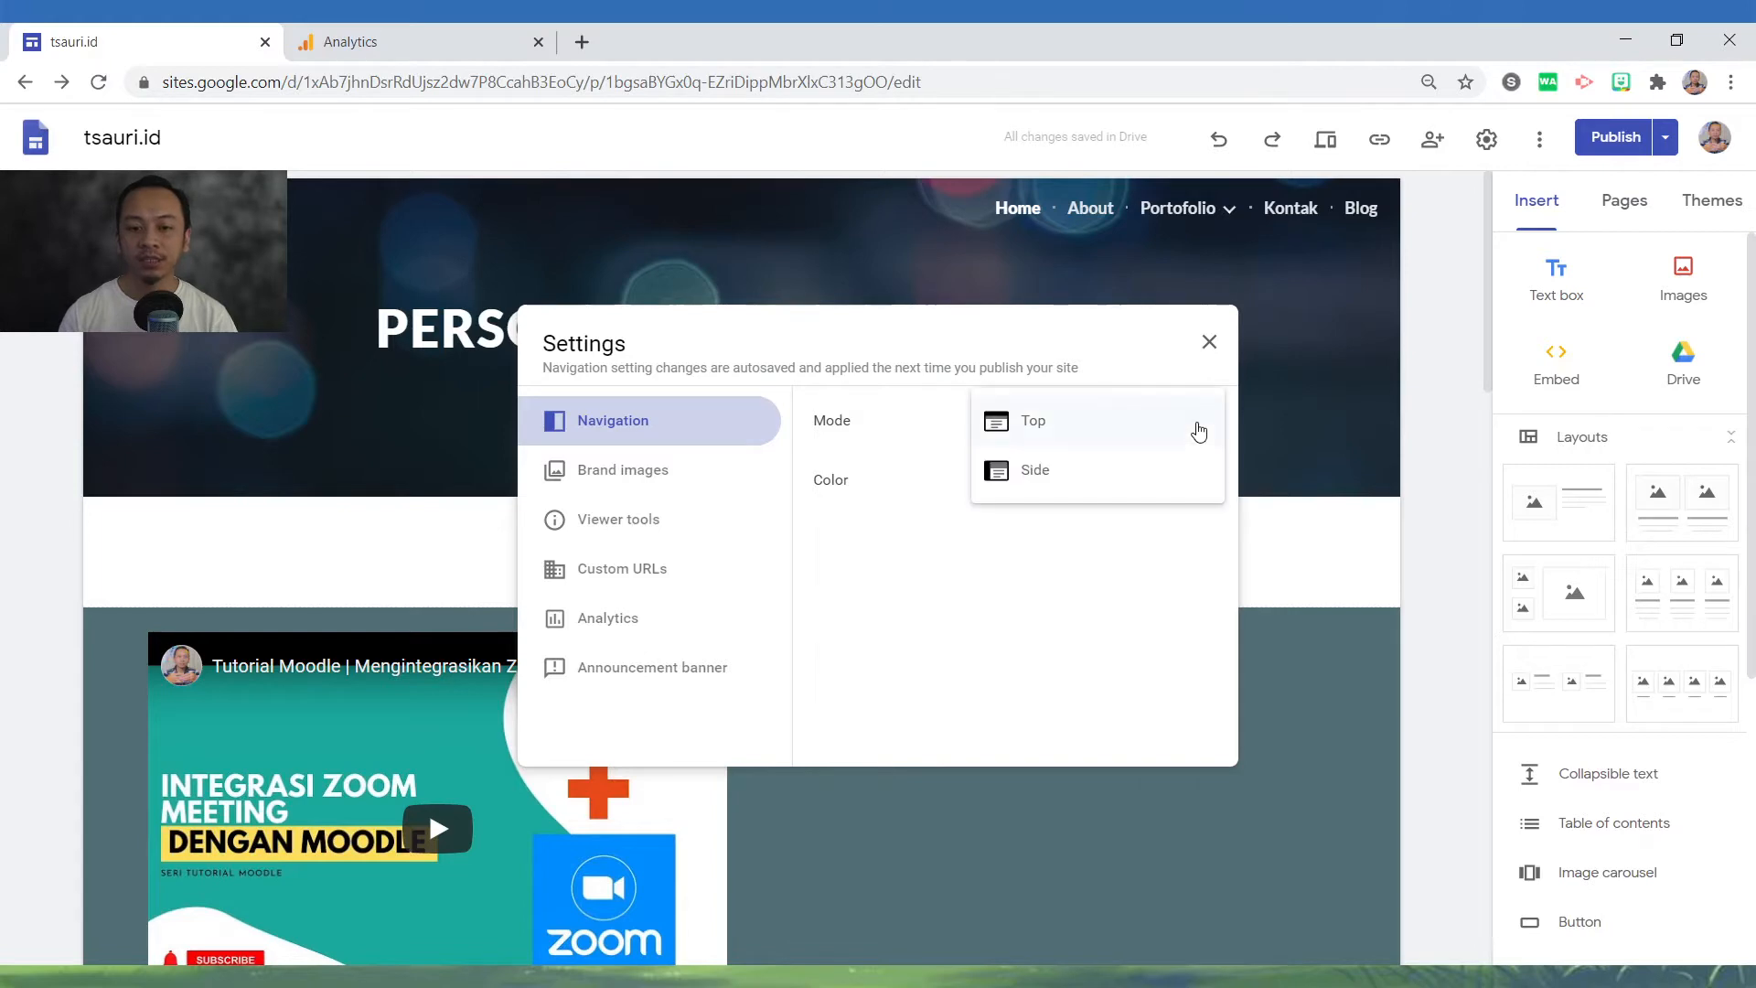
pyautogui.click(1165, 483)
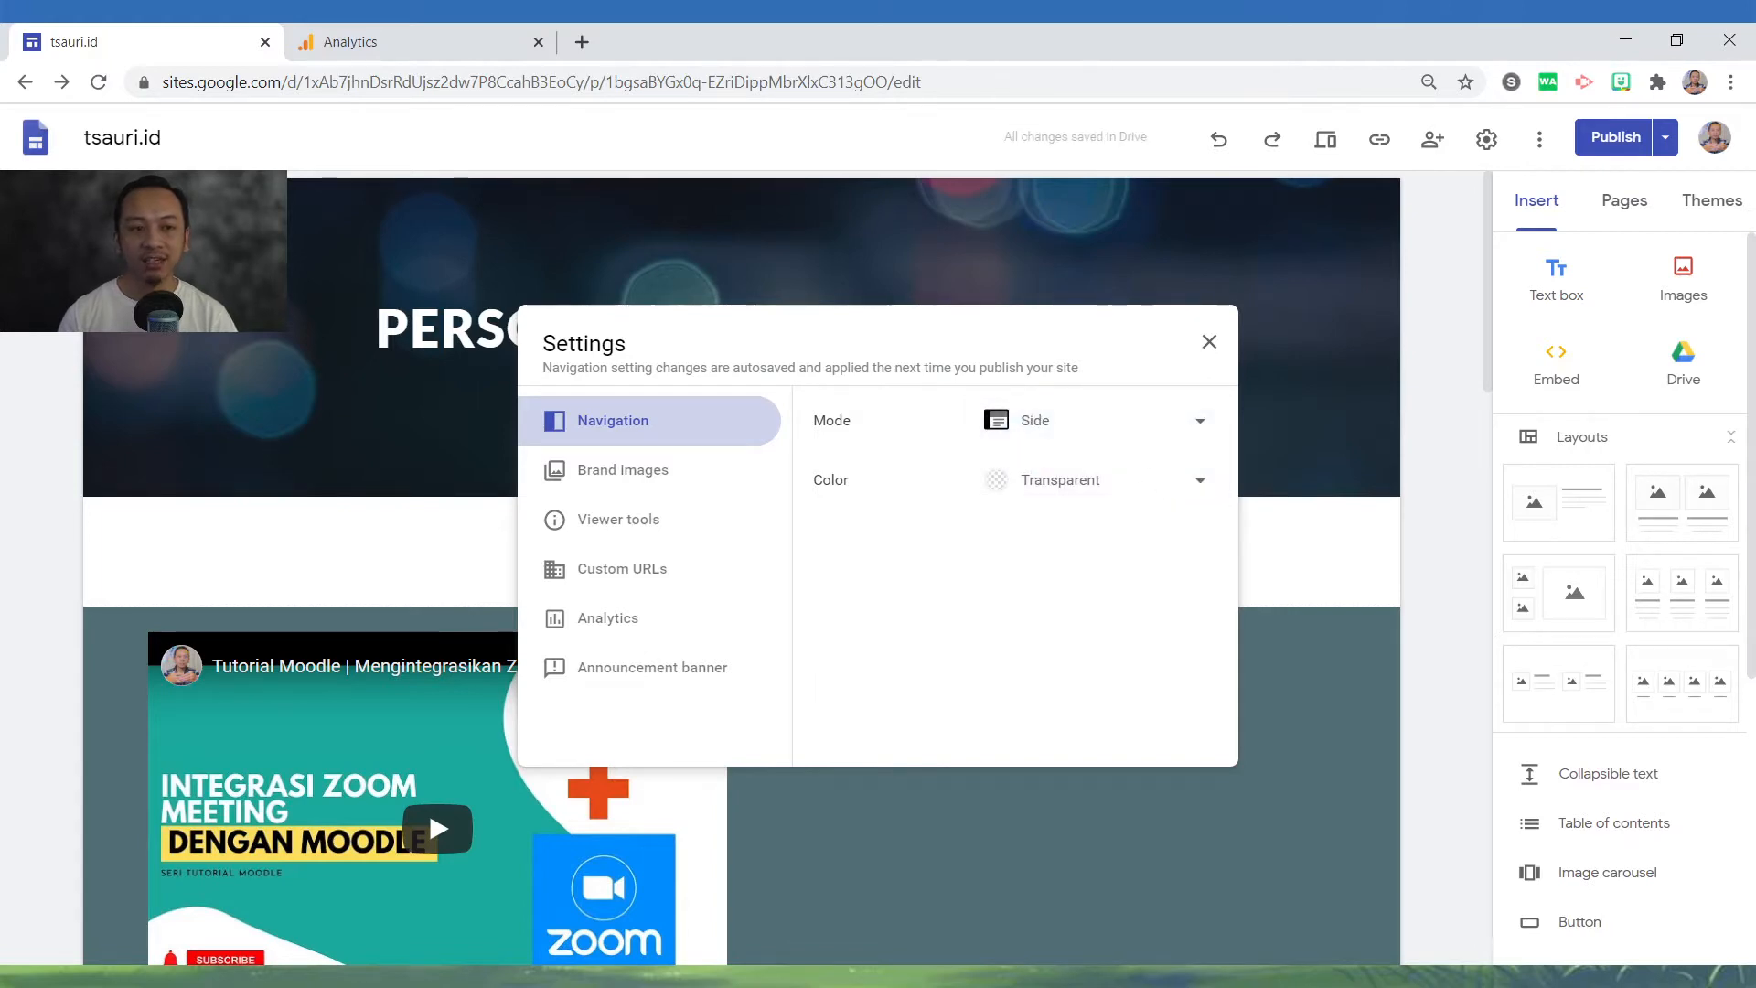
# - Preview the side navigation menu by expanding and collapsing it, and return the navigation mode to Top
pyautogui.click(112, 208)
pyautogui.click(112, 209)
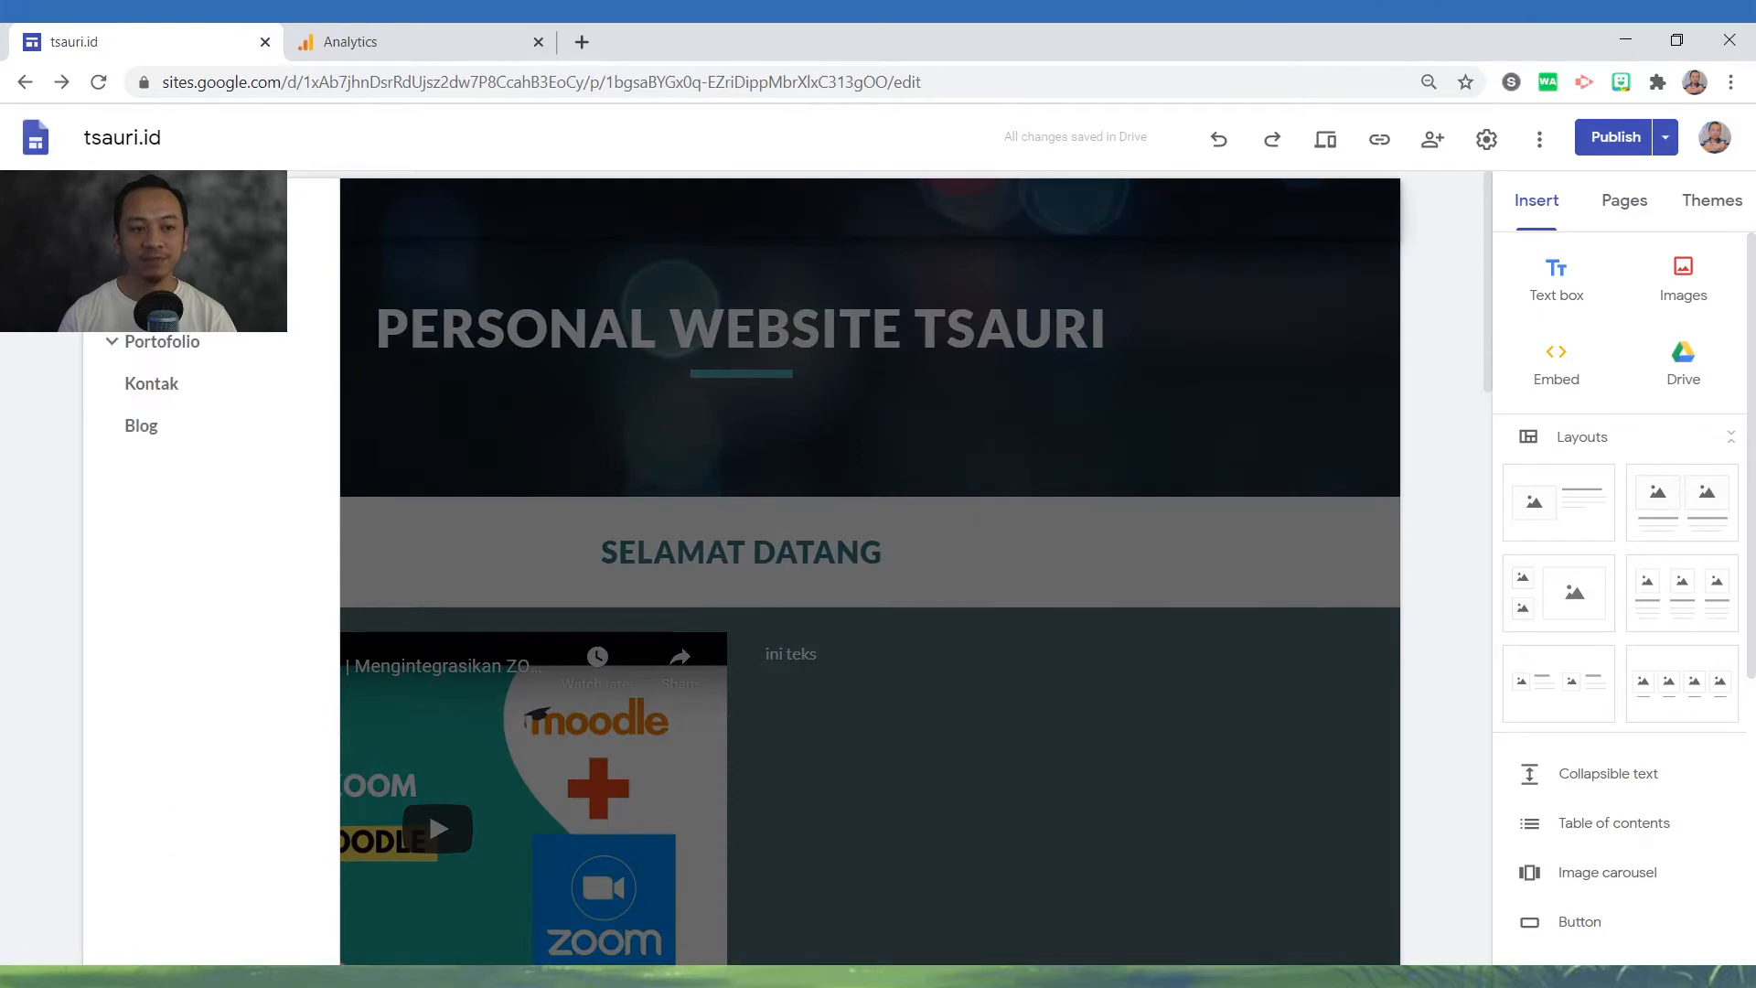
pyautogui.click(112, 208)
pyautogui.click(113, 209)
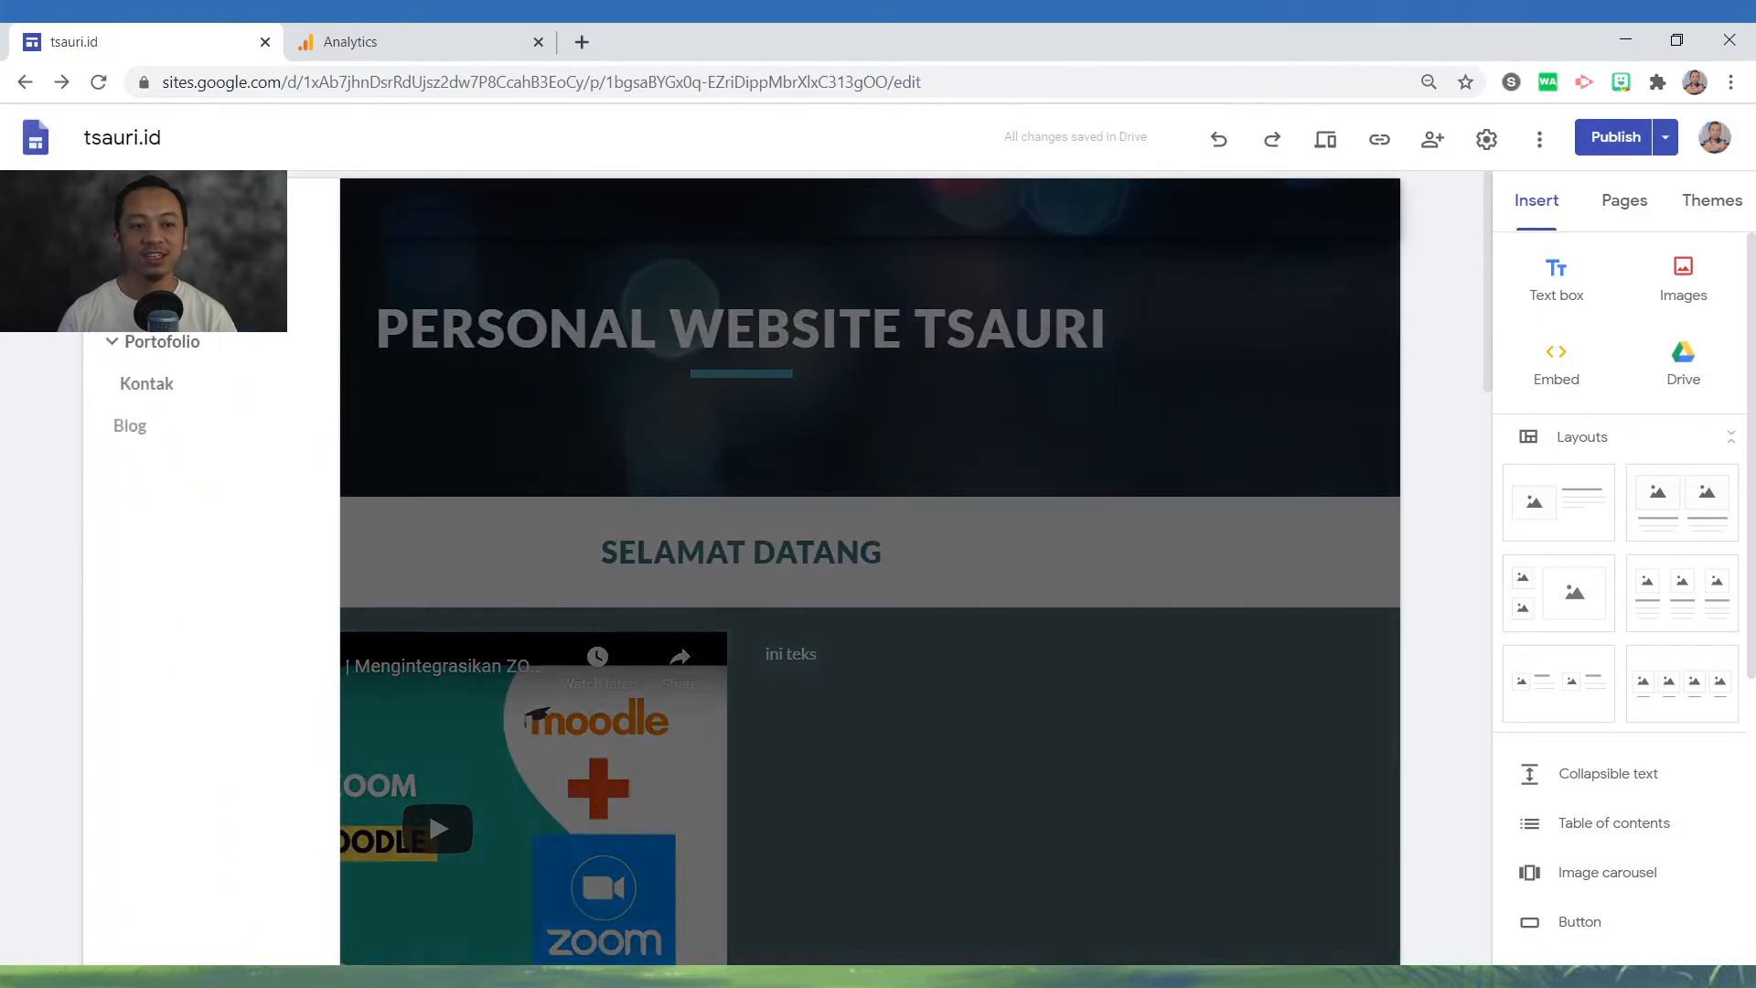
pyautogui.click(112, 208)
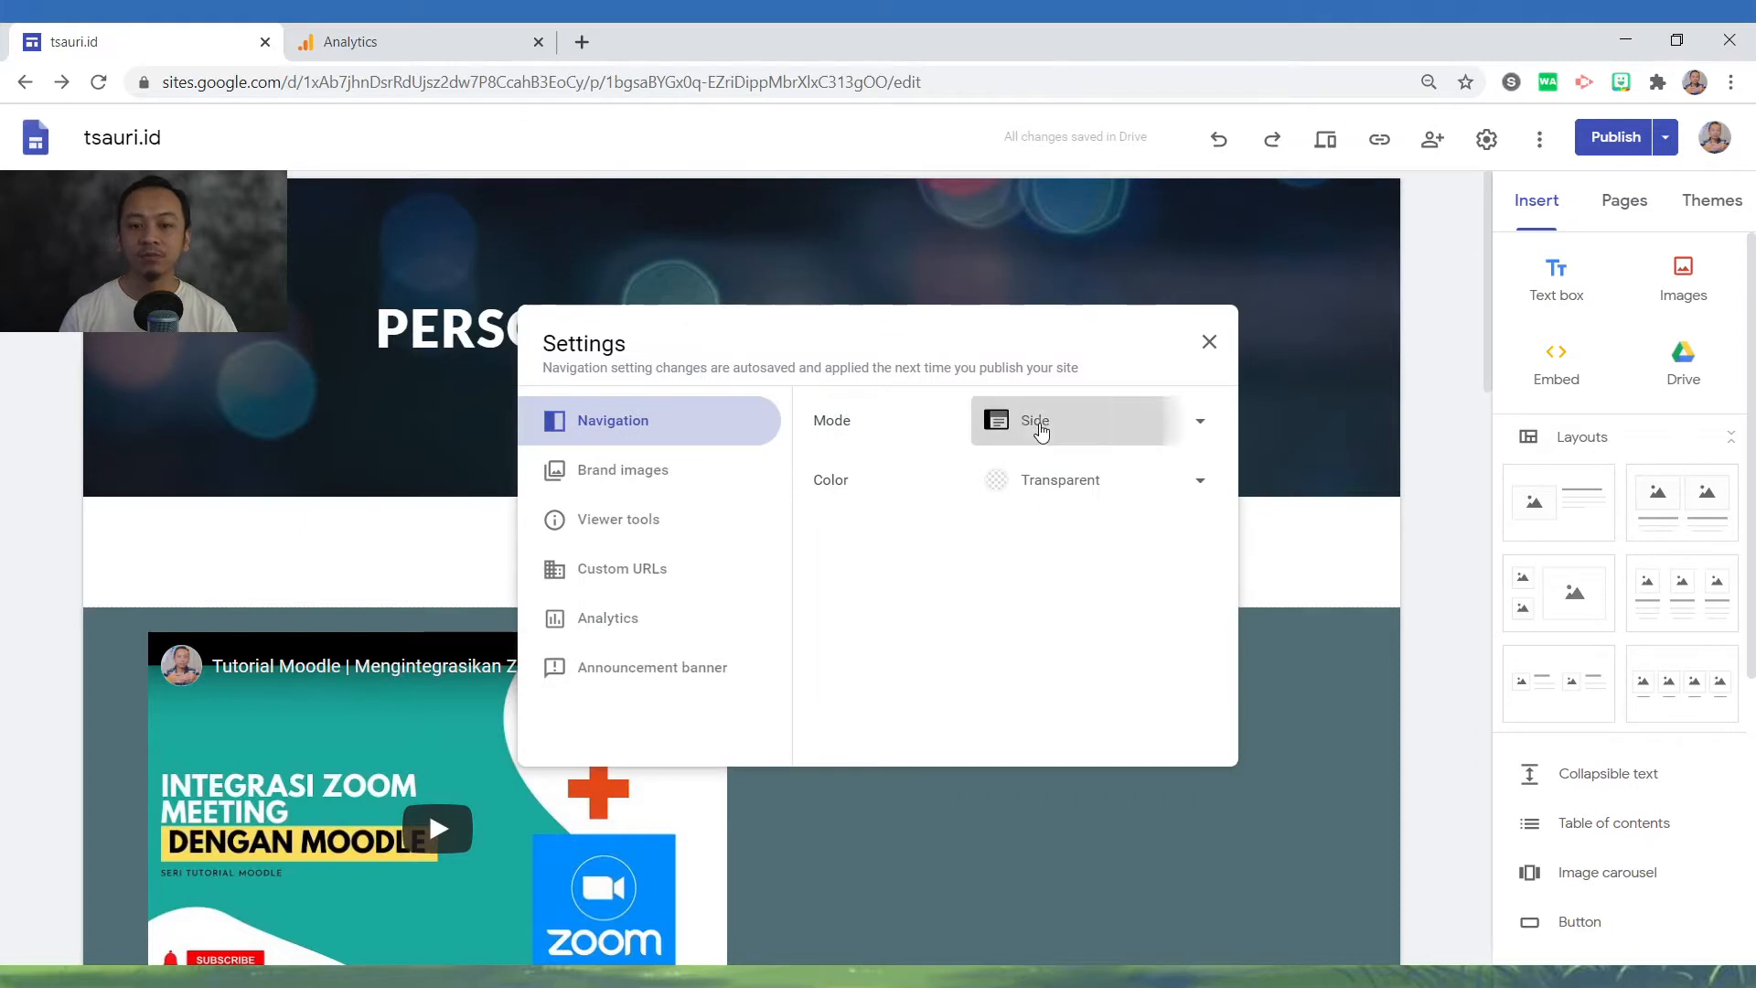
pyautogui.click(1041, 430)
pyautogui.click(1102, 372)
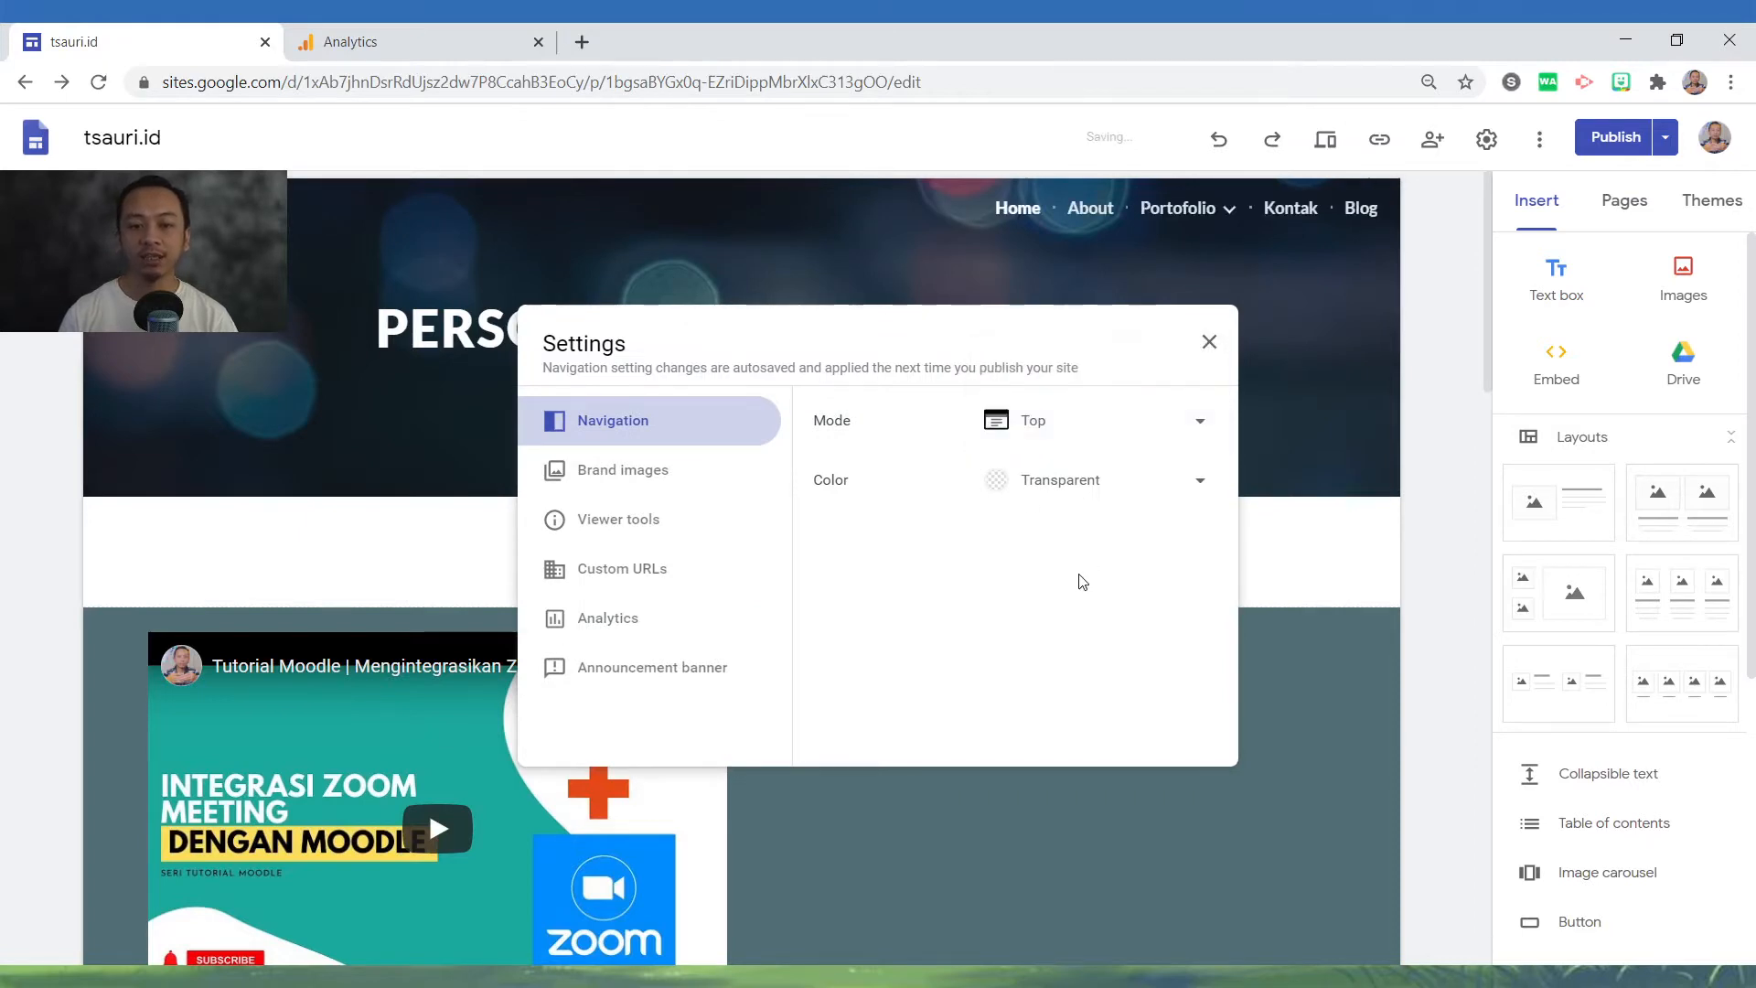
# - Try the White and Black navigation colors and return the color to Transparent
pyautogui.click(1075, 483)
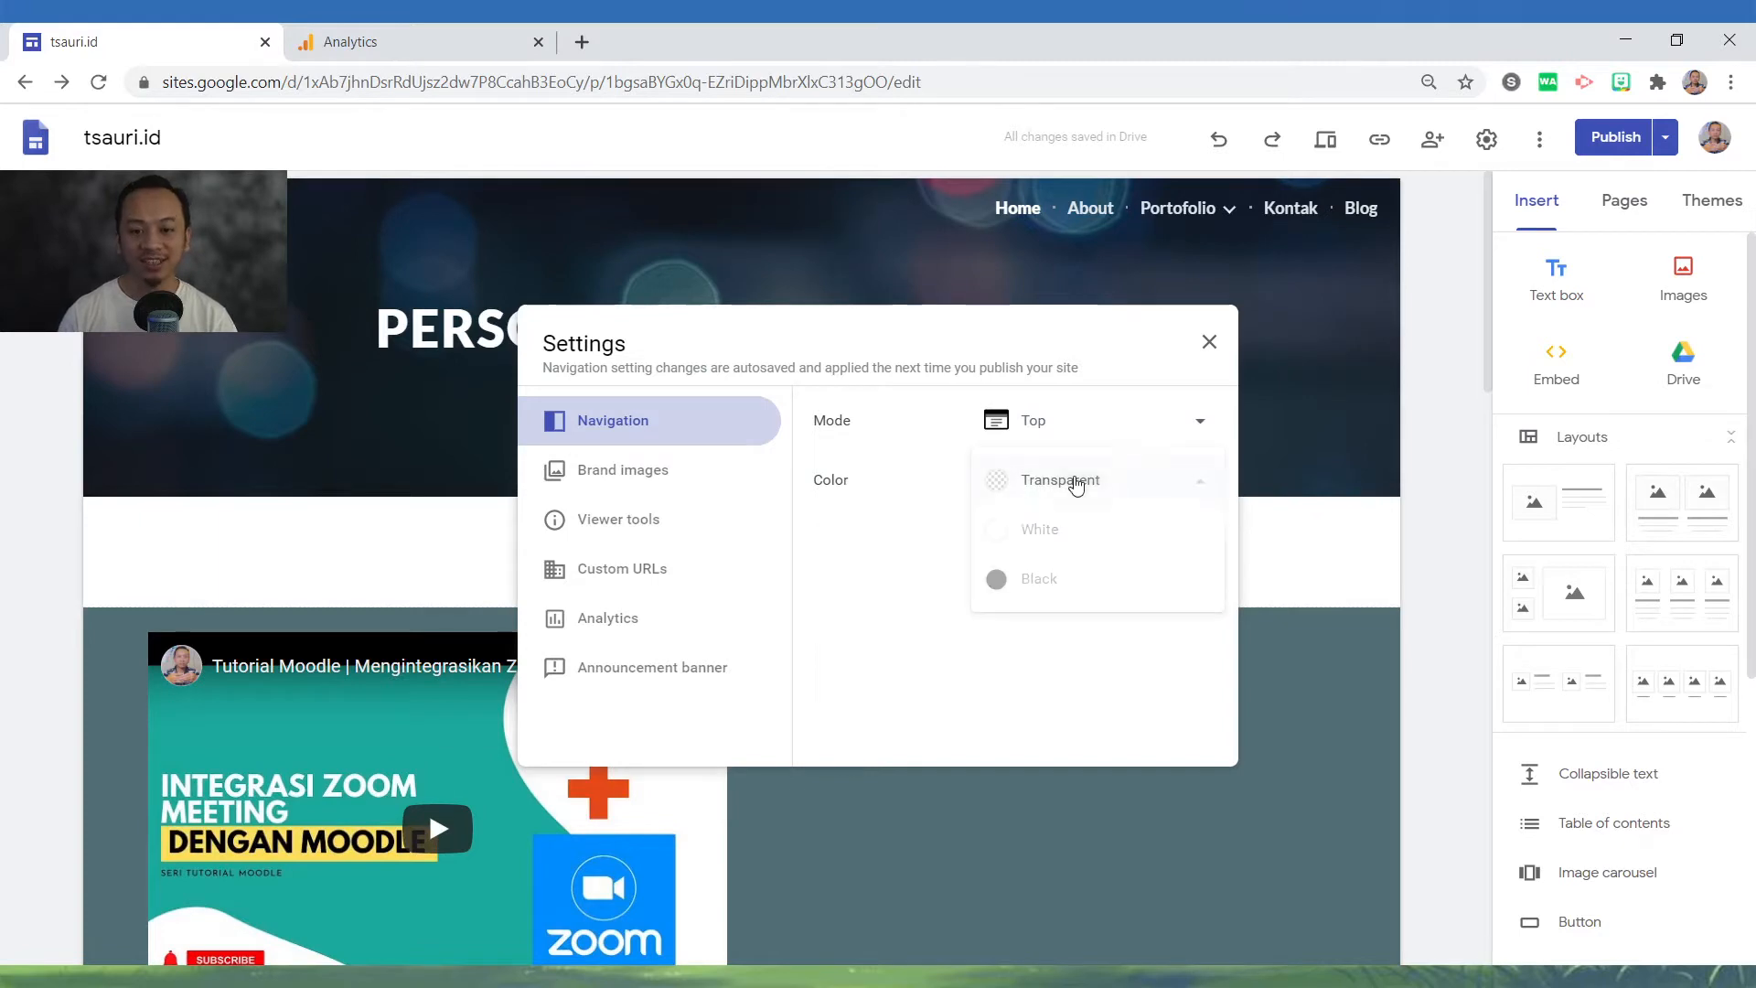
pyautogui.click(1071, 545)
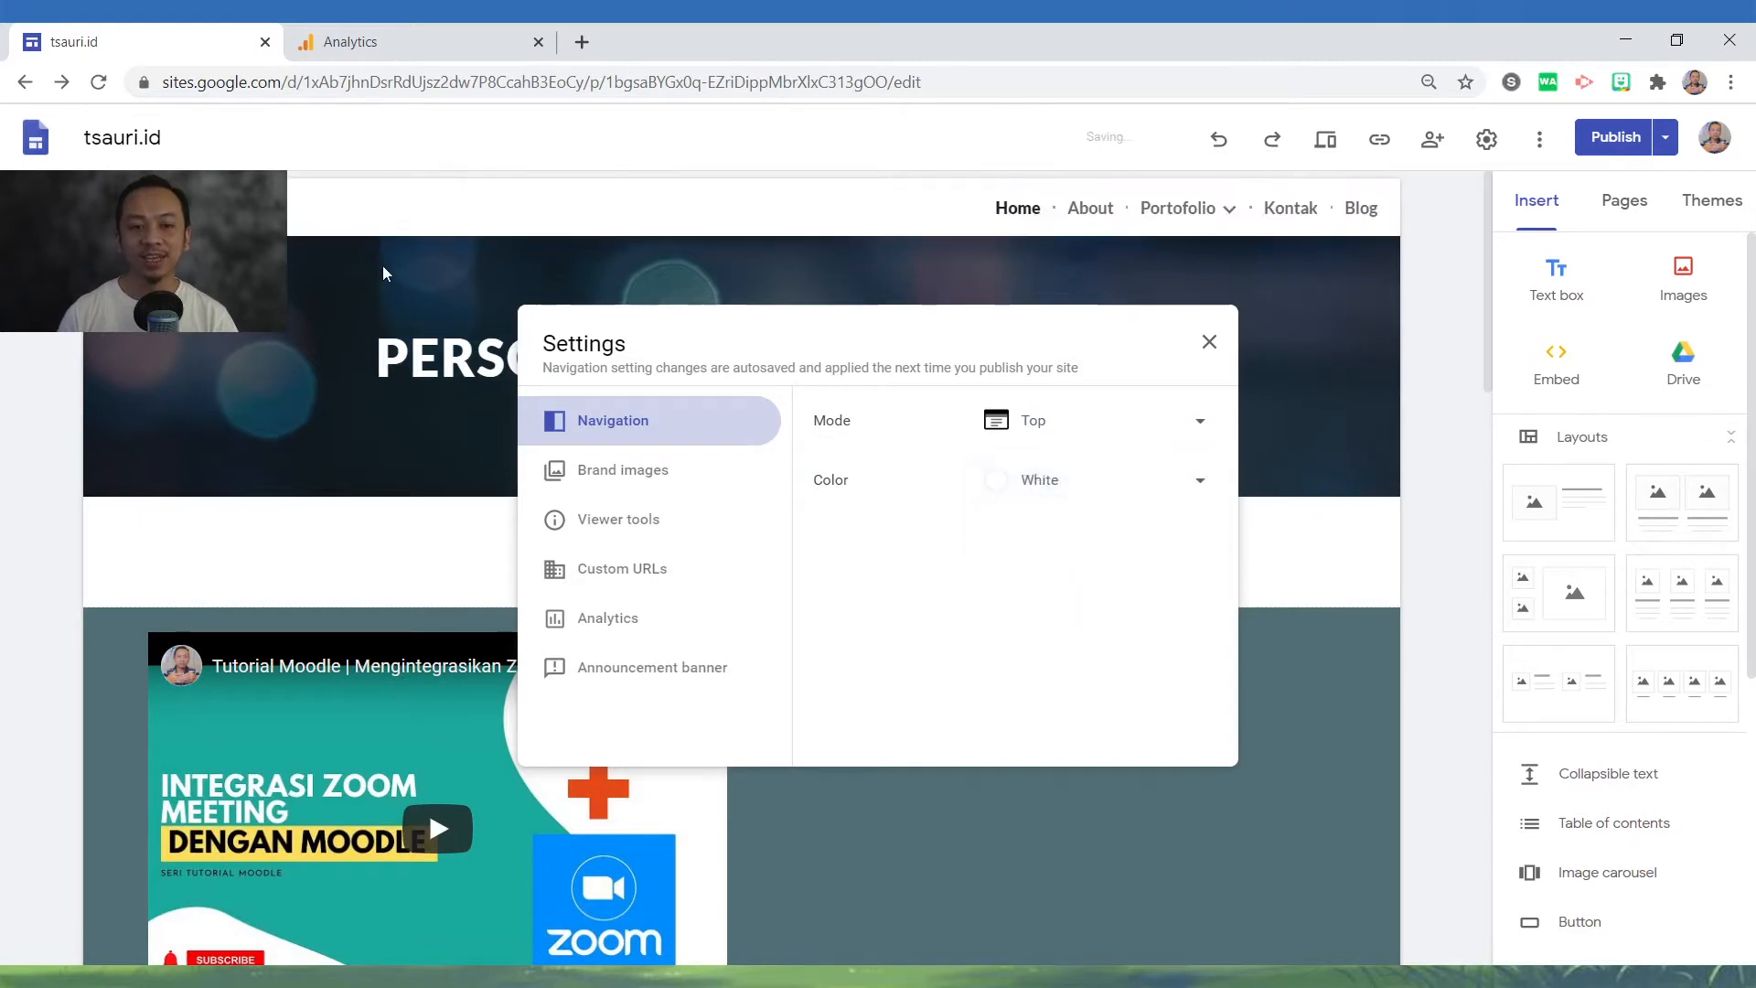
pyautogui.click(1087, 501)
pyautogui.click(1102, 538)
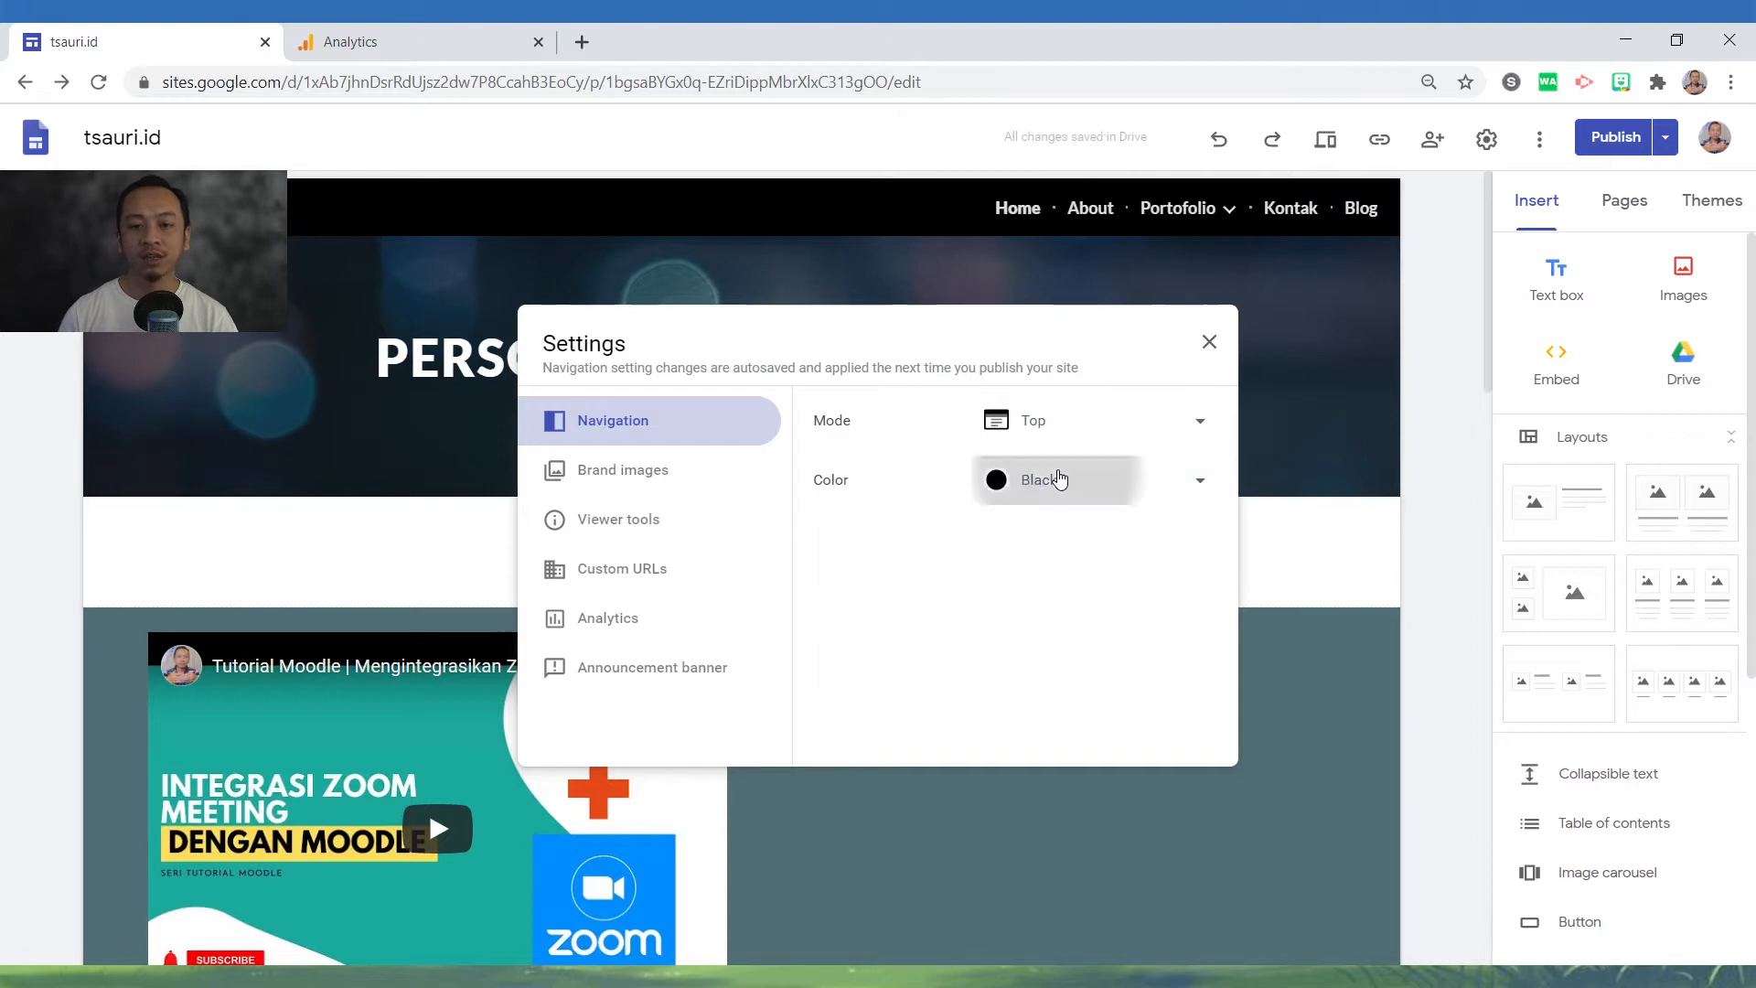
pyautogui.click(1058, 479)
pyautogui.click(1039, 385)
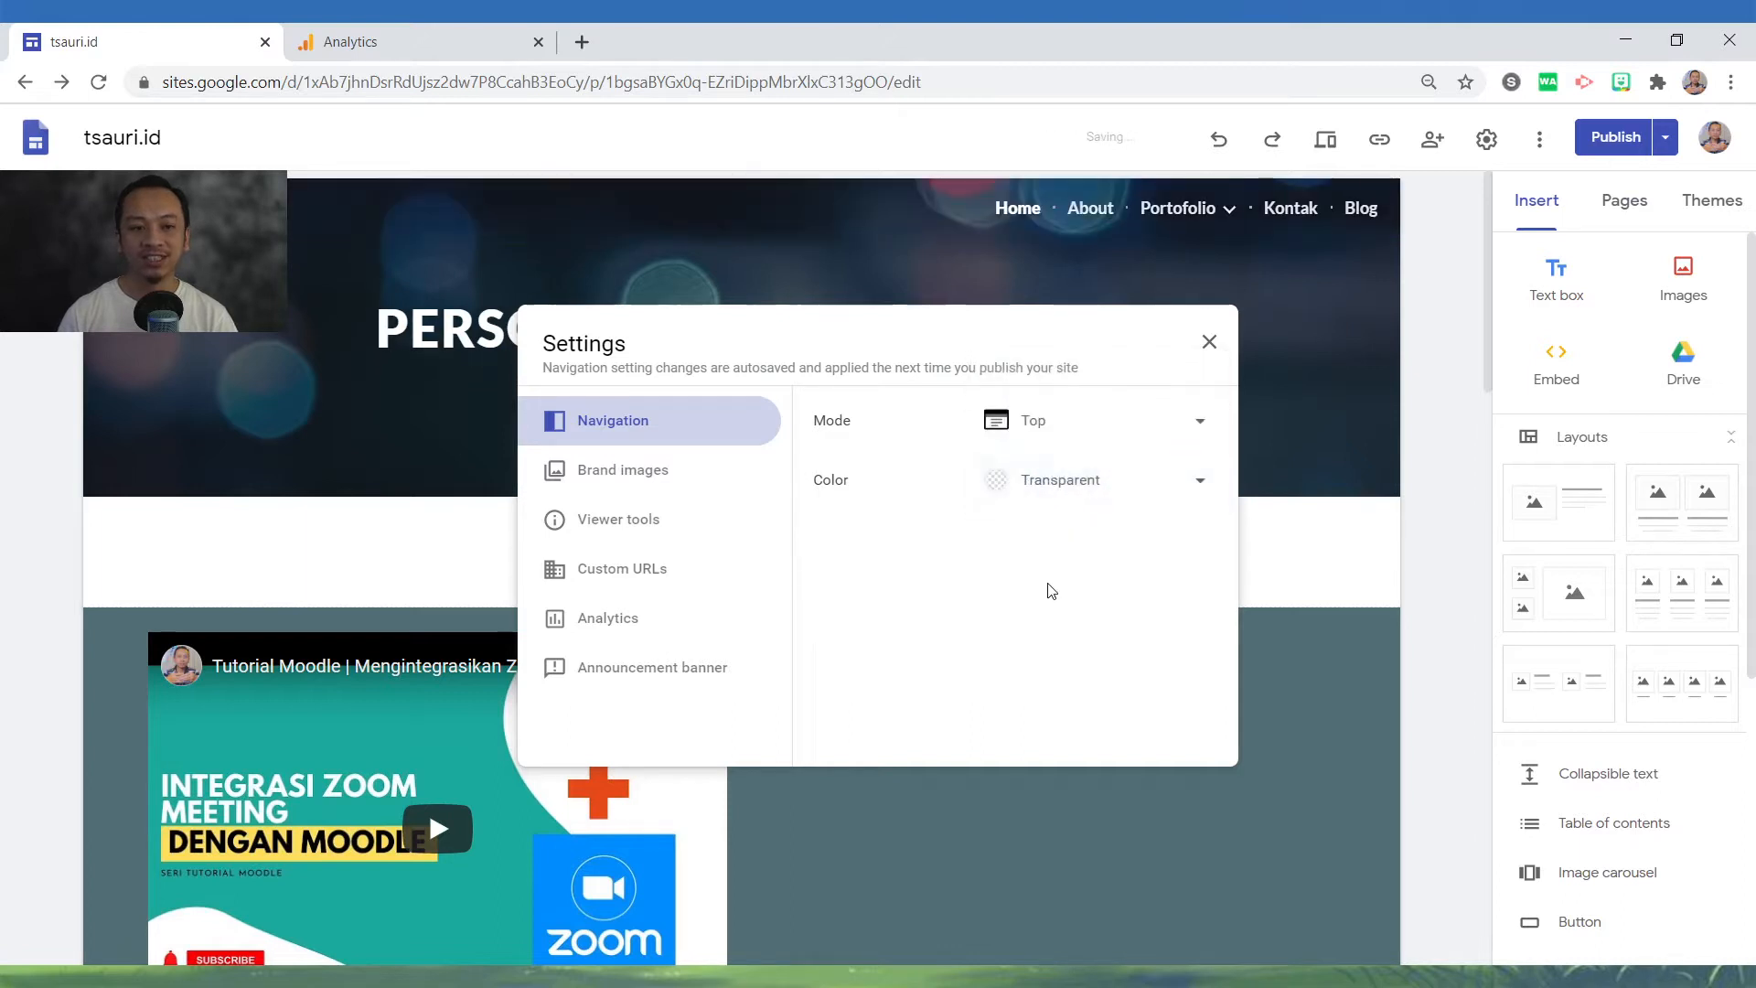
# - Set the color of the site's navigation bar to White
pyautogui.click(1061, 479)
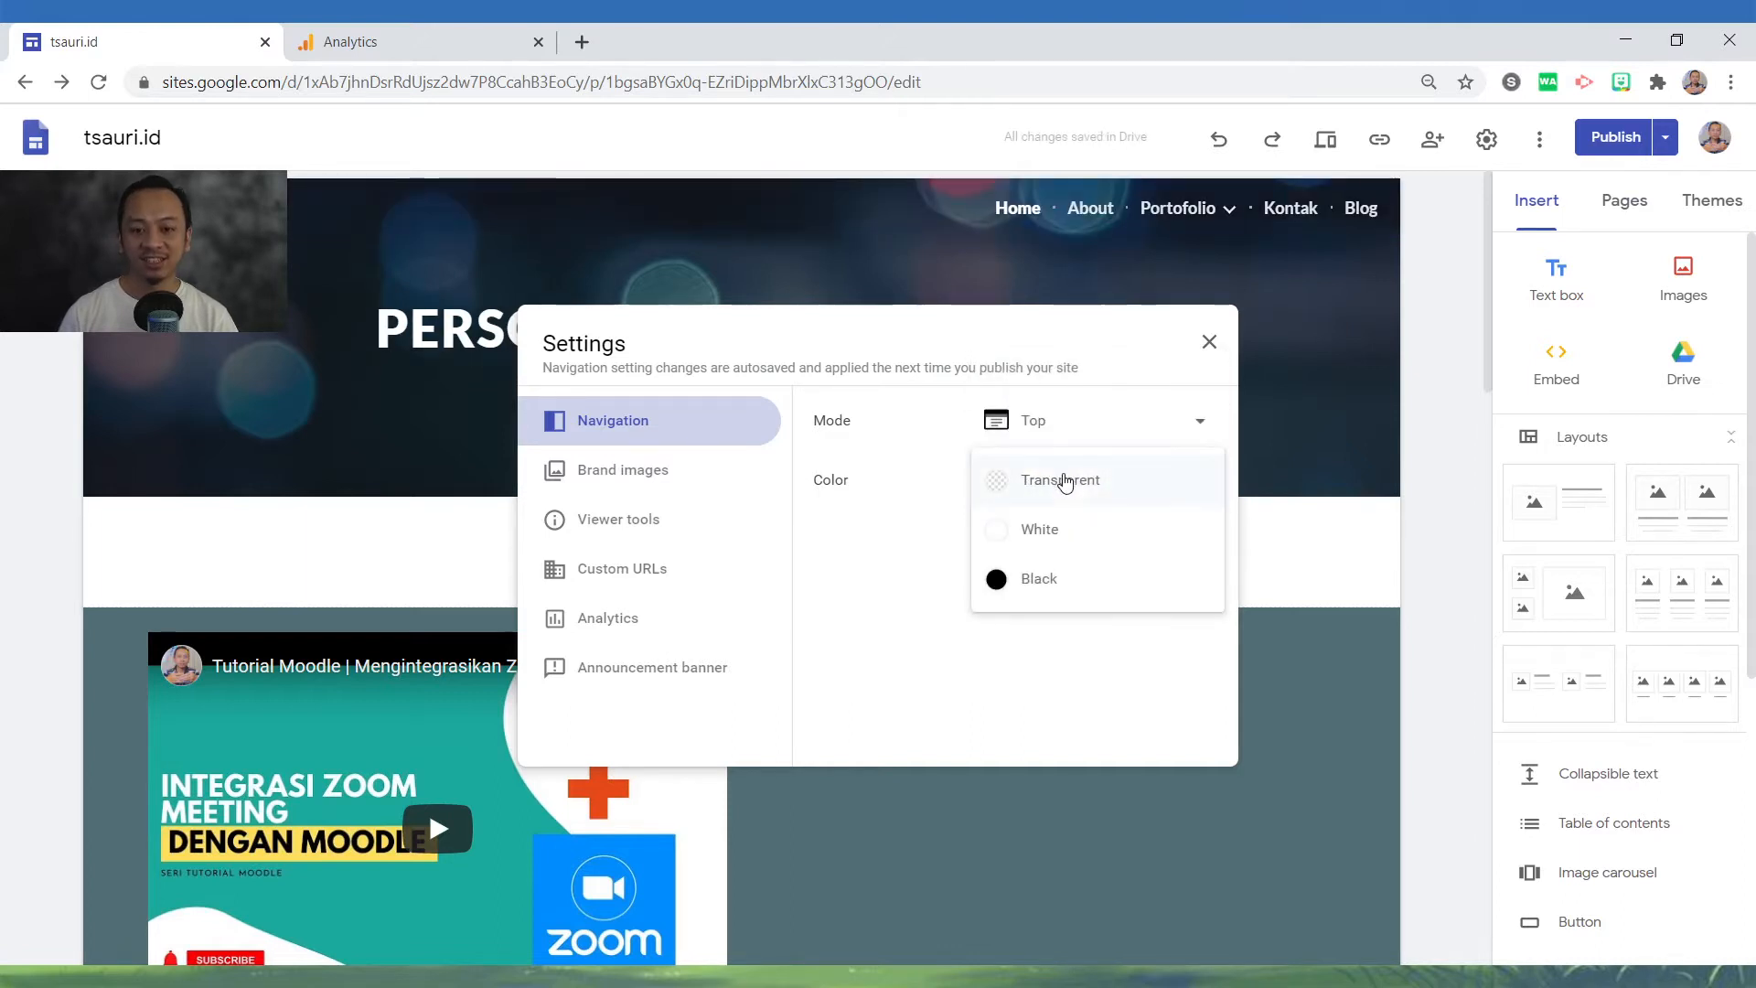
pyautogui.click(1109, 521)
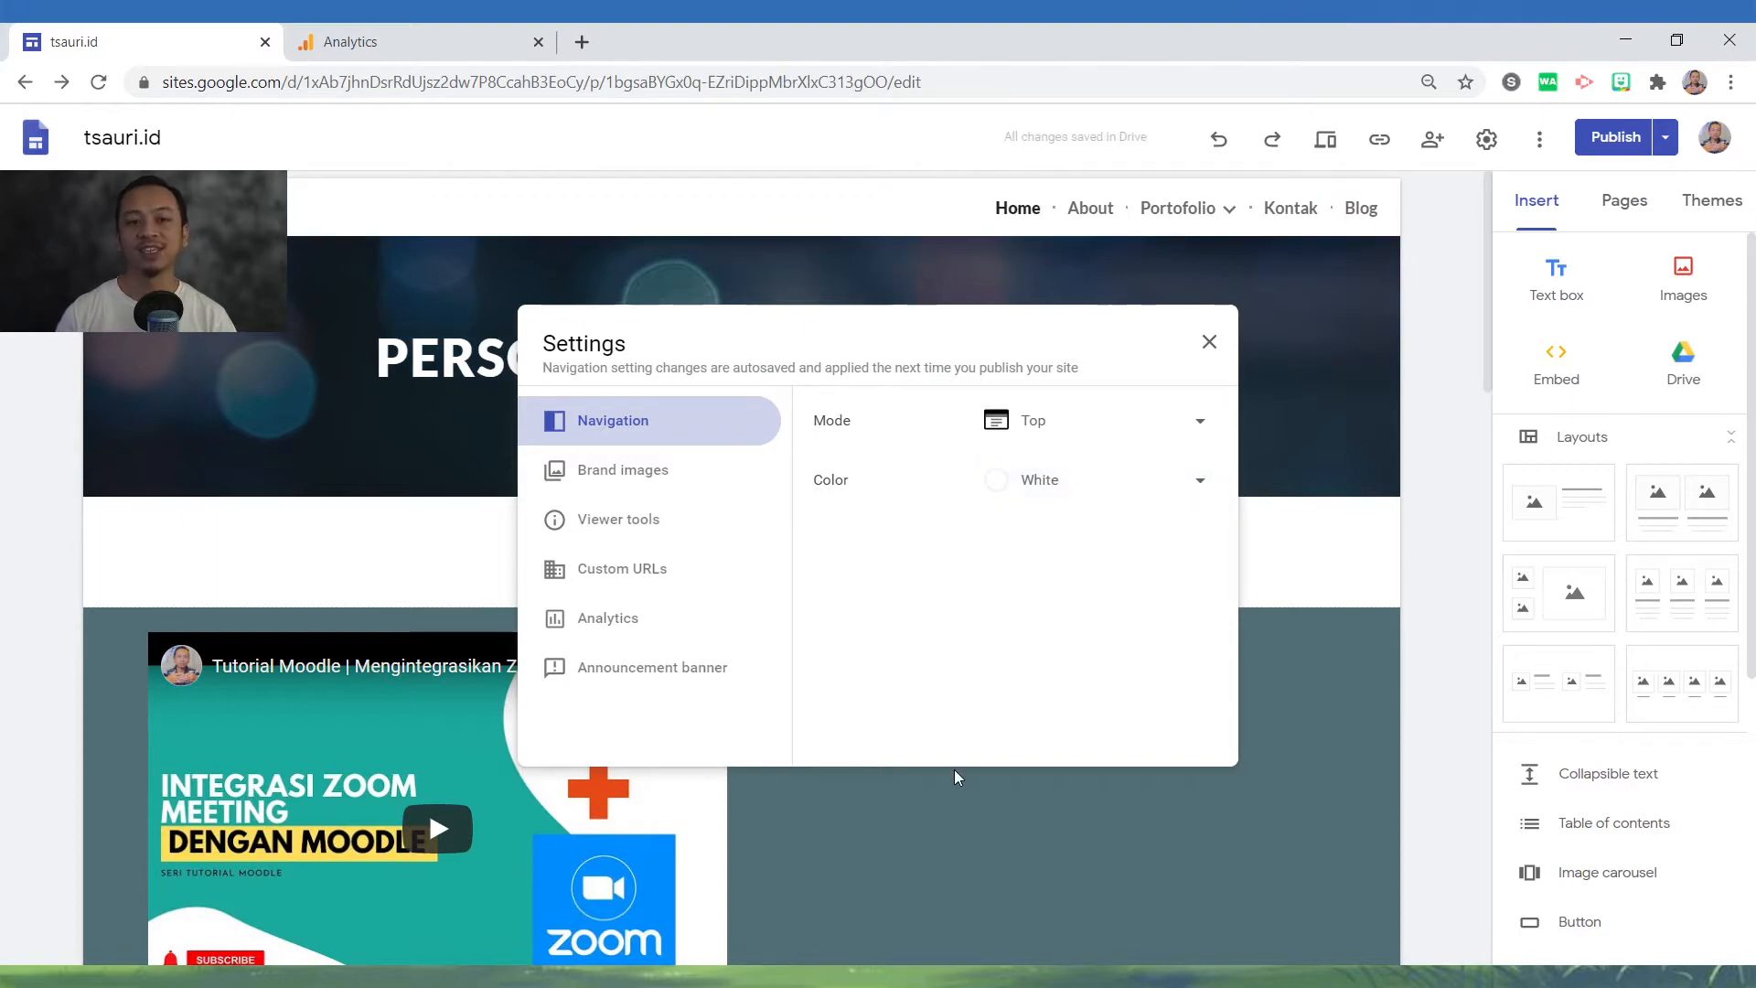
# - Add a site logo in the brand images settings from a Google image search for "logo kemerdekaan"
pyautogui.click(621, 483)
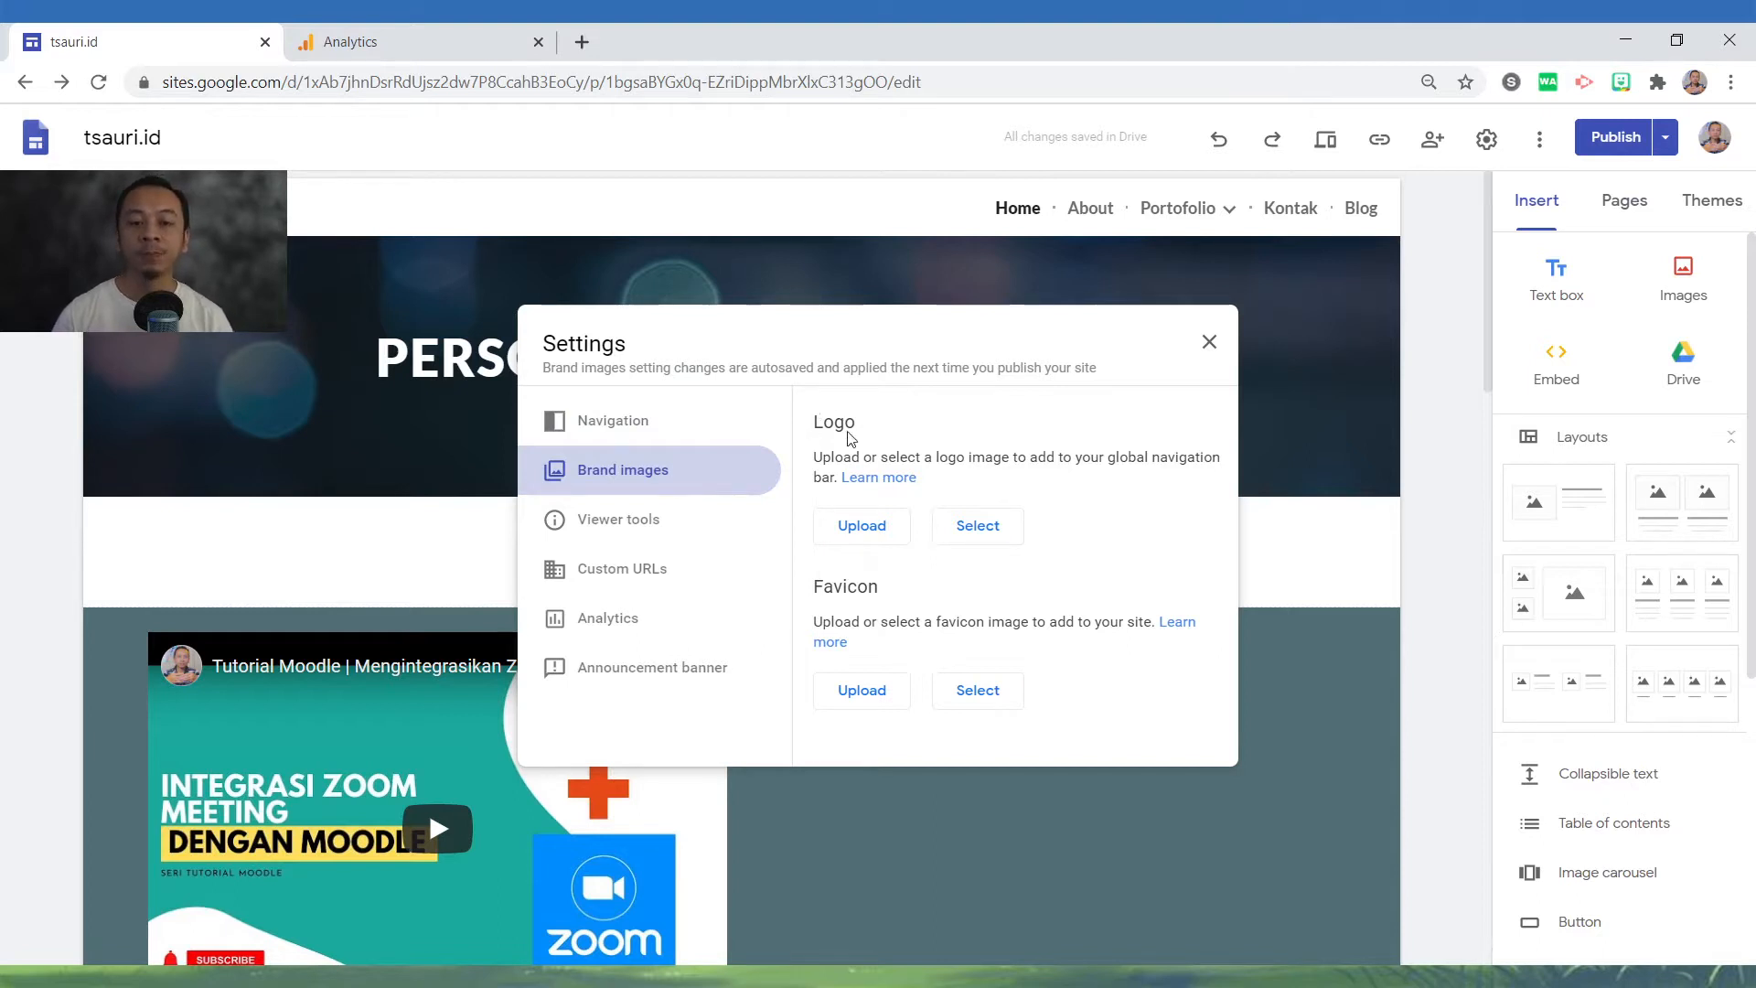
pyautogui.moveTo(830, 420); pyautogui.dragTo(871, 445)
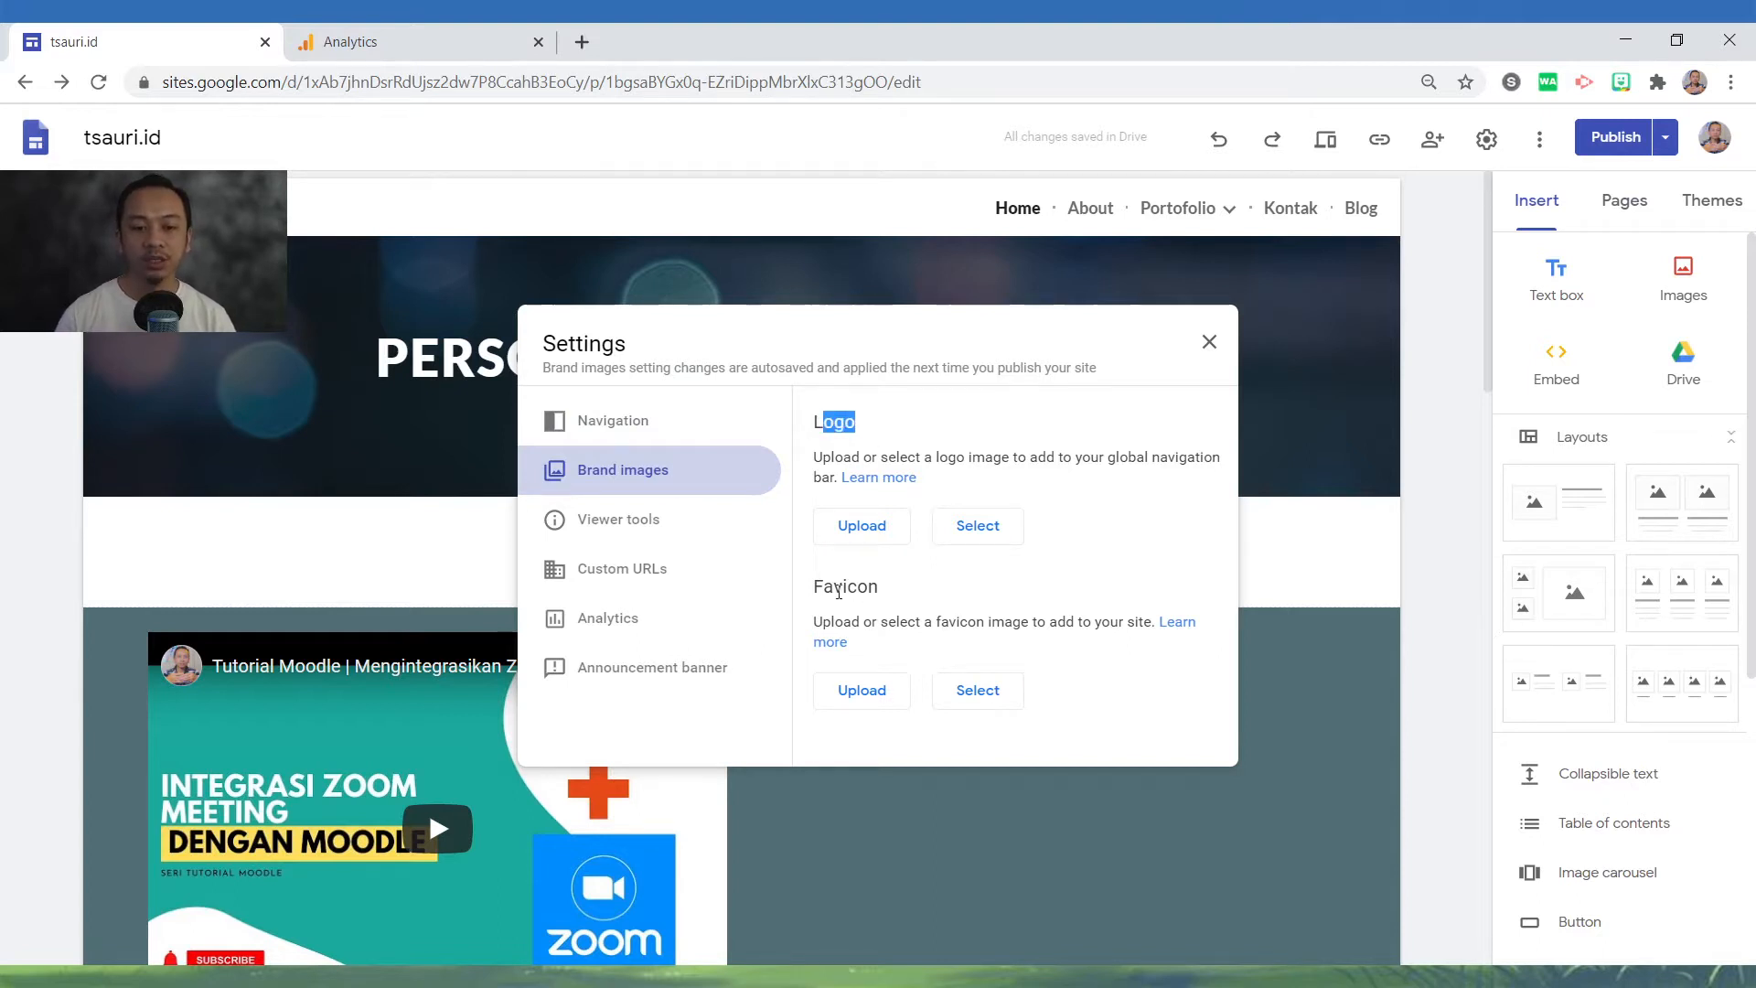
pyautogui.moveTo(834, 588); pyautogui.dragTo(864, 589)
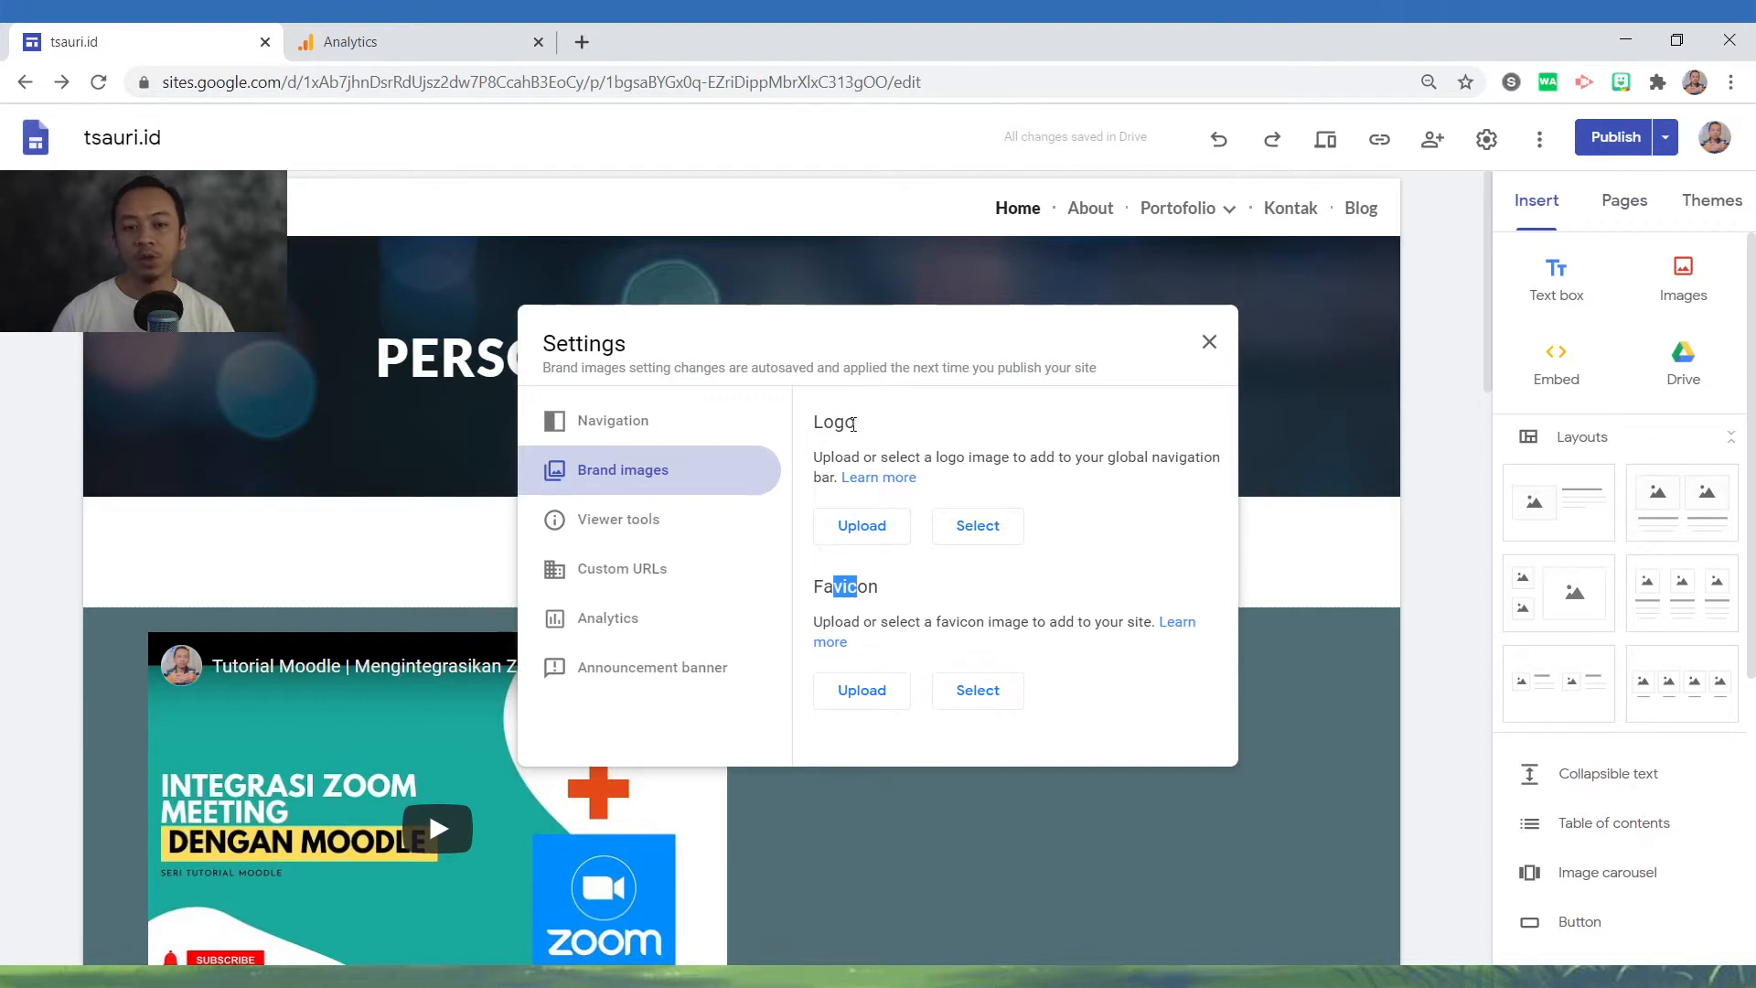
pyautogui.moveTo(854, 424); pyautogui.dragTo(834, 425)
pyautogui.click(816, 423)
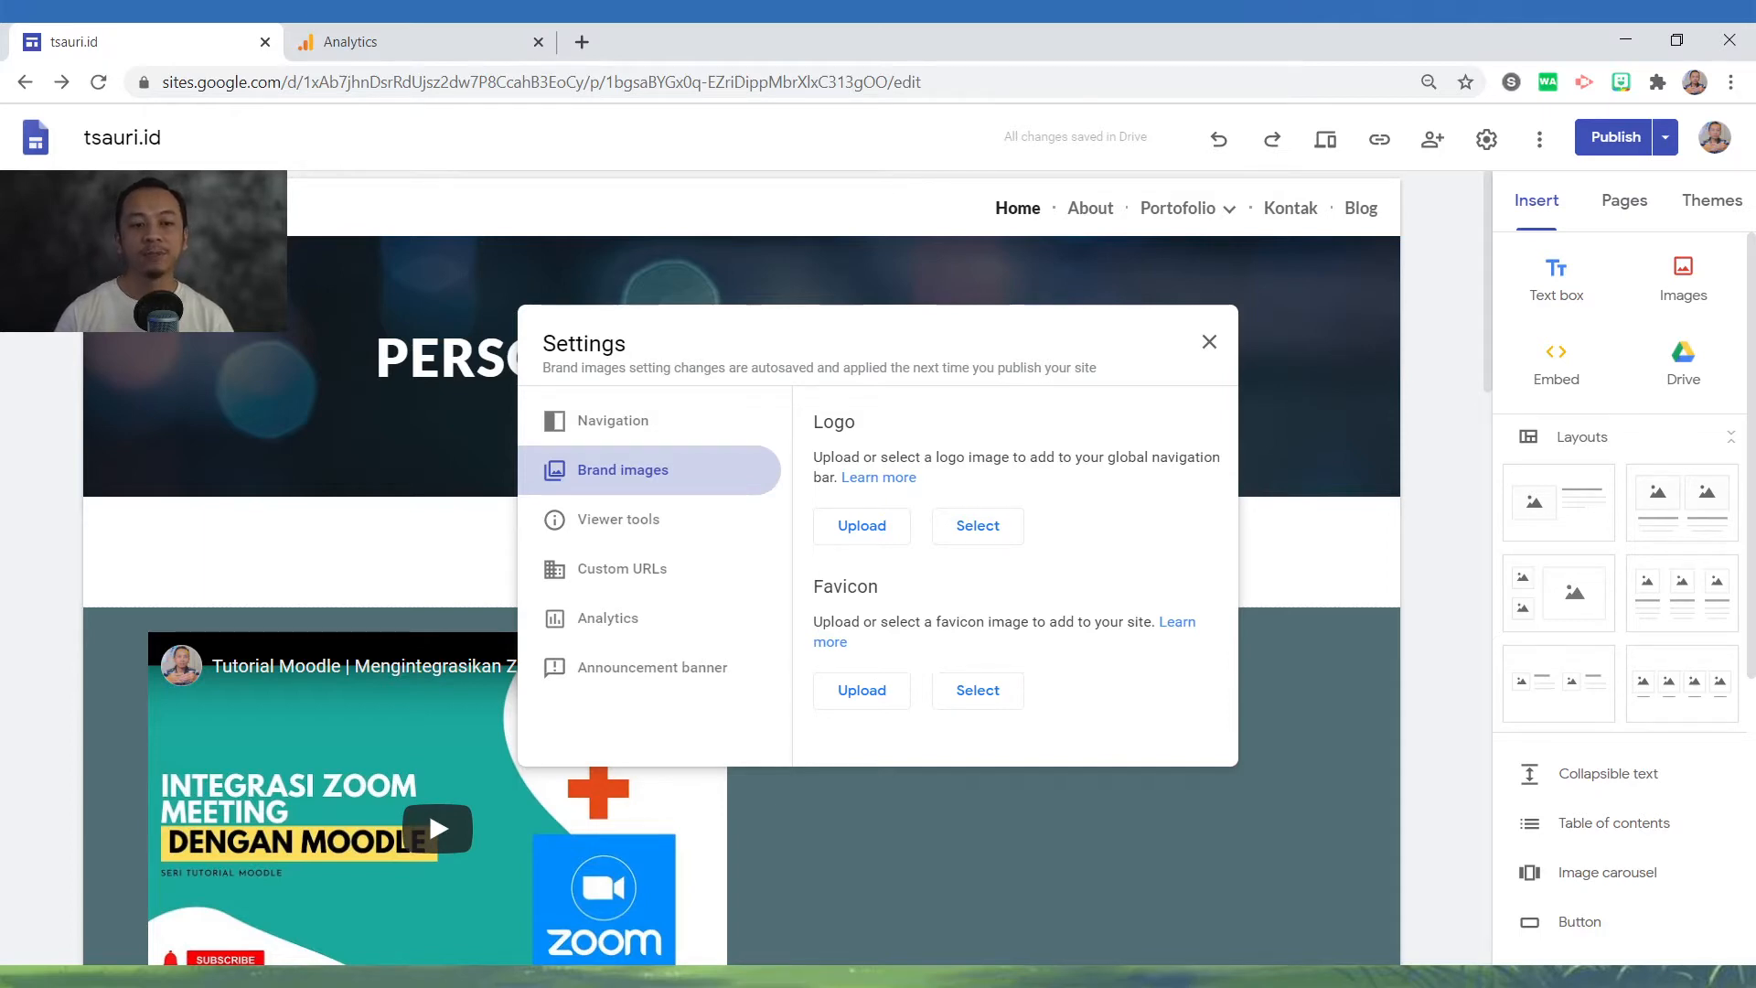
pyautogui.click(995, 533)
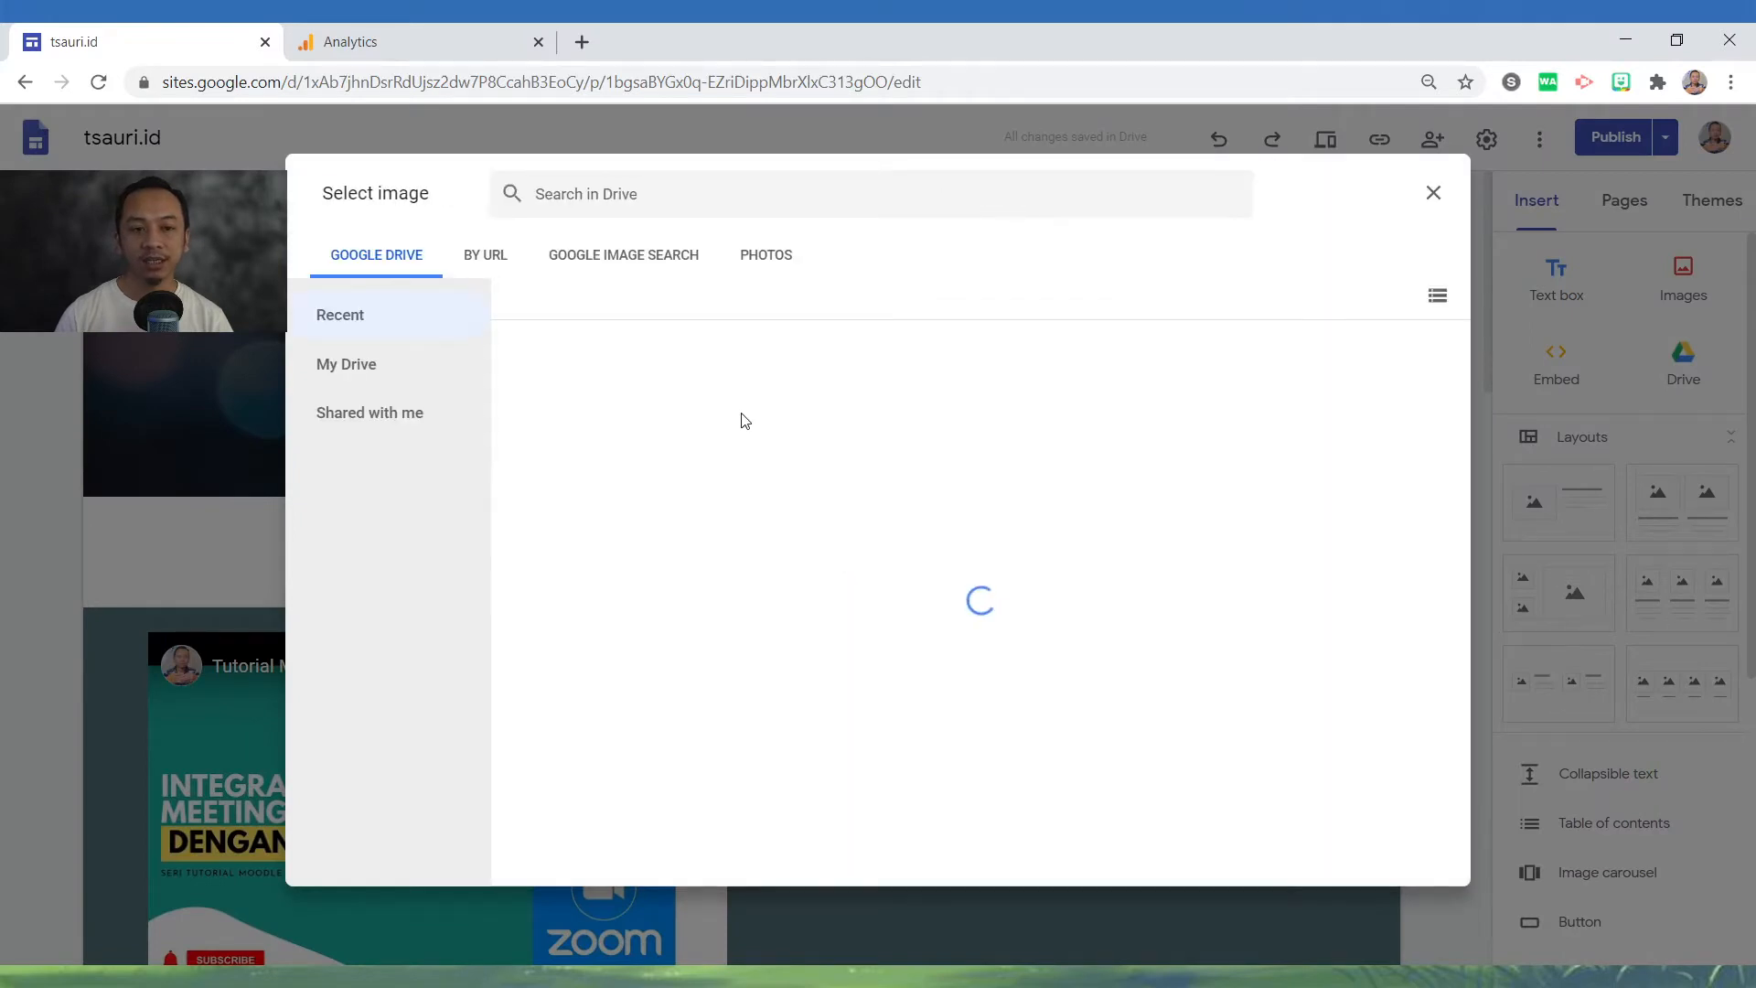
pyautogui.click(673, 275)
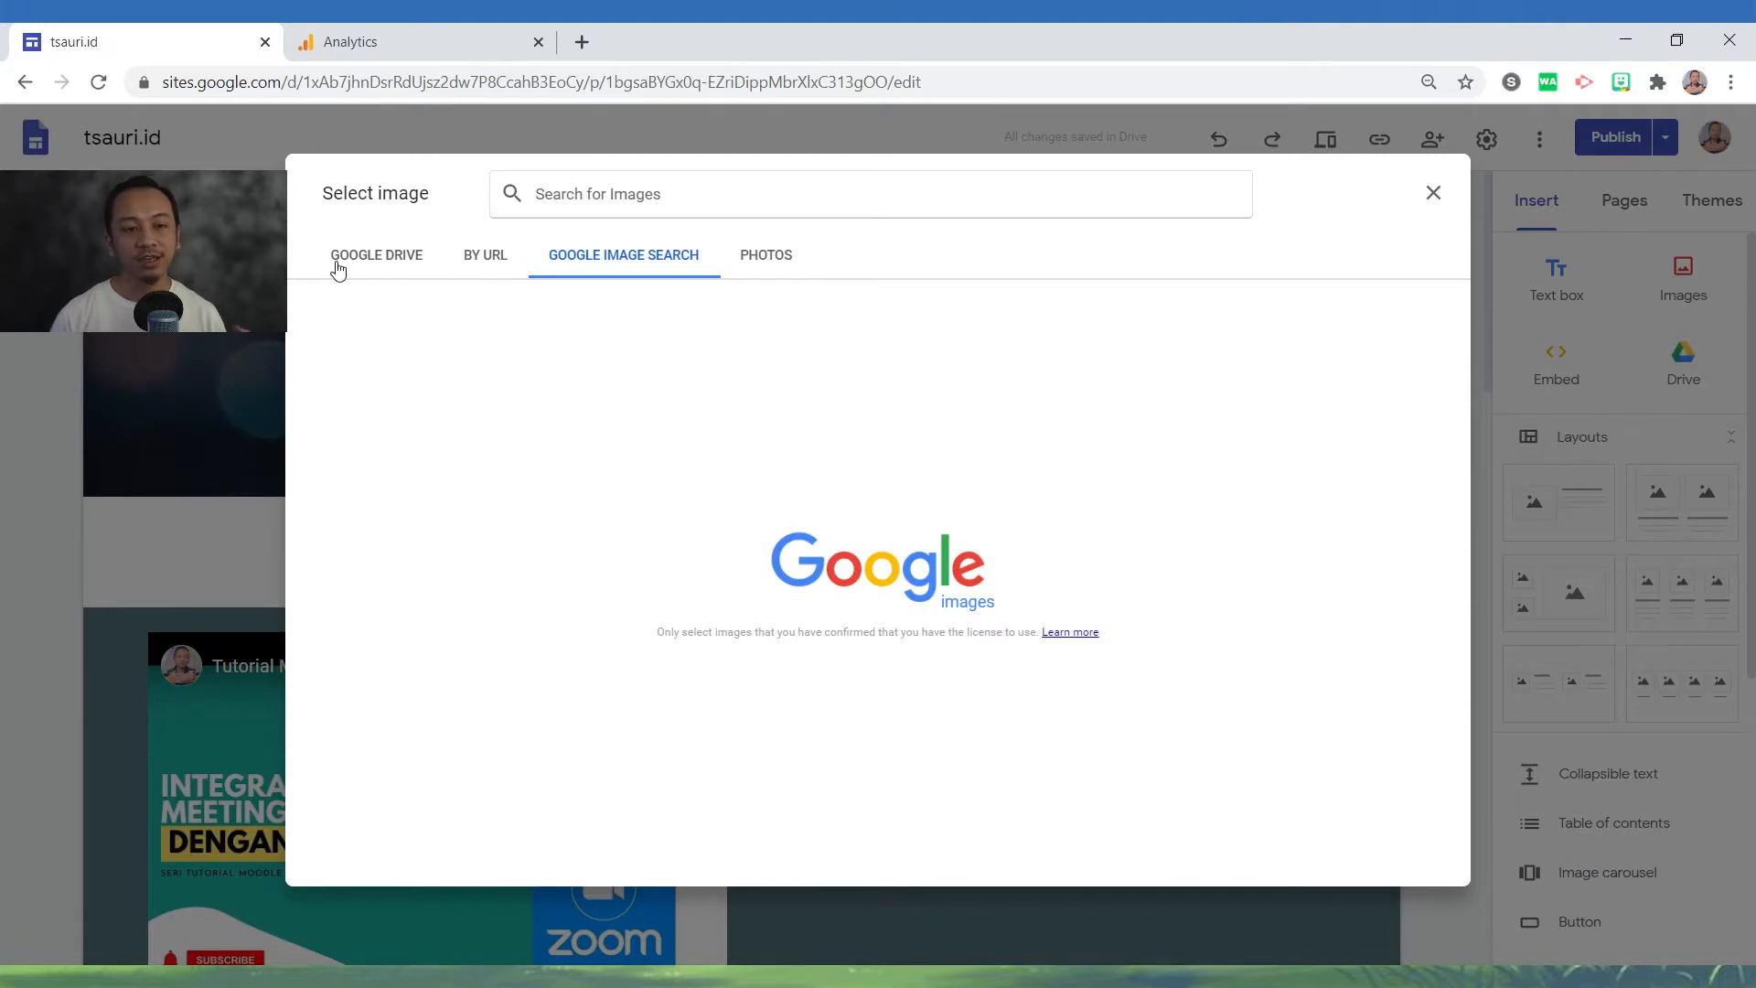
pyautogui.click(685, 203)
pyautogui.write('logo keme')
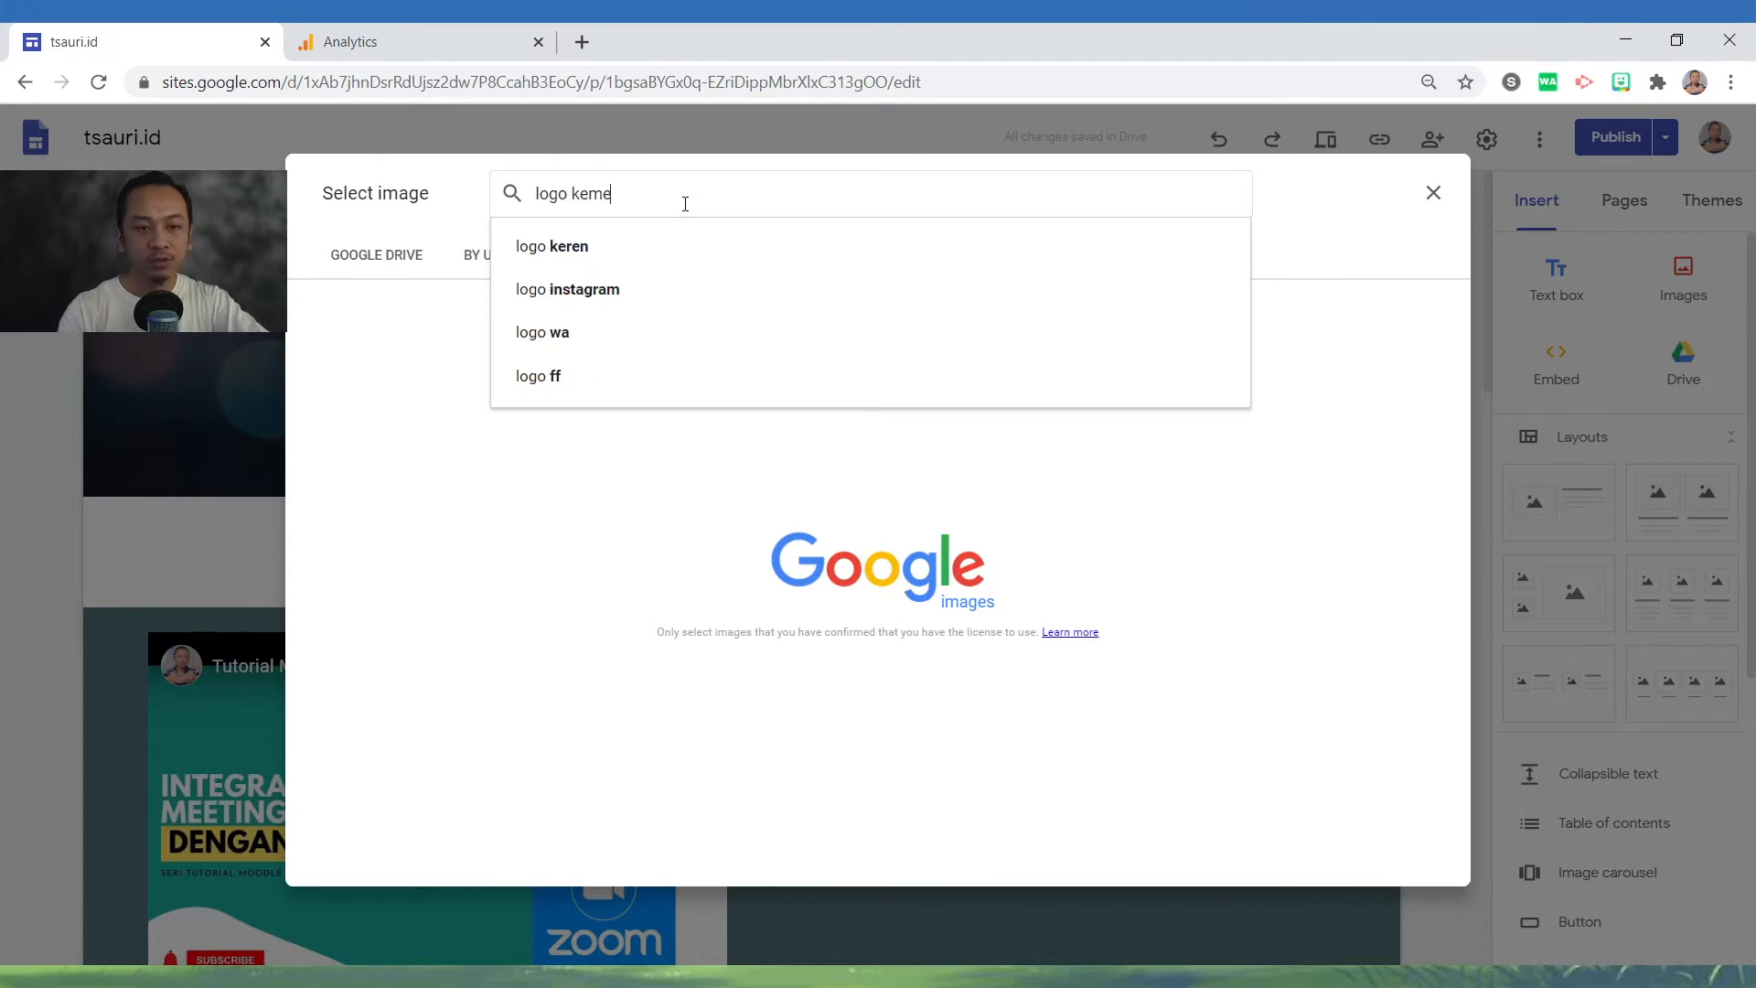
pyautogui.write('nrdekaan')
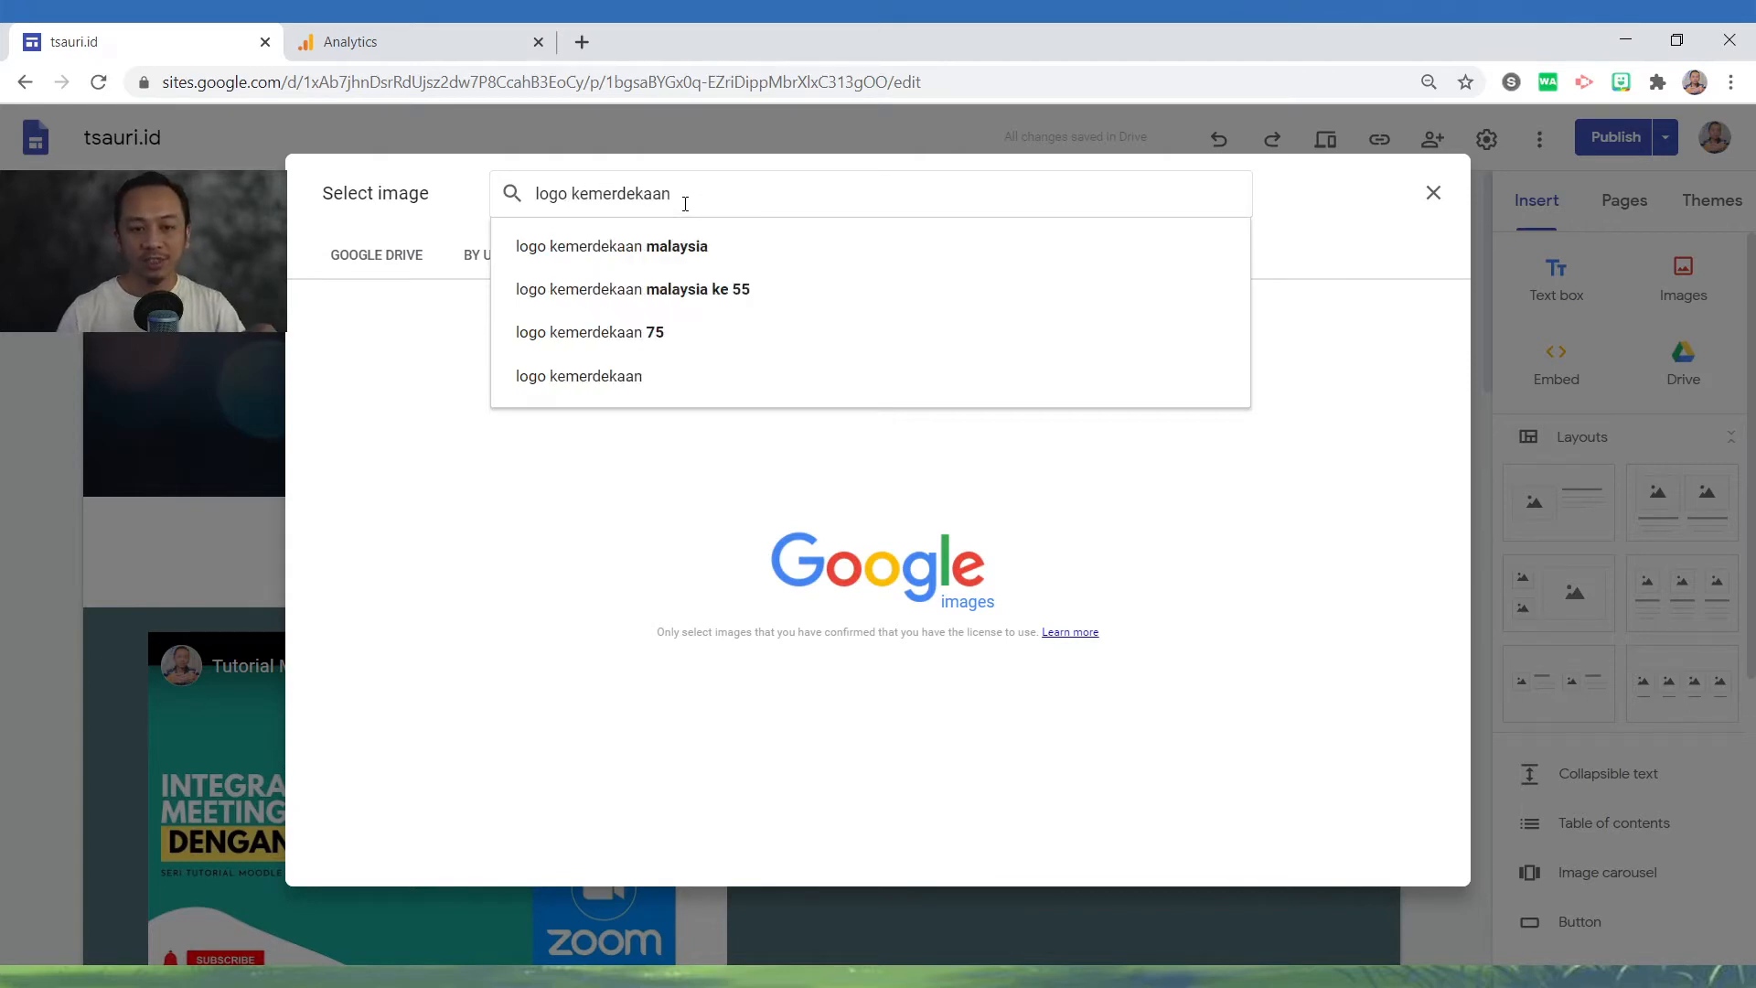
pyautogui.press('Return')
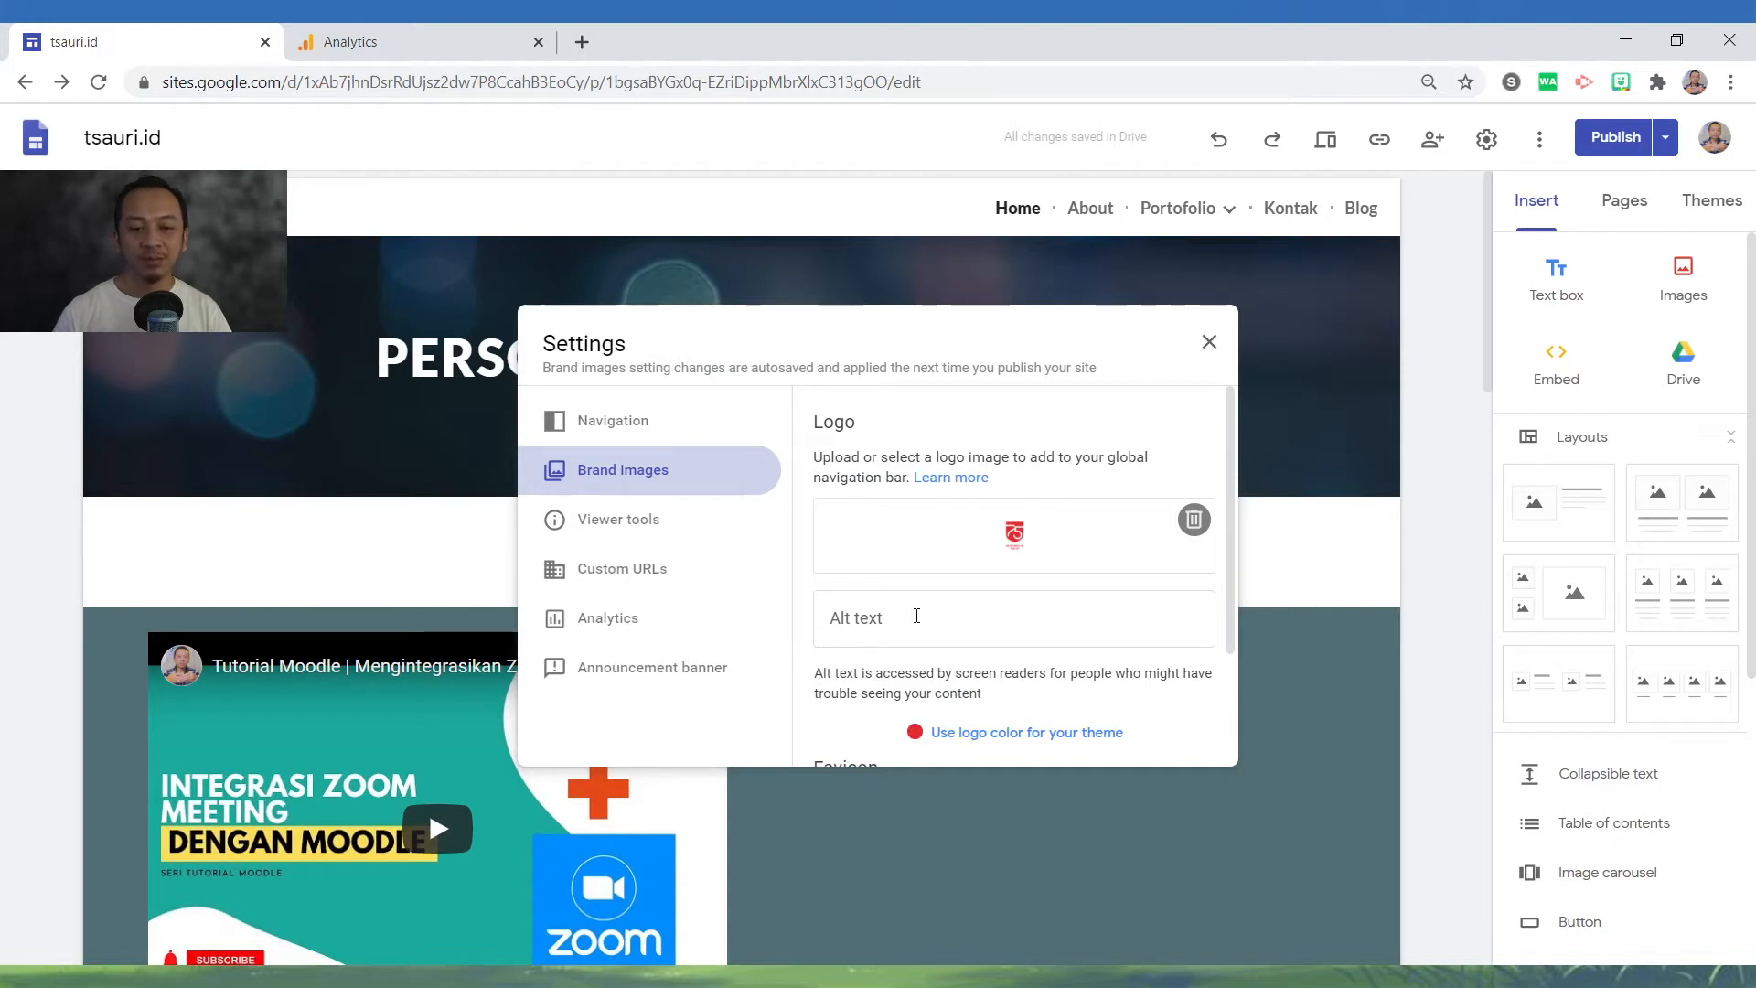
# - Try the logo's red color on the site theme and switch the Aristotle theme back to its teal color
pyautogui.scroll(-2, 906, 603)
pyautogui.scroll(1, 898, 577)
pyautogui.click(906, 581)
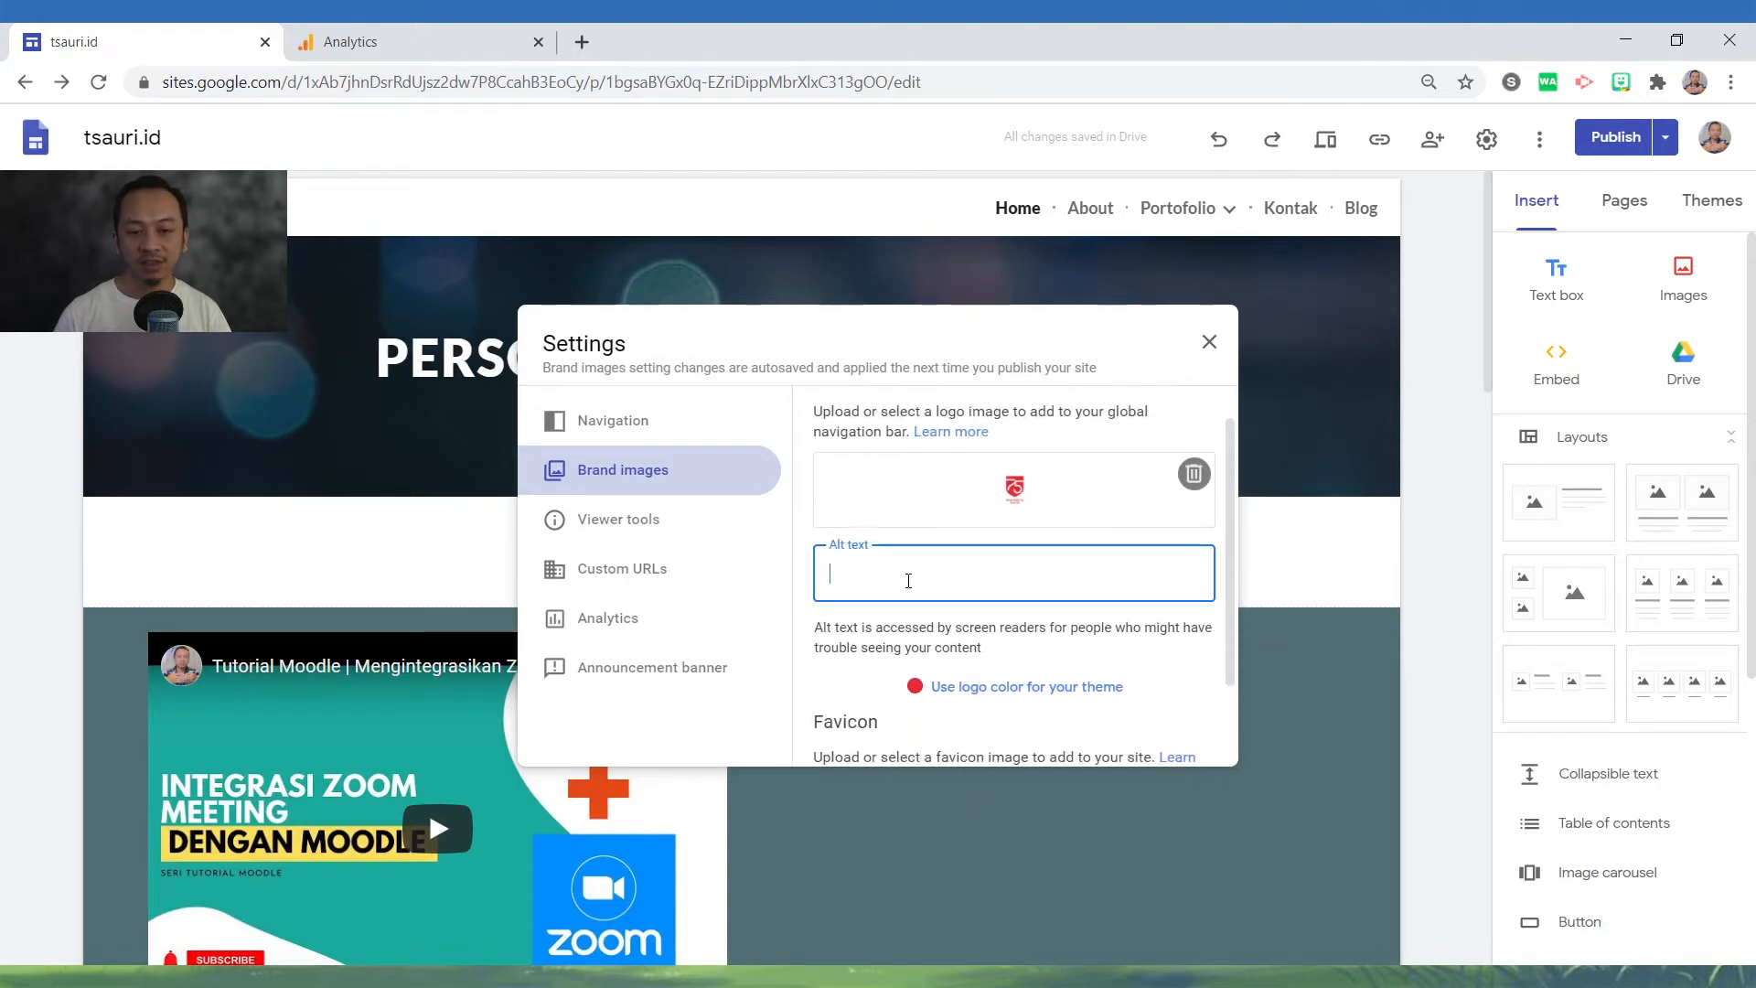
pyautogui.scroll(-1, 911, 578)
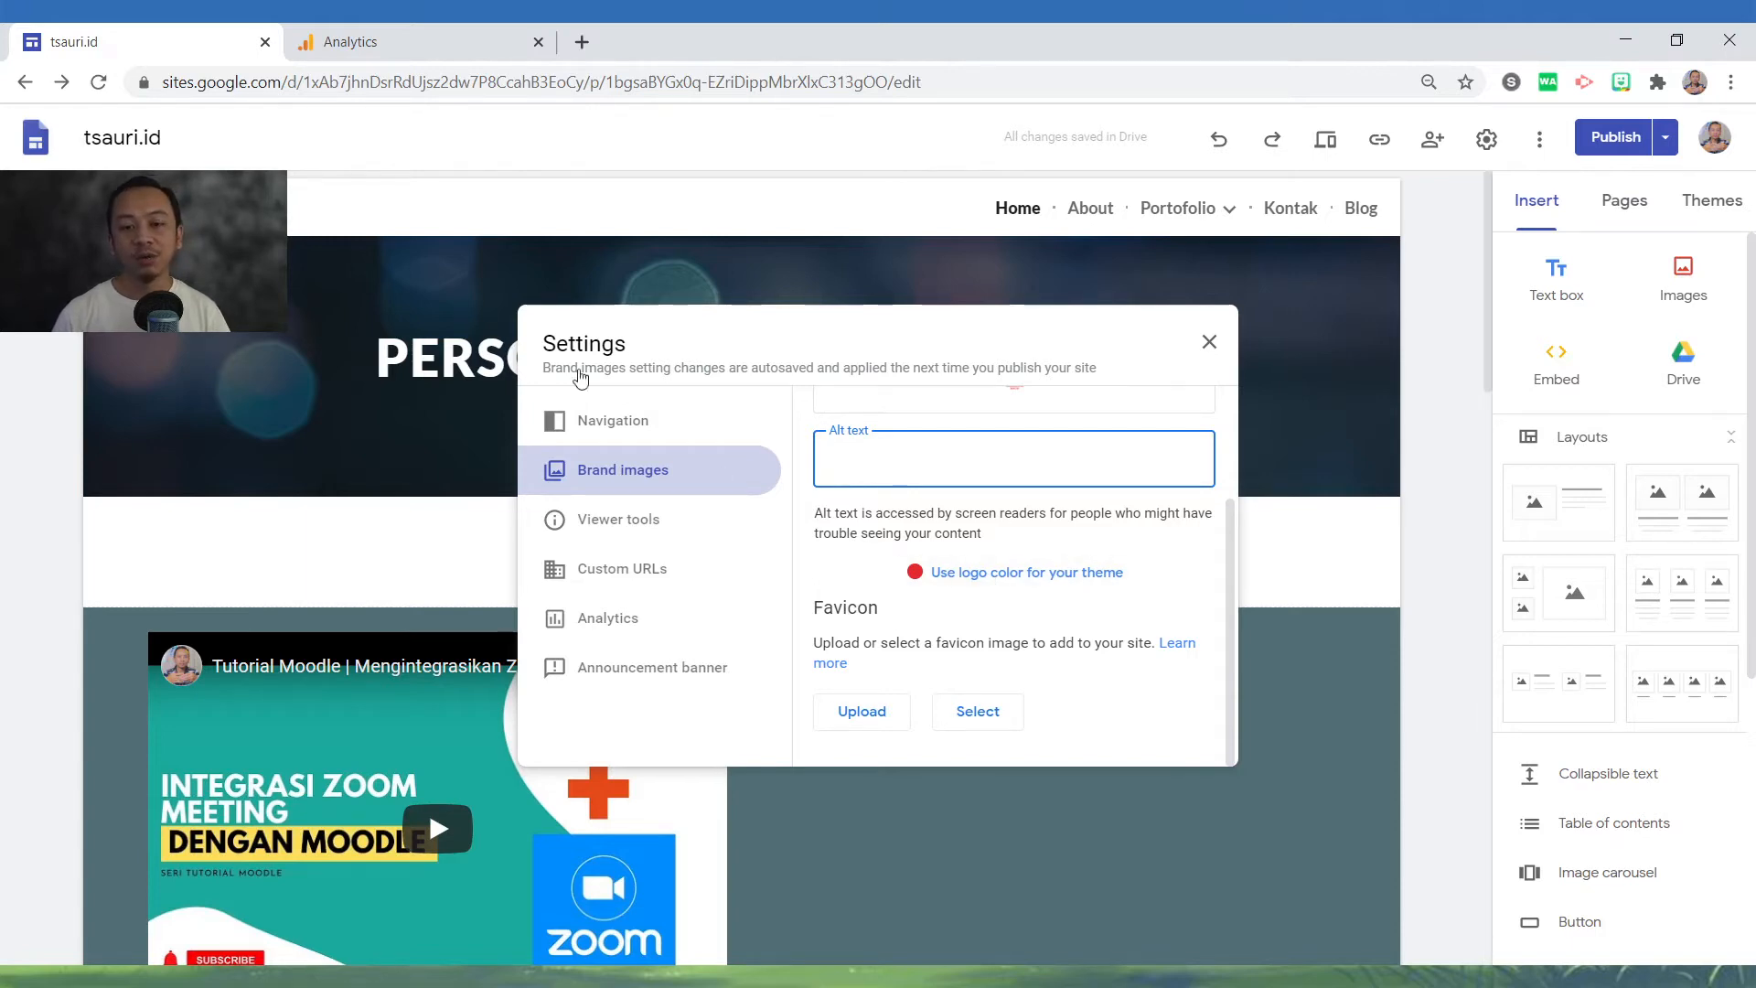
pyautogui.click(926, 562)
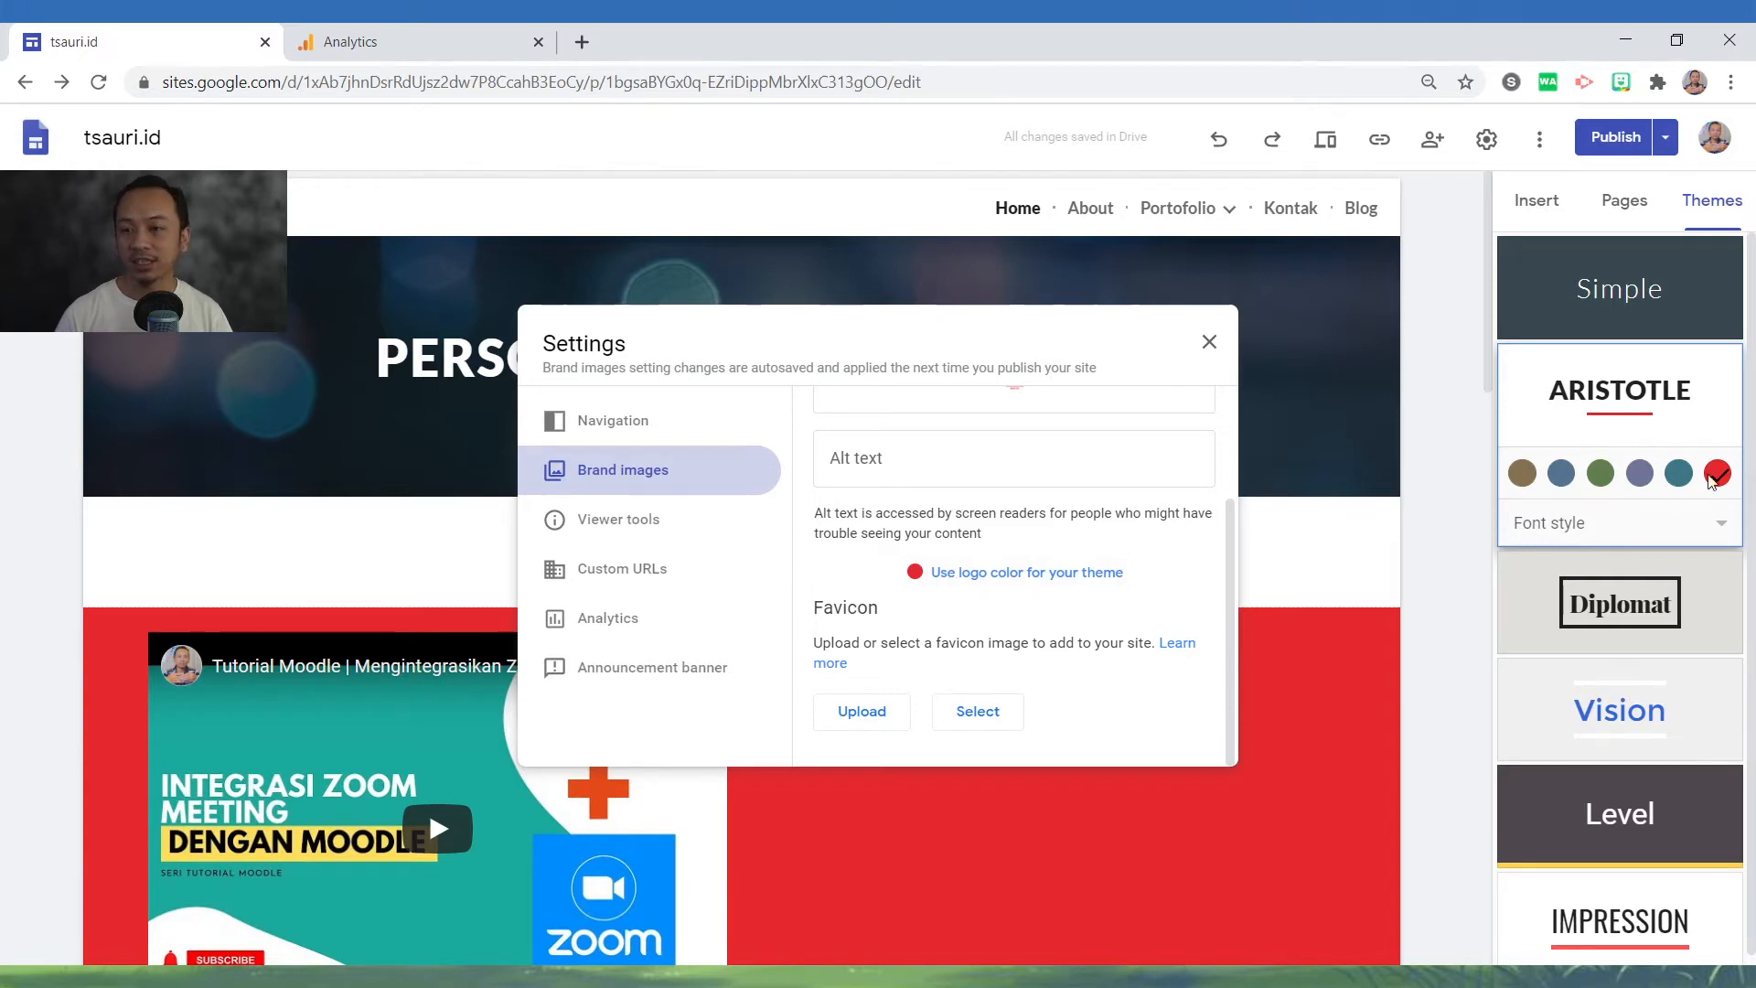
pyautogui.click(1678, 481)
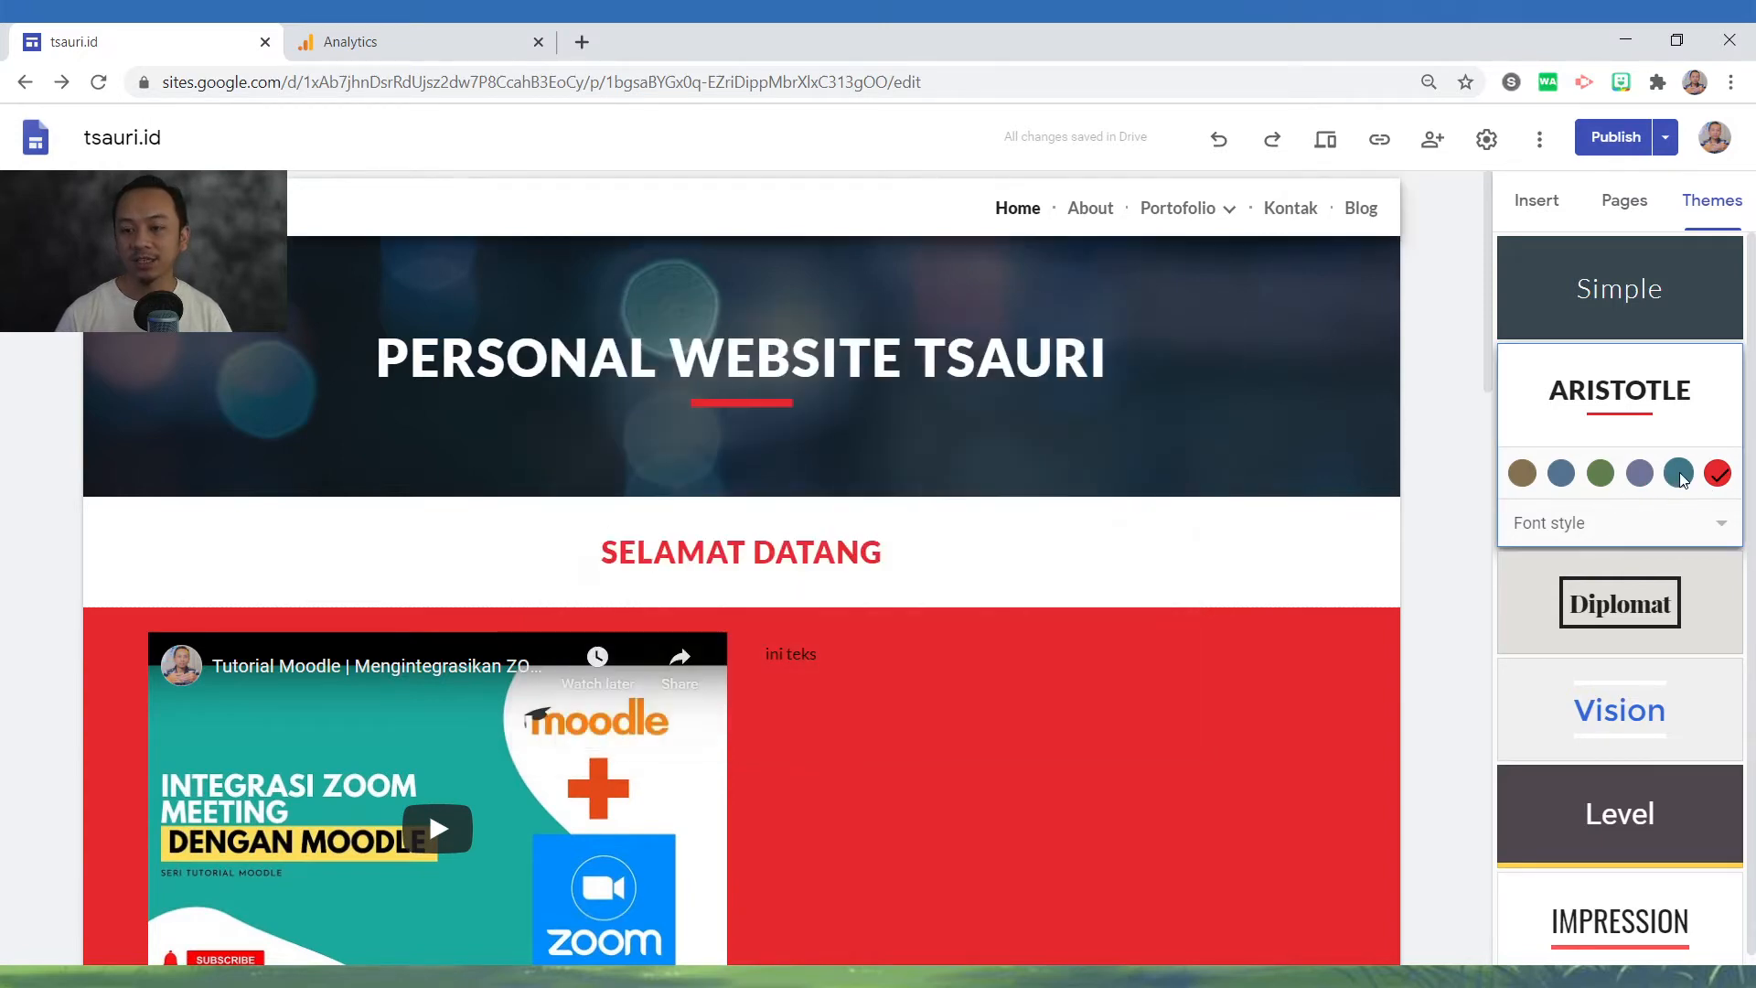
pyautogui.click(1680, 479)
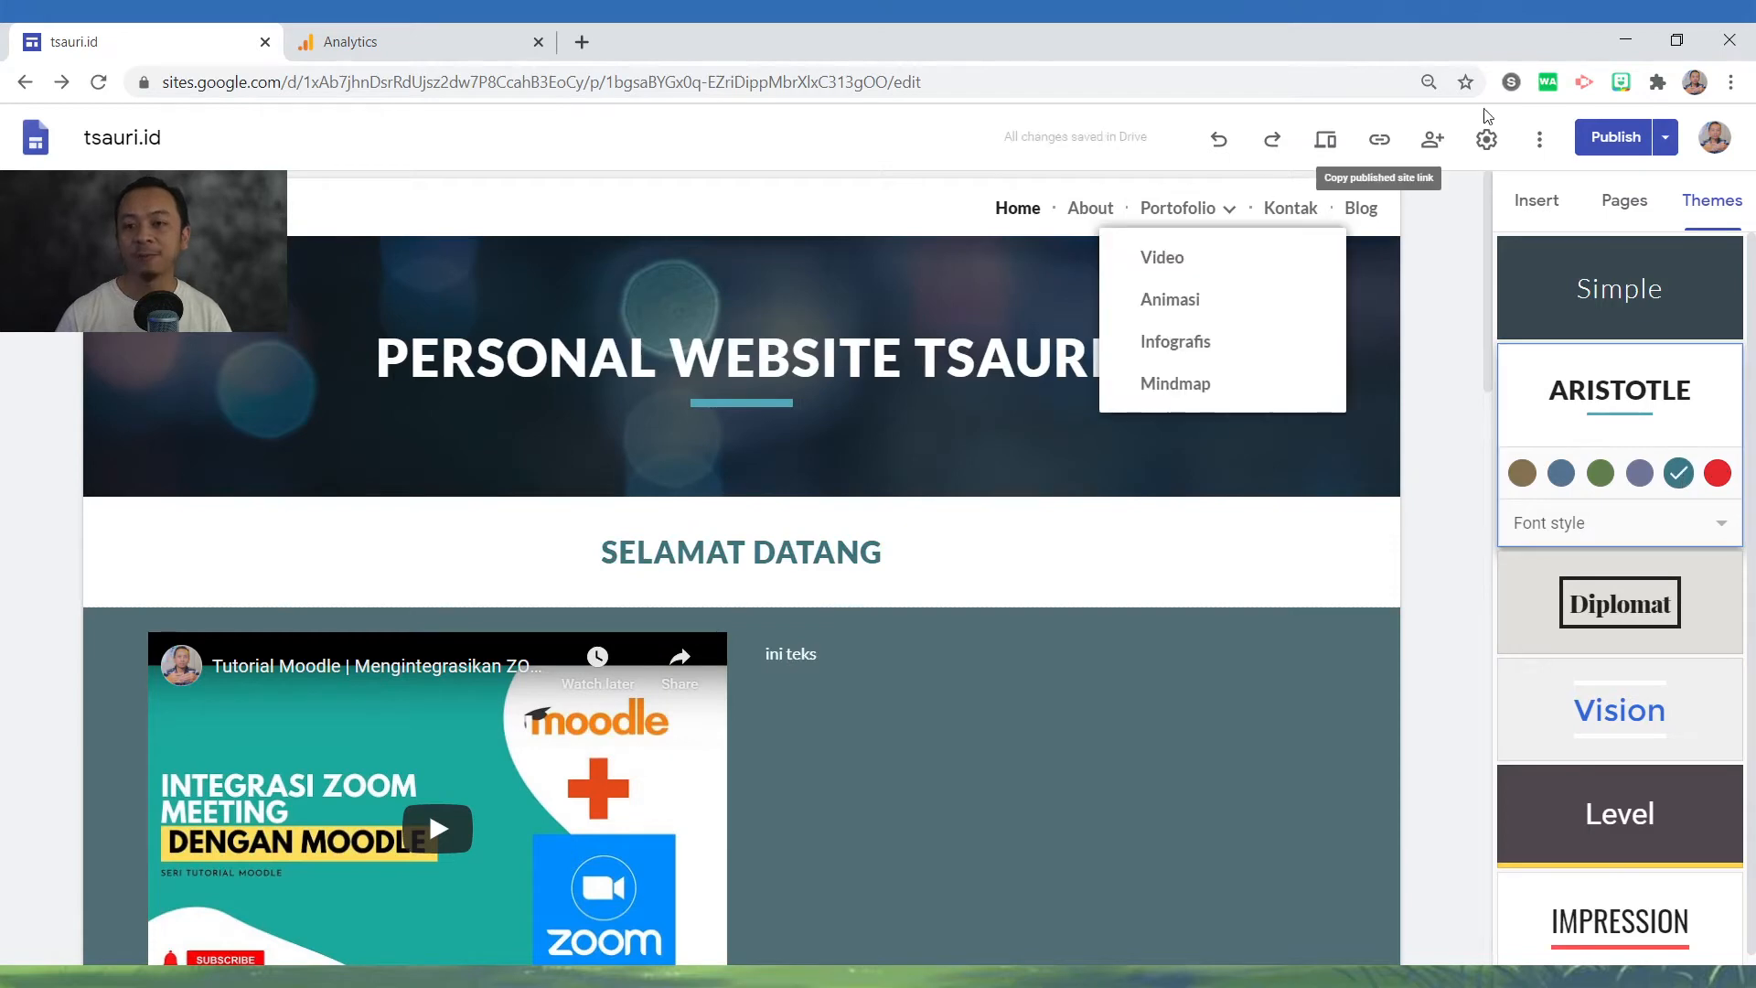
# - Add a favicon in the brand images settings from a Google image search for "logo kemerdekaan"
pyautogui.click(1487, 139)
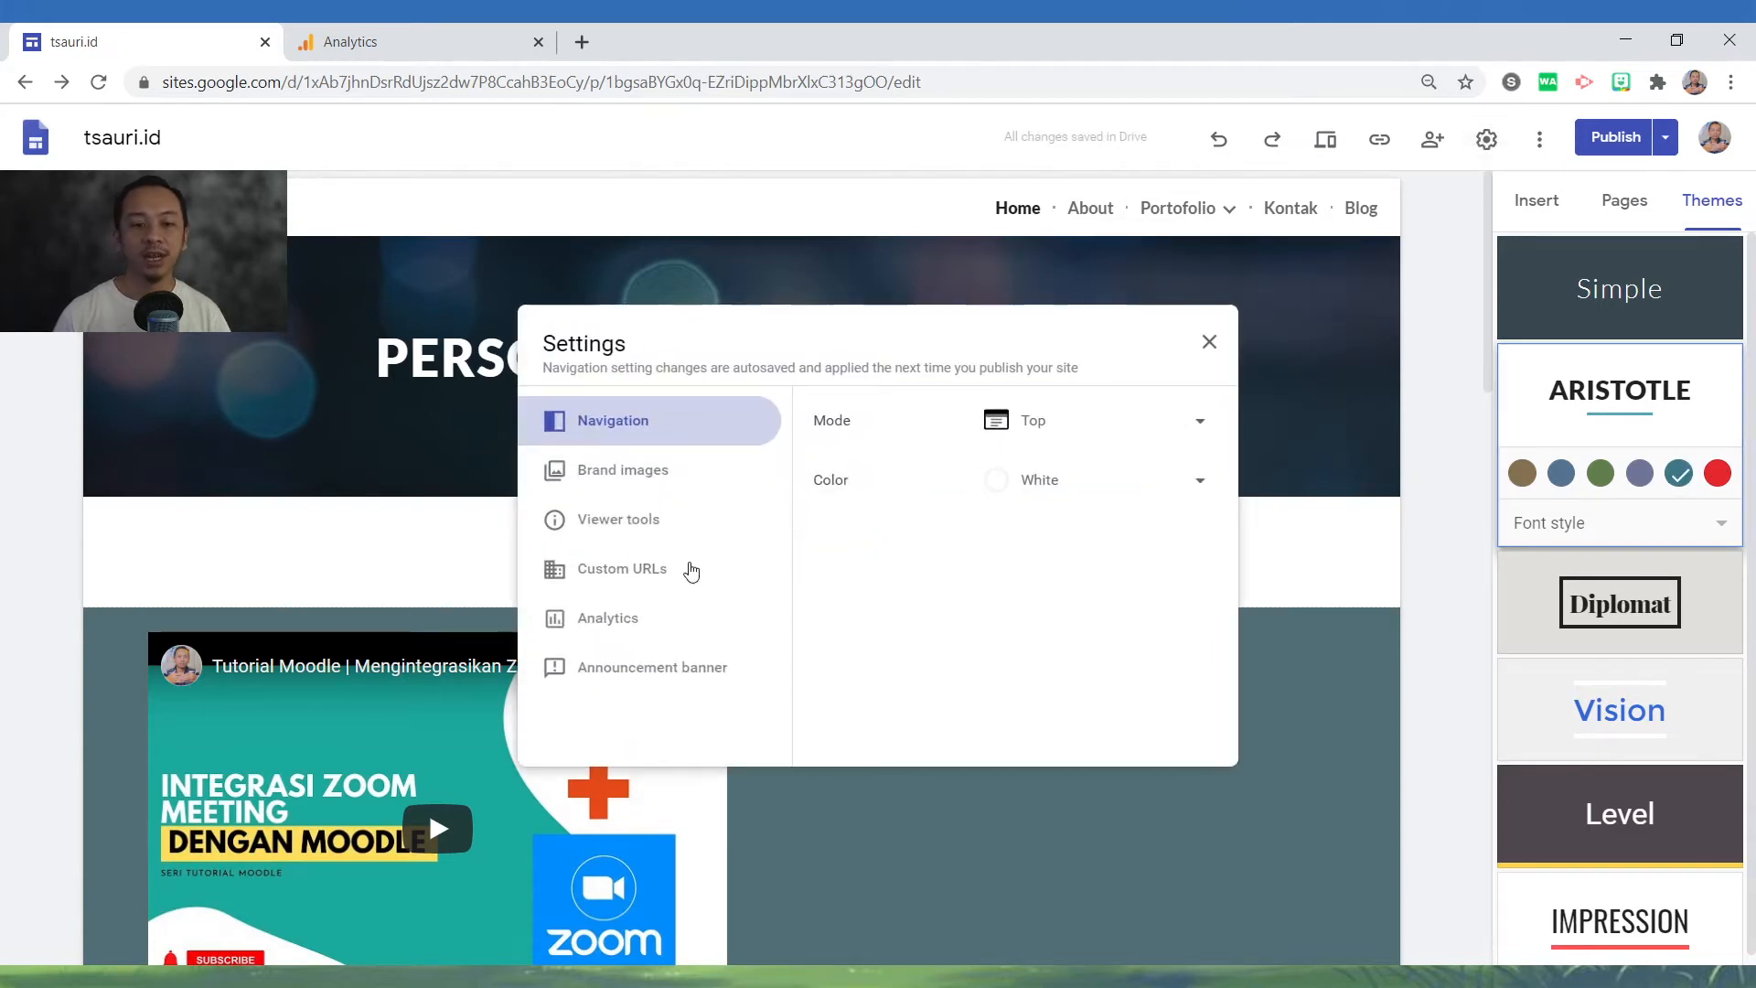
pyautogui.click(609, 476)
pyautogui.scroll(-2, 919, 607)
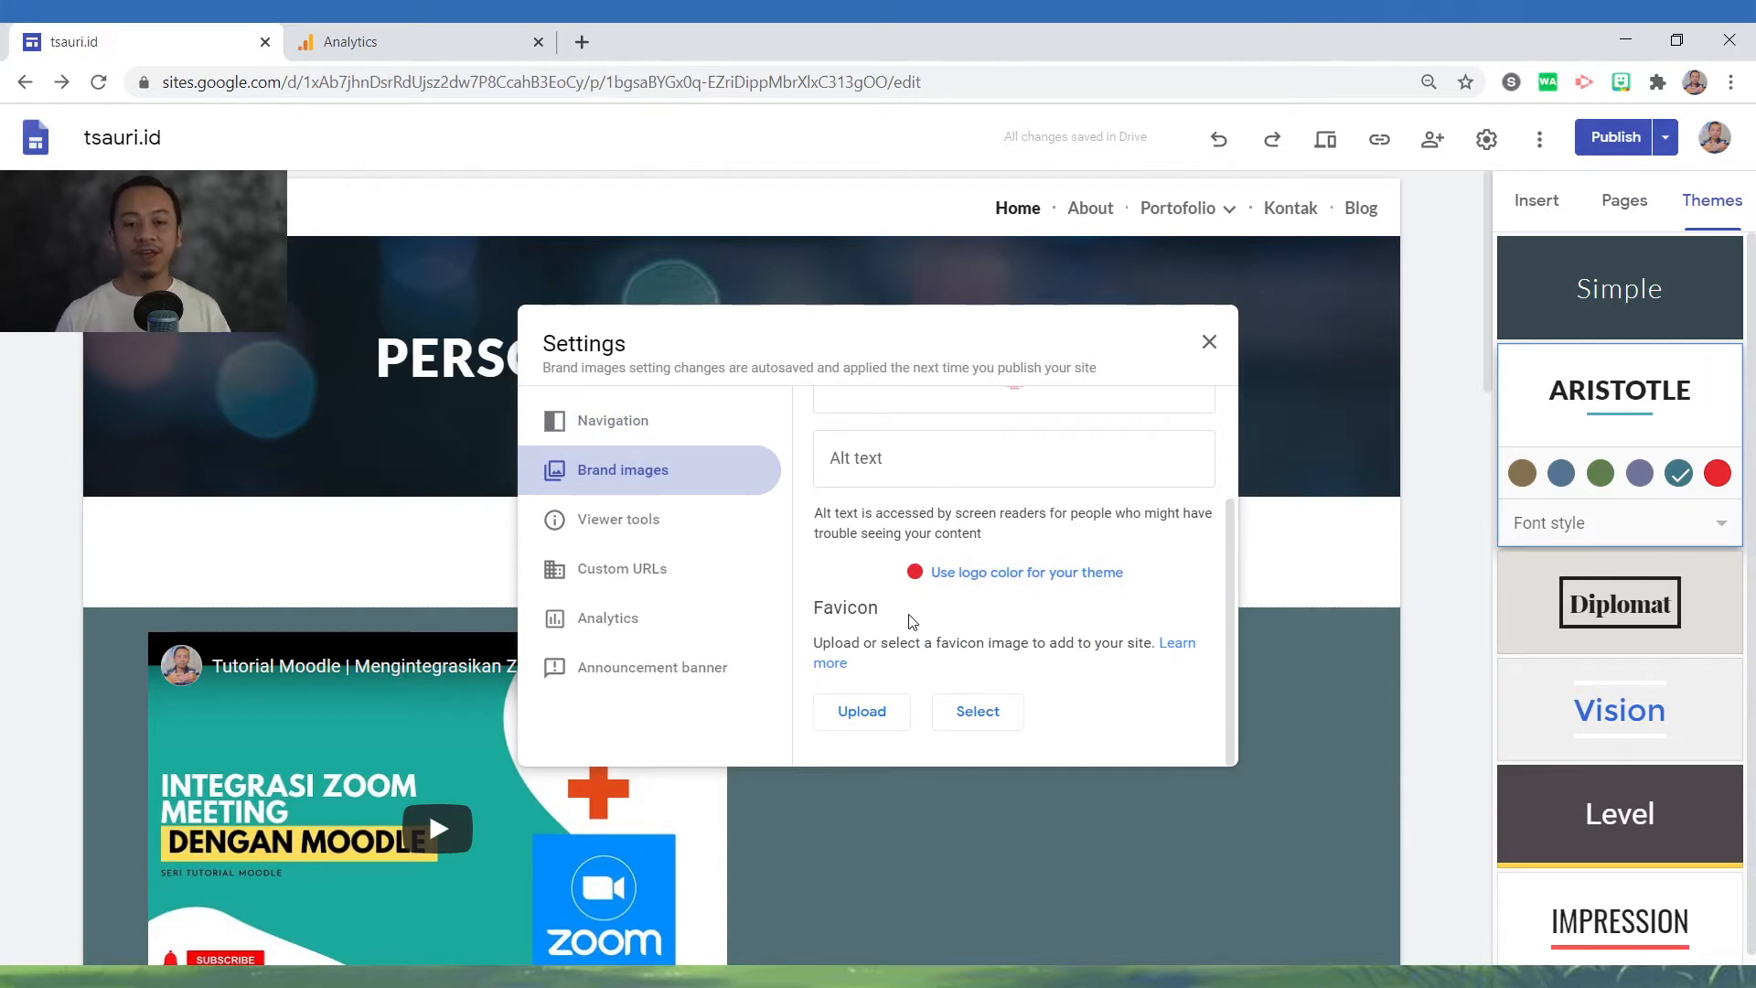
pyautogui.scroll(1, 873, 624)
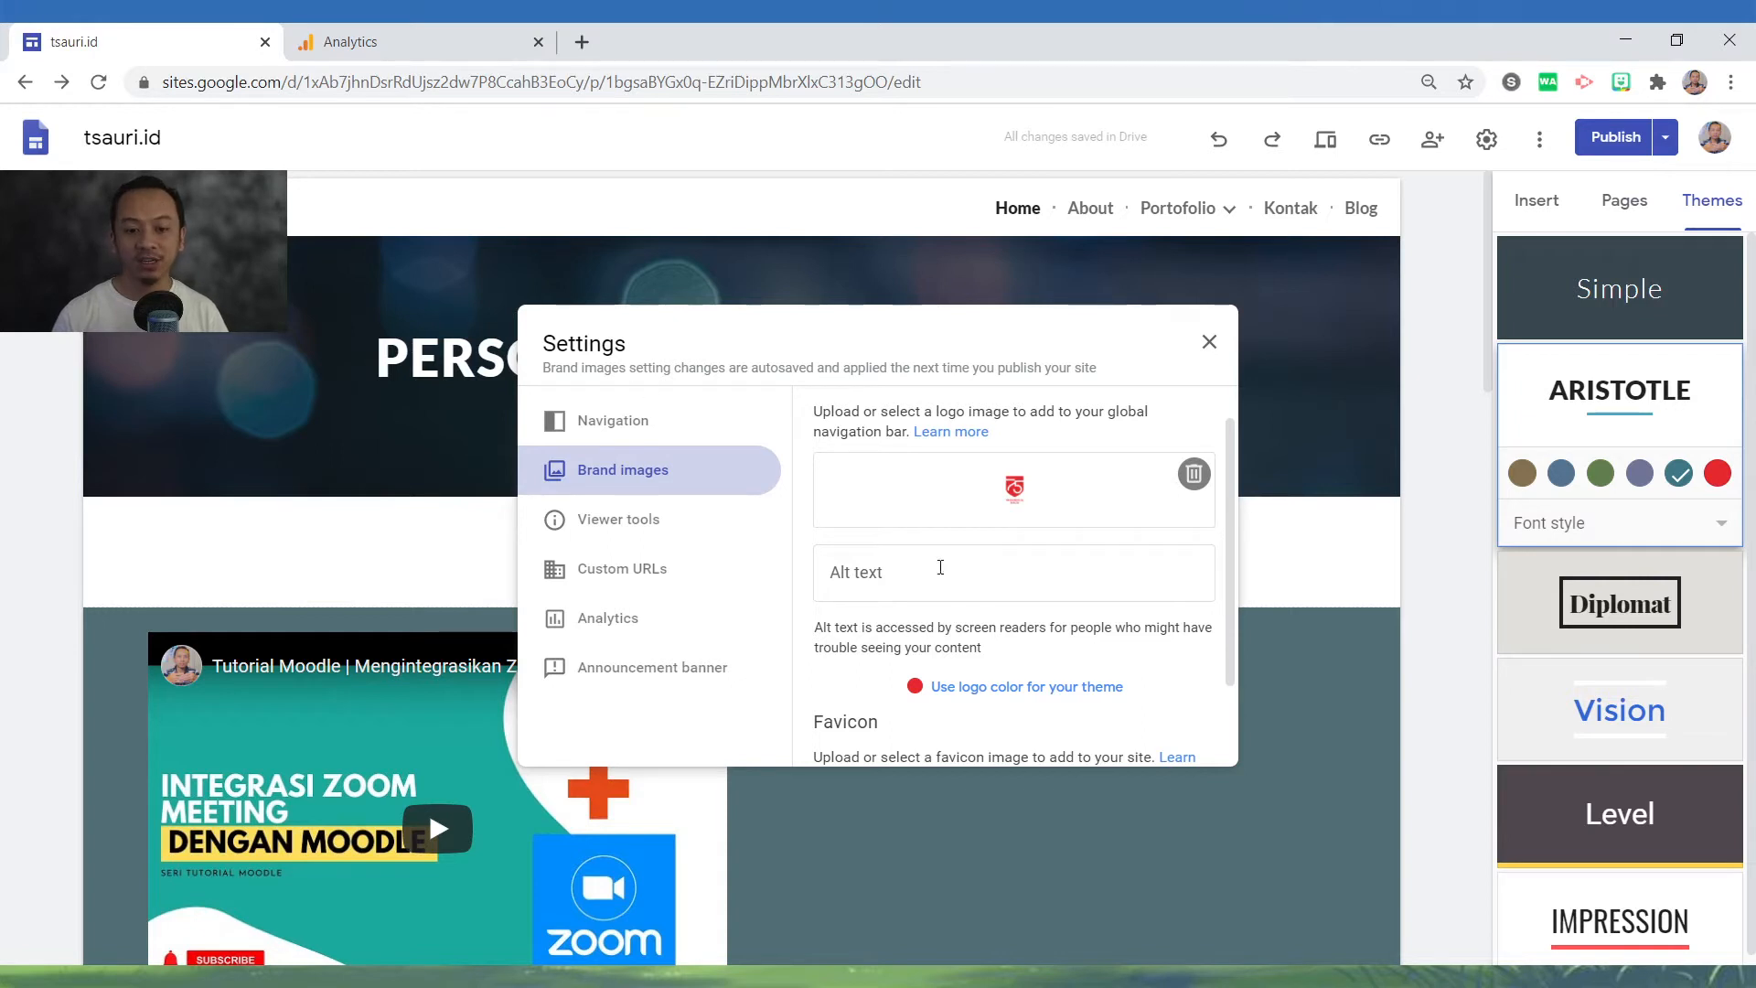
pyautogui.scroll(-2, 961, 595)
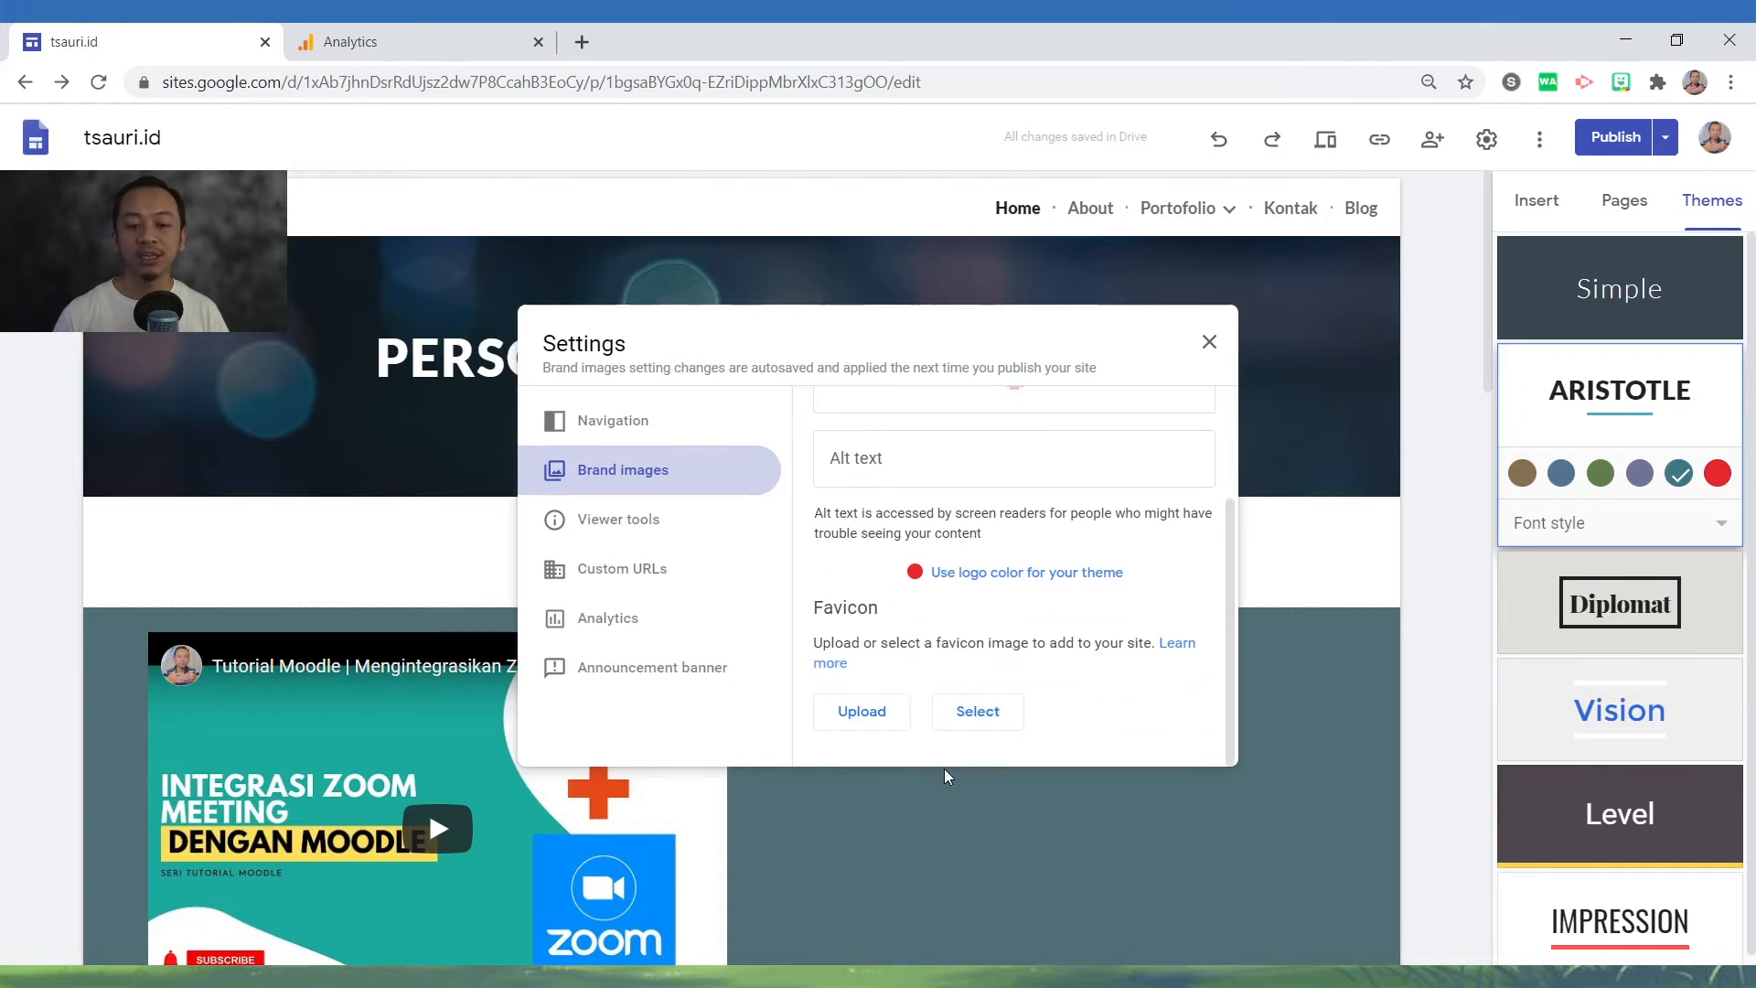
pyautogui.click(1000, 719)
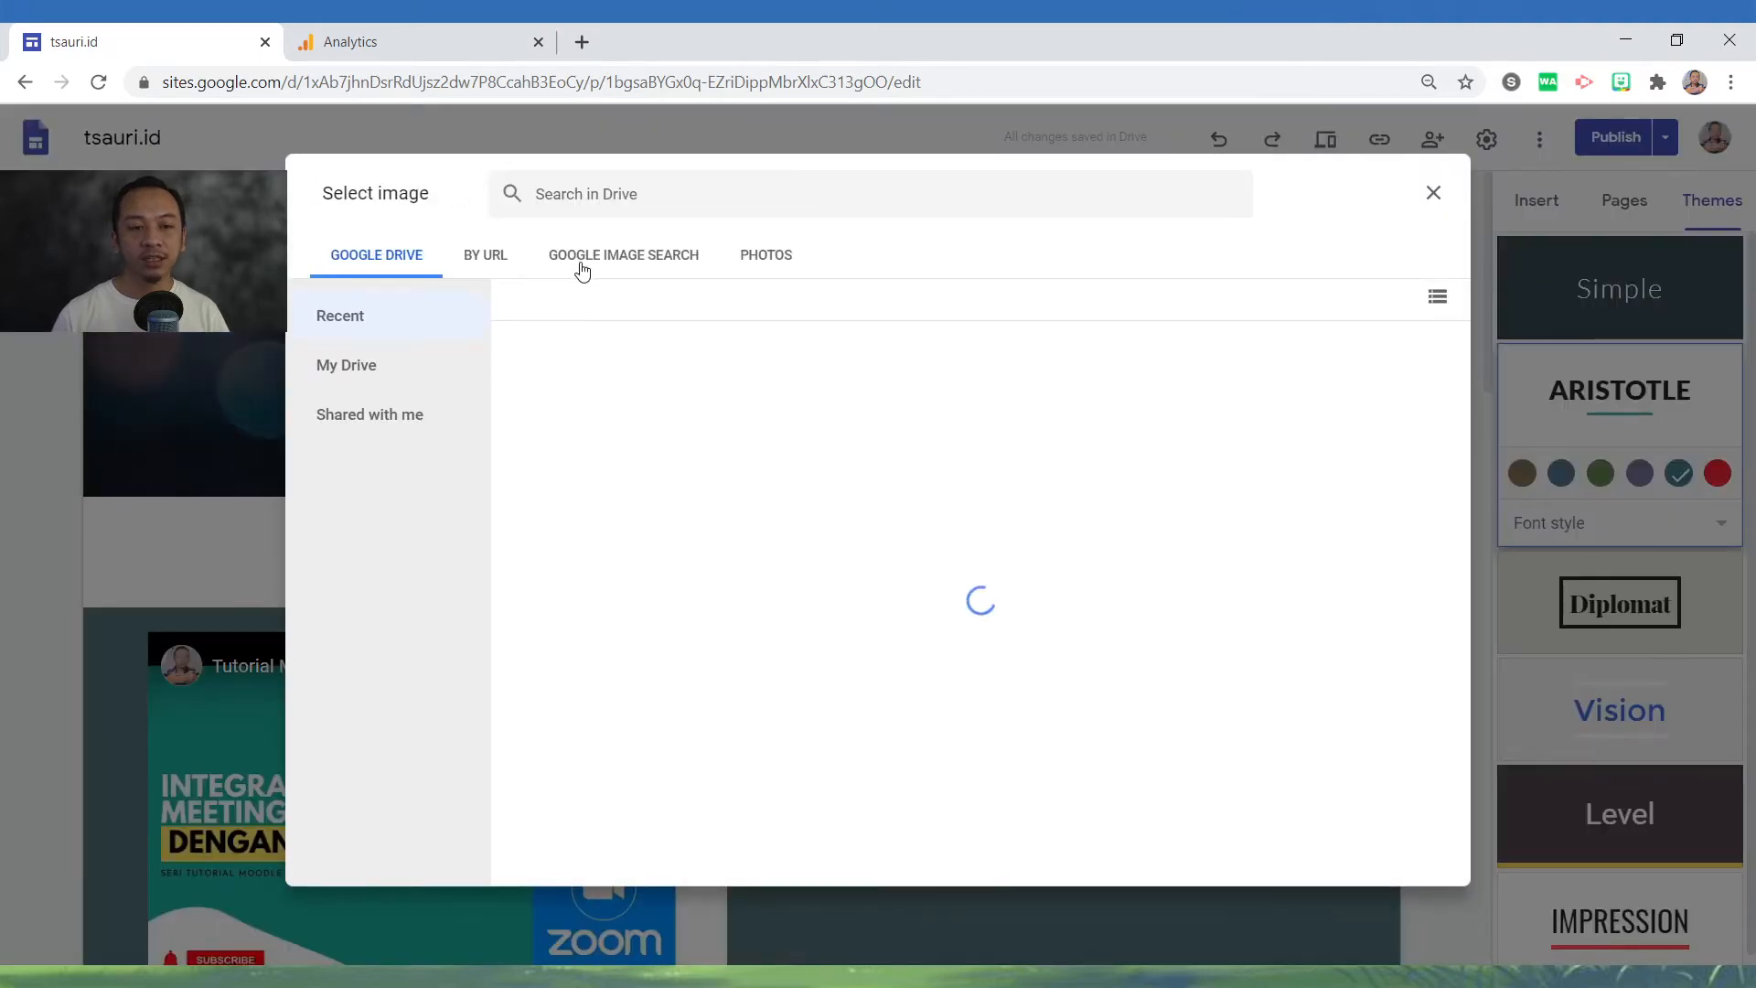
pyautogui.click(612, 254)
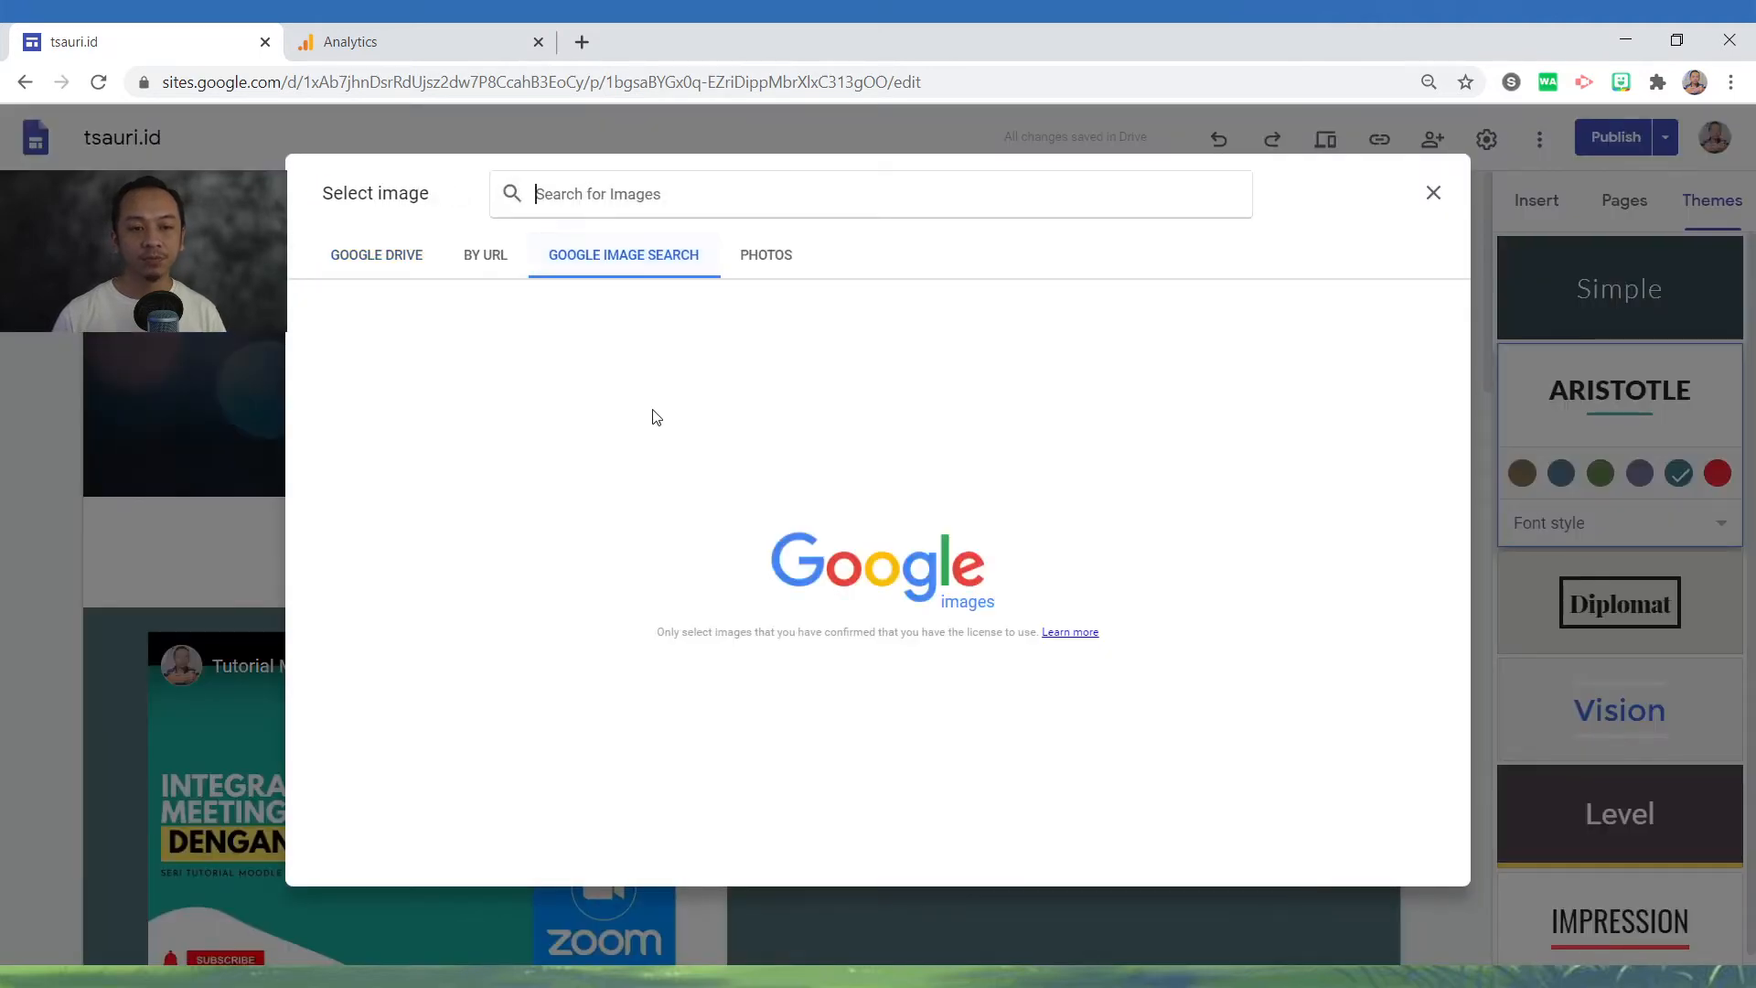
pyautogui.click(639, 203)
pyautogui.write('ogo kemerdekaan')
pyautogui.press('Return')
pyautogui.click(488, 361)
pyautogui.write('l')
pyautogui.click(1427, 862)
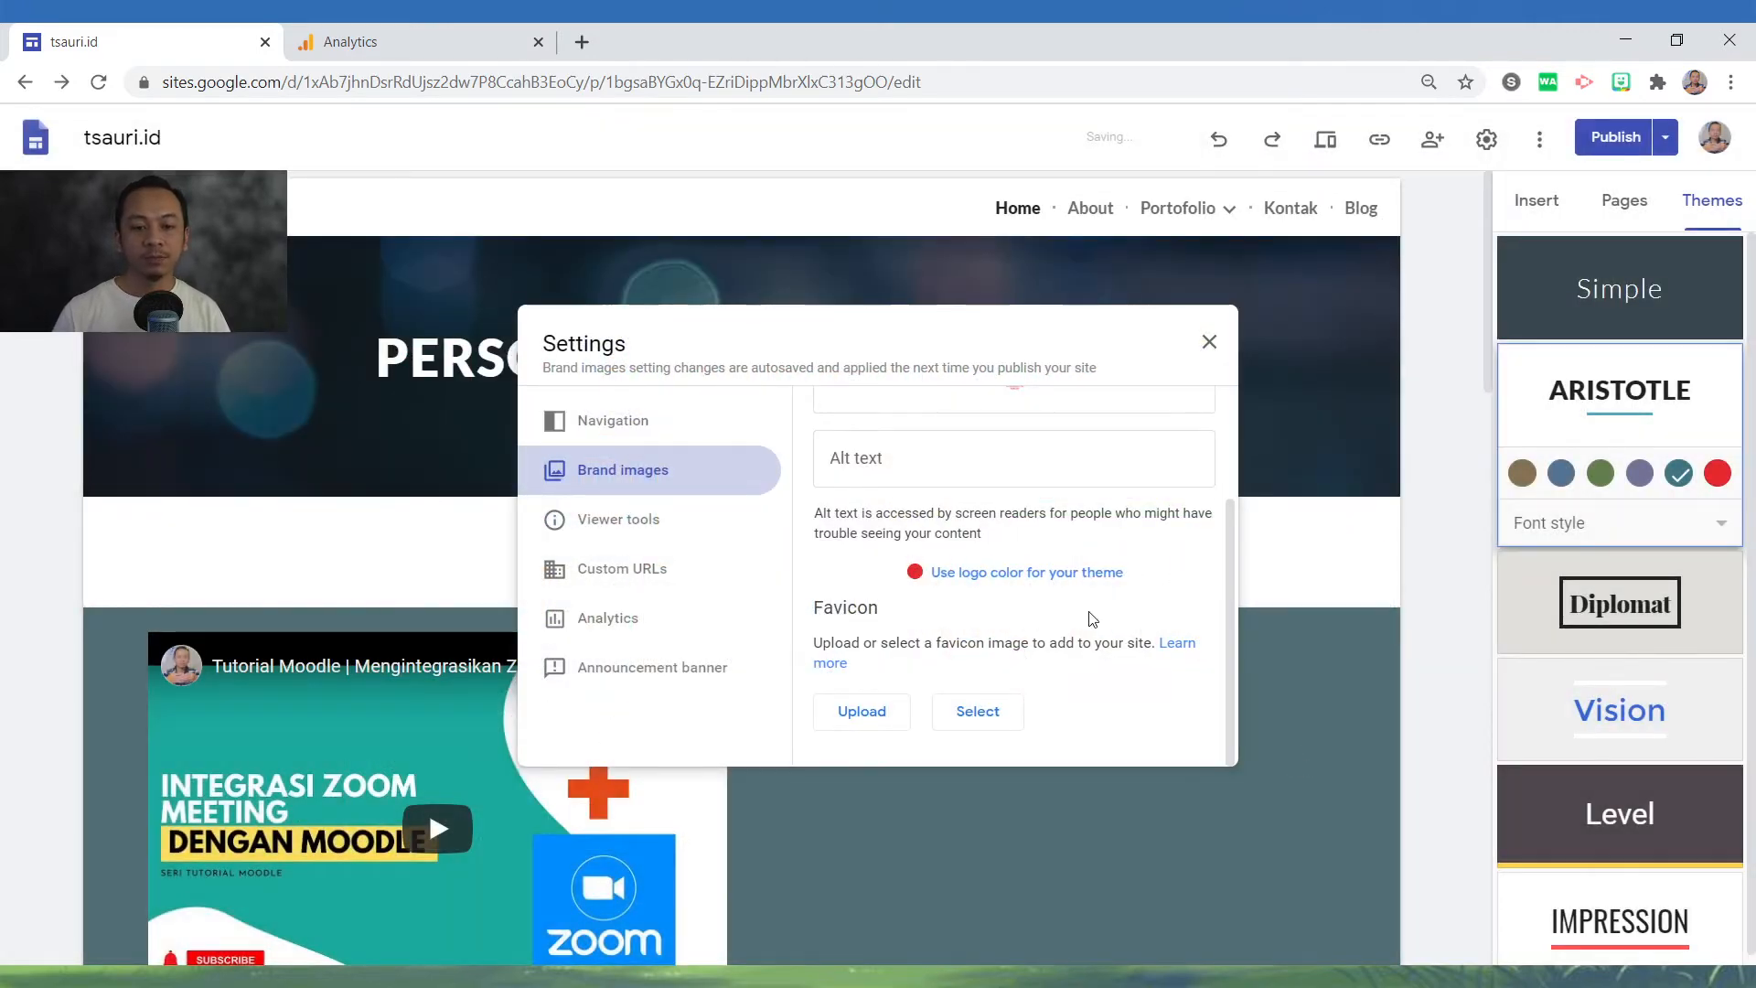
pyautogui.scroll(-1, 1063, 624)
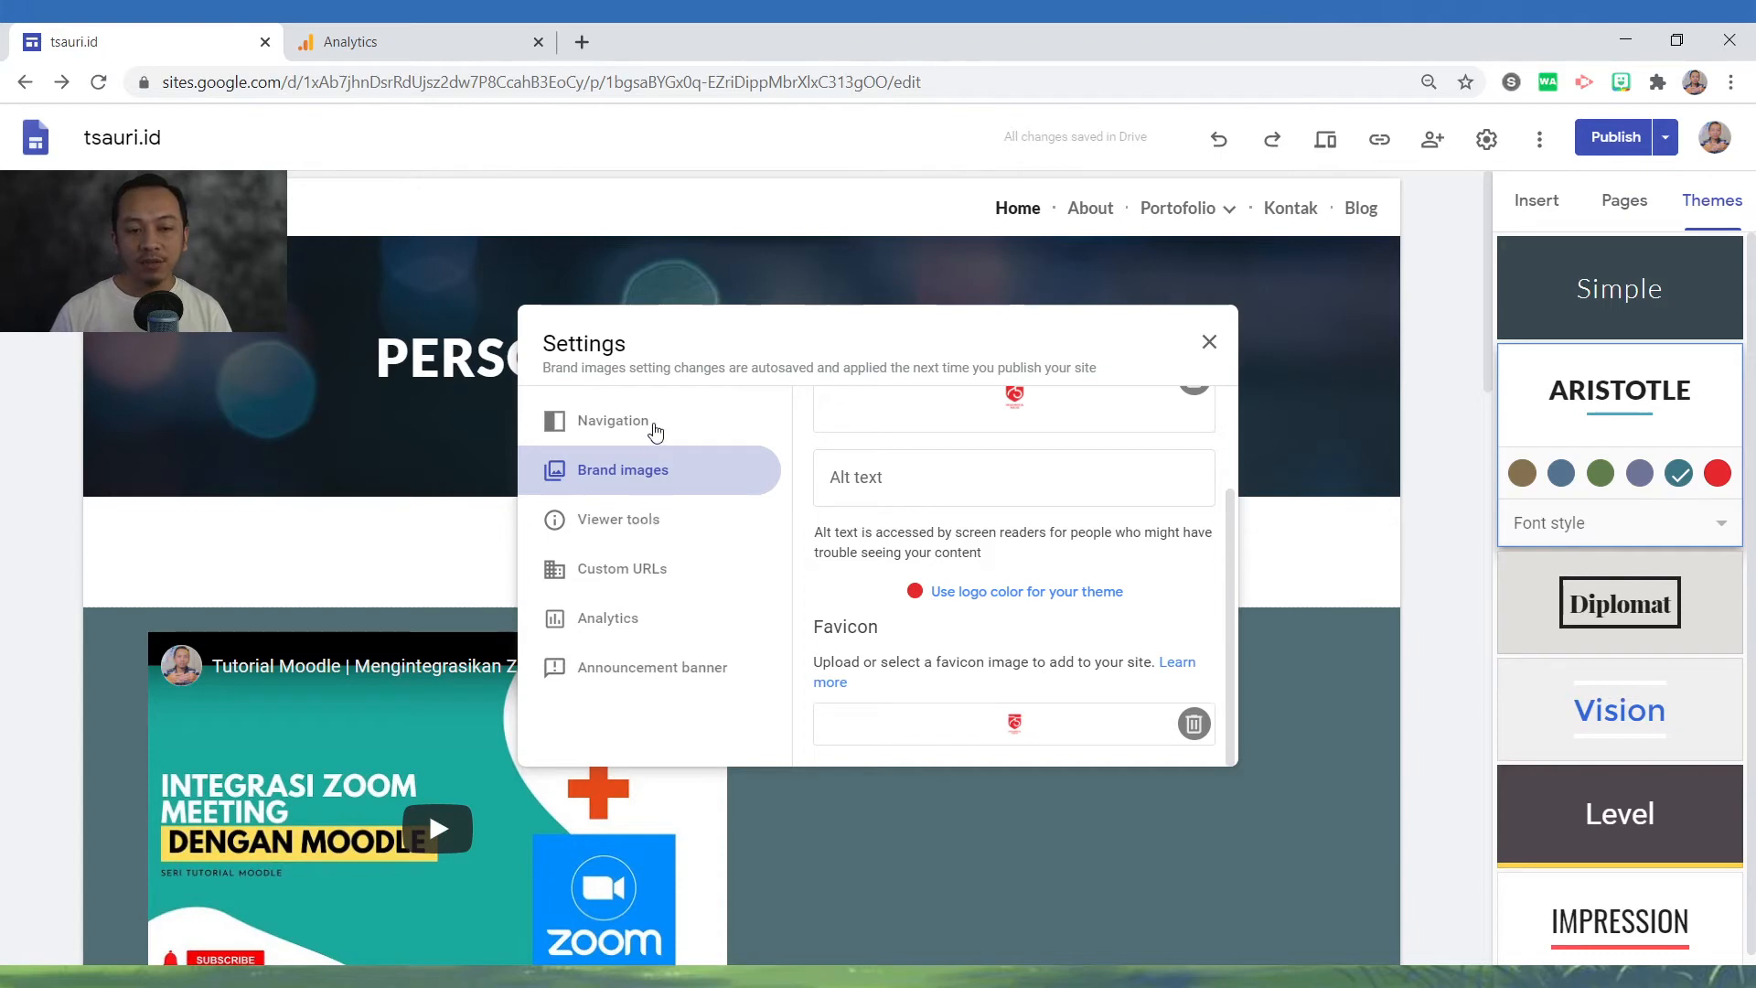
# - Open the viewer tools settings and examine the info icon on the published site at gsite2.trainingonline.id in a new browser tab
pyautogui.click(693, 530)
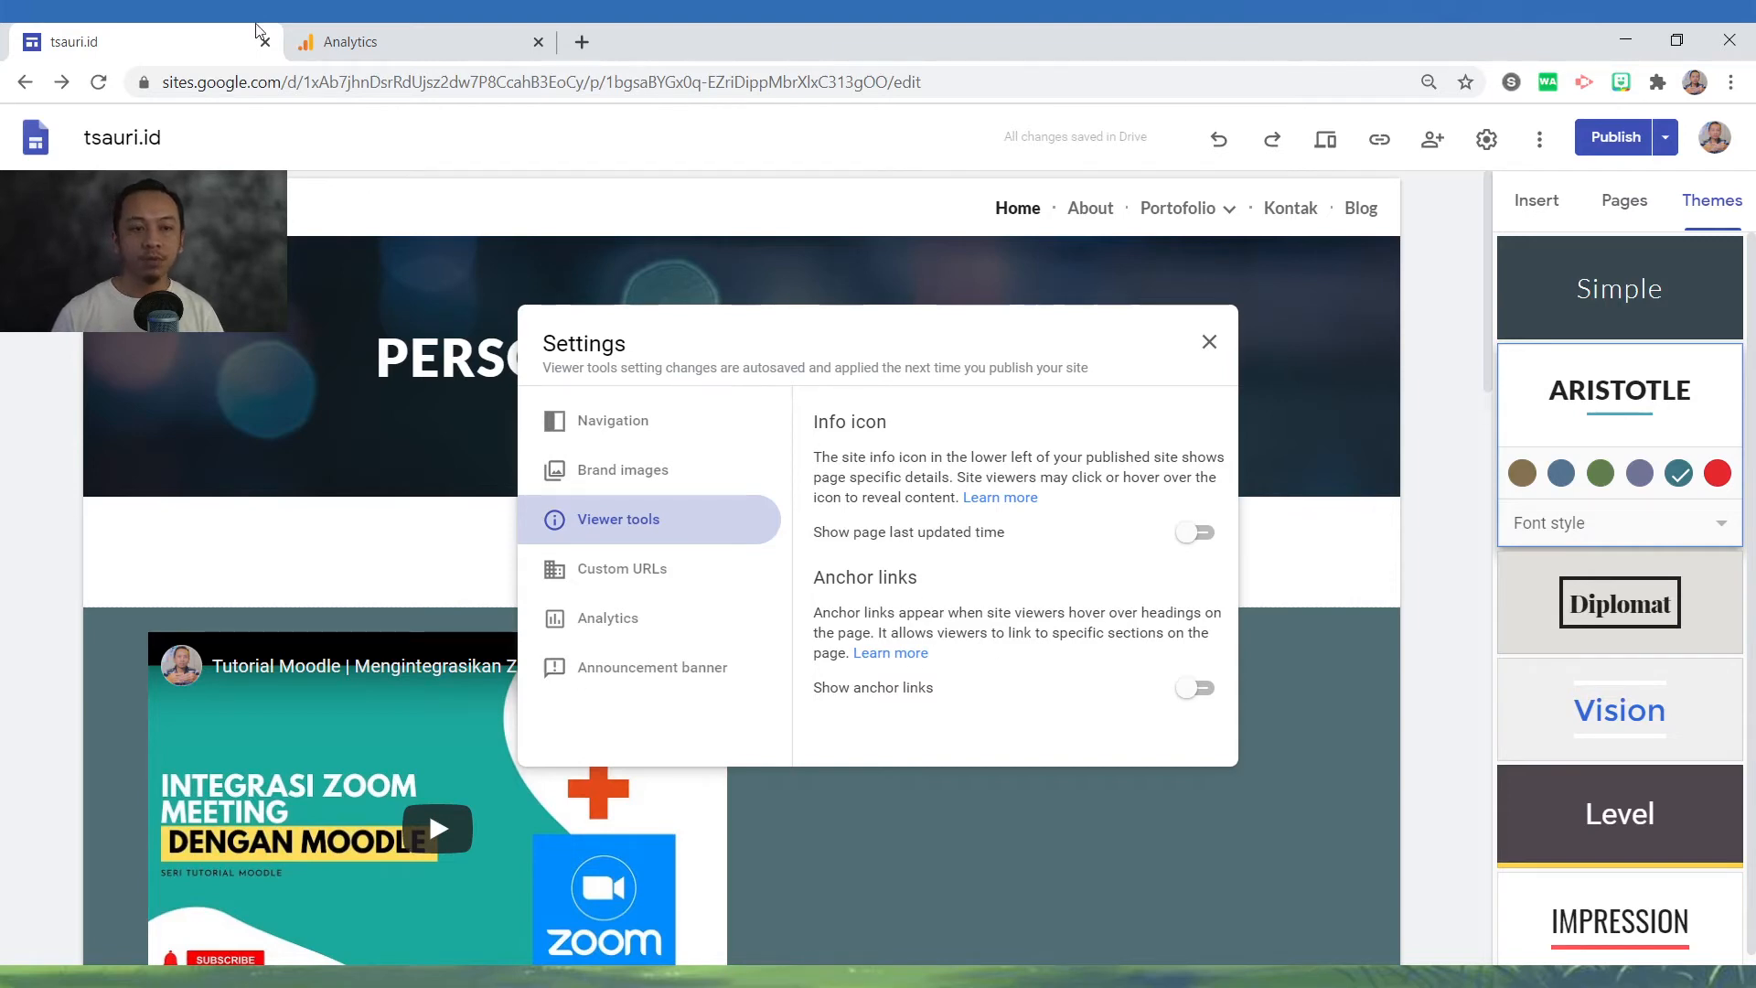
pyautogui.click(581, 42)
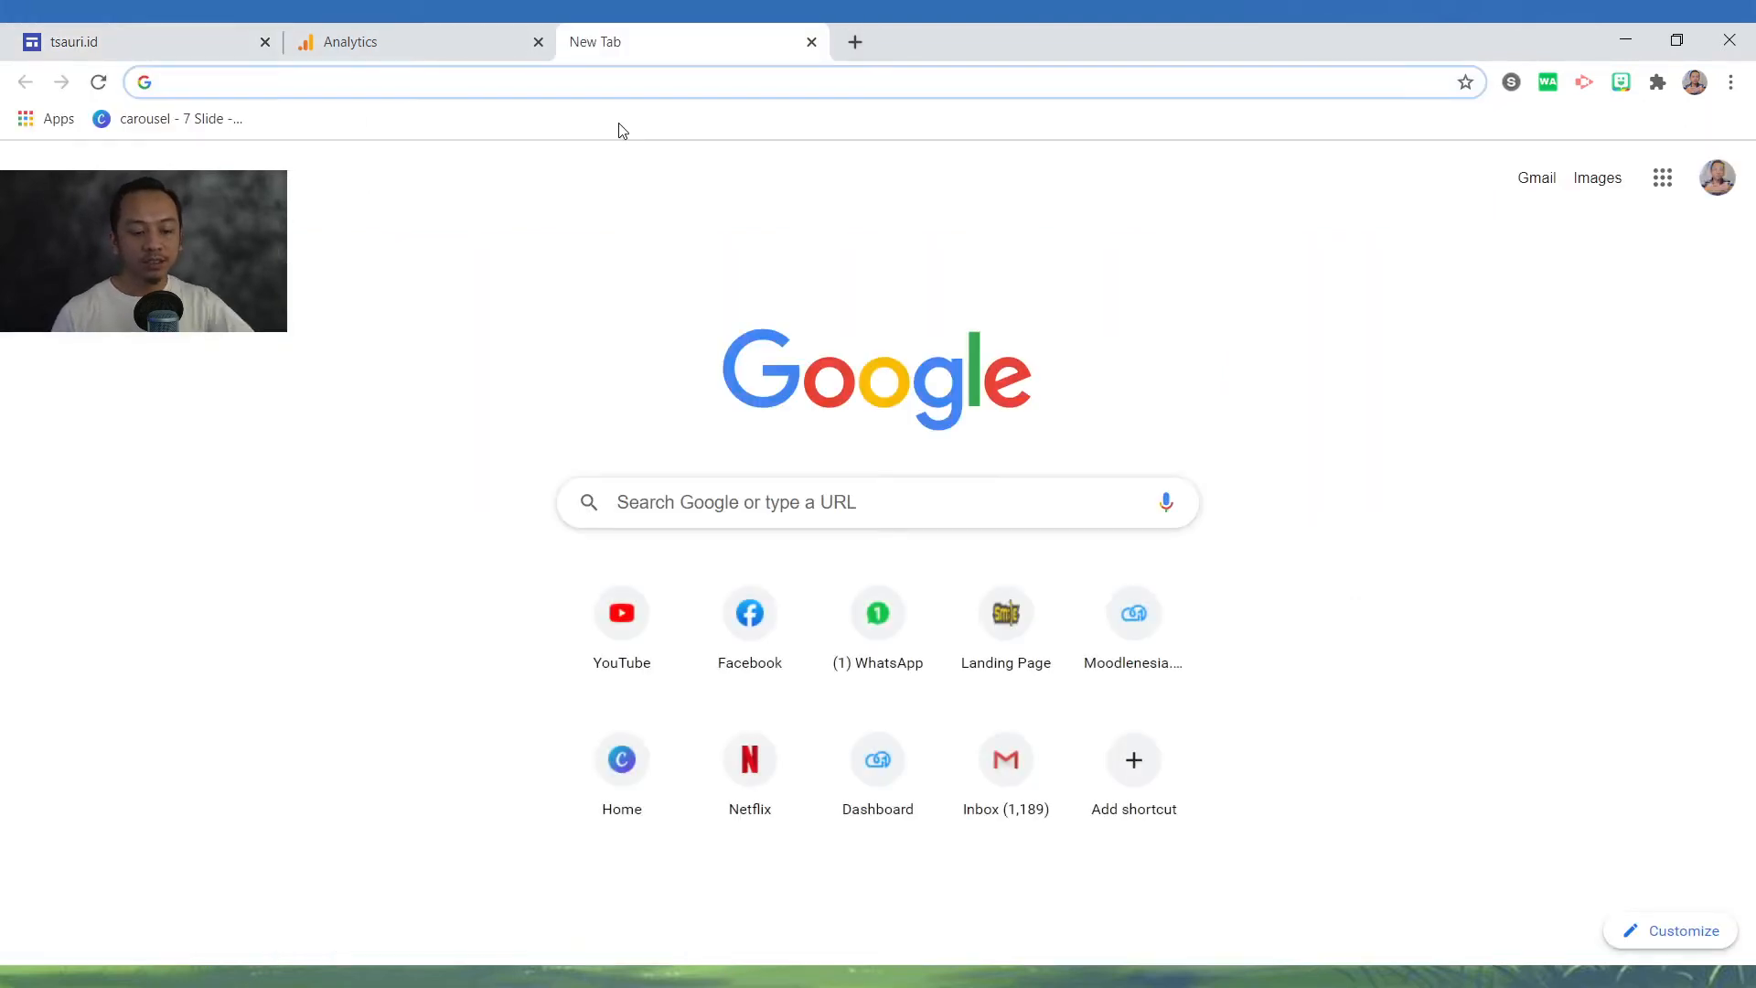
pyautogui.write('gsite2.trainingonline.id')
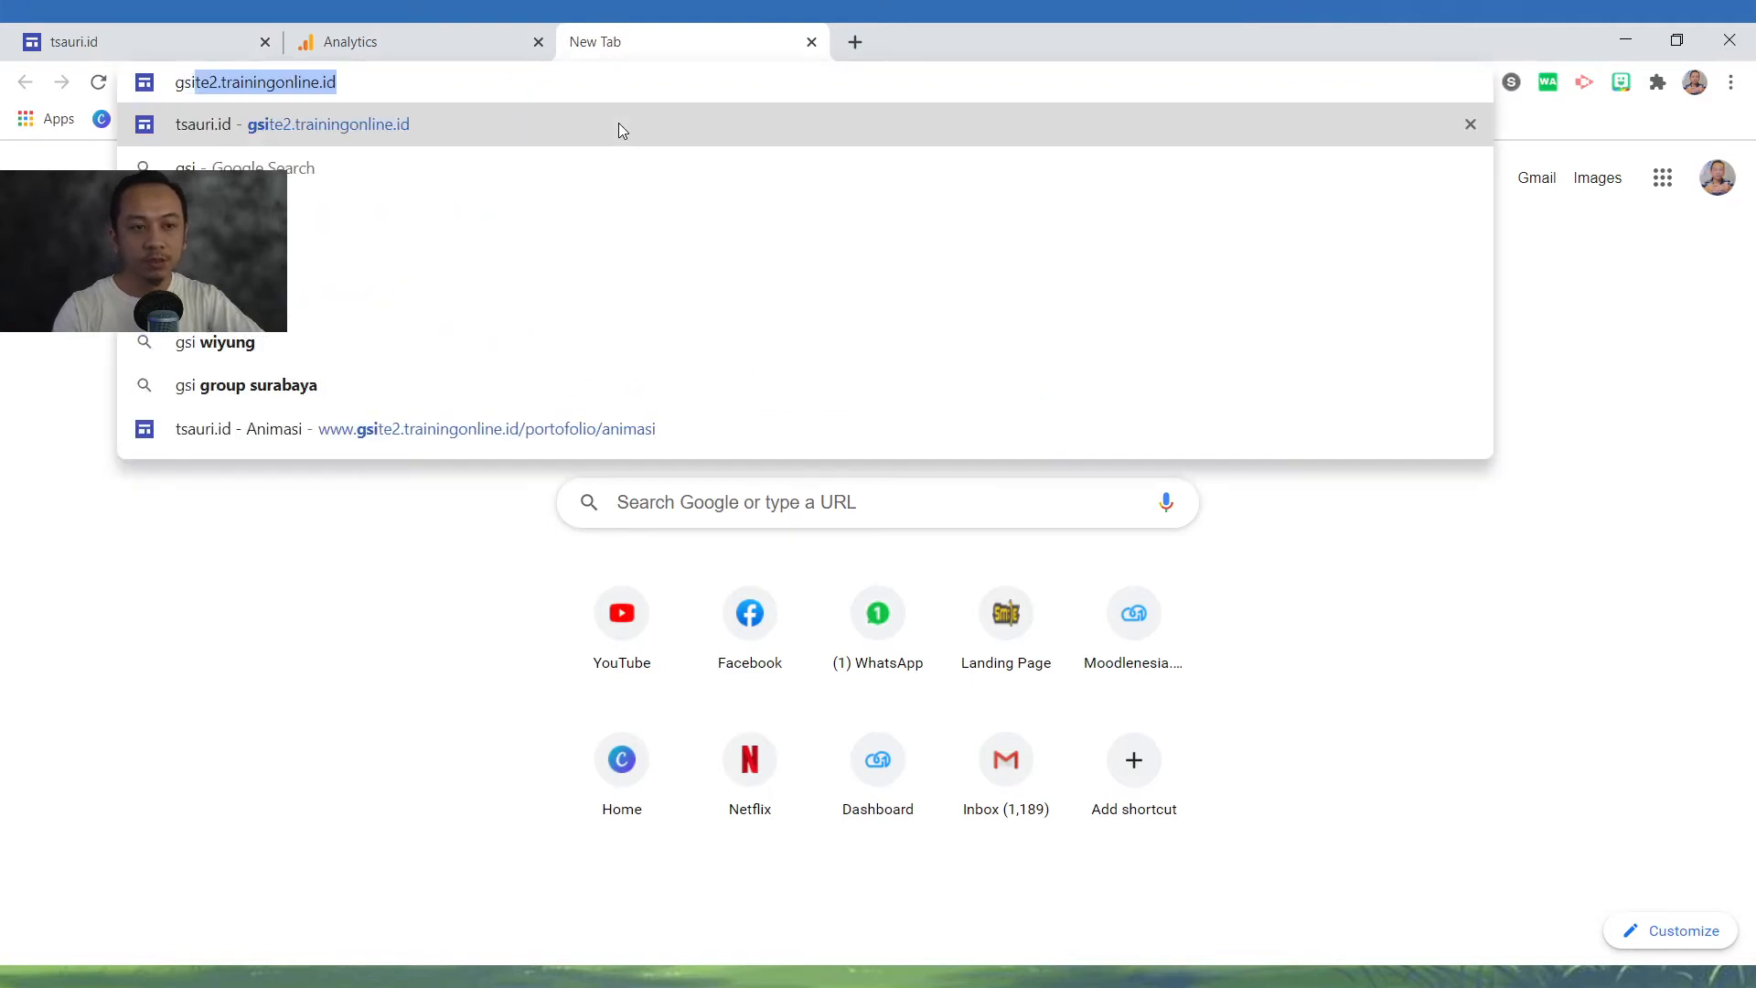
pyautogui.press('Return')
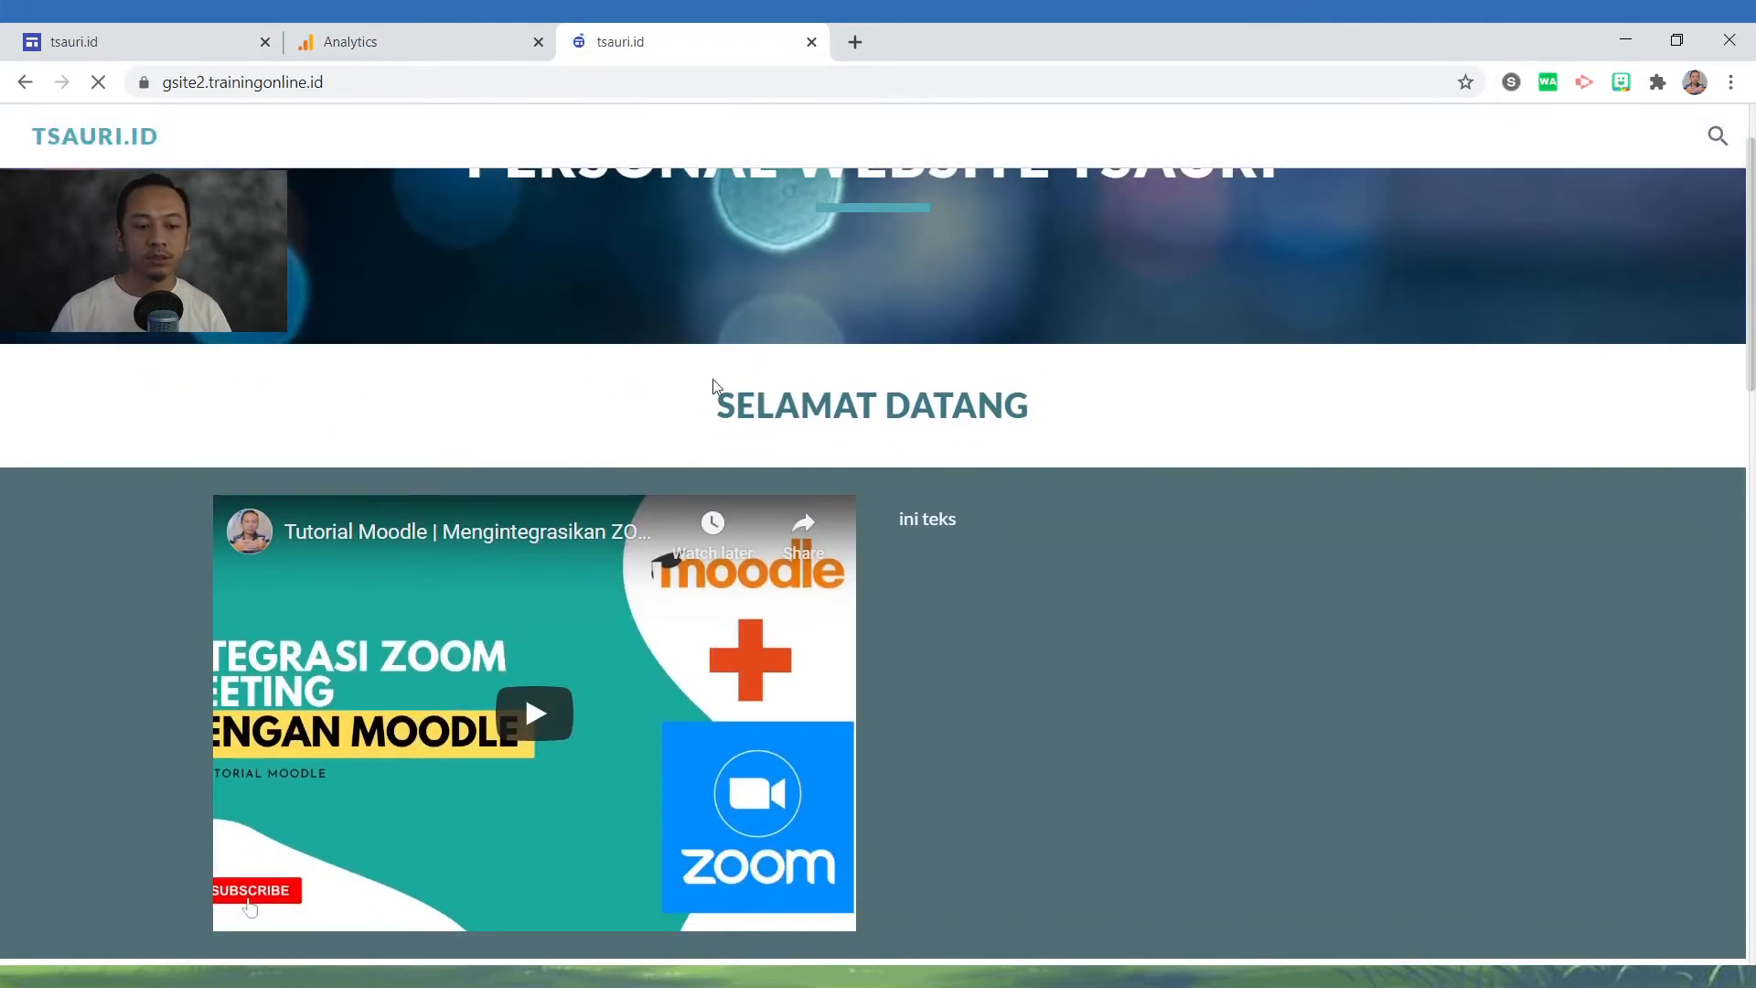
pyautogui.scroll(-5, 42, 929)
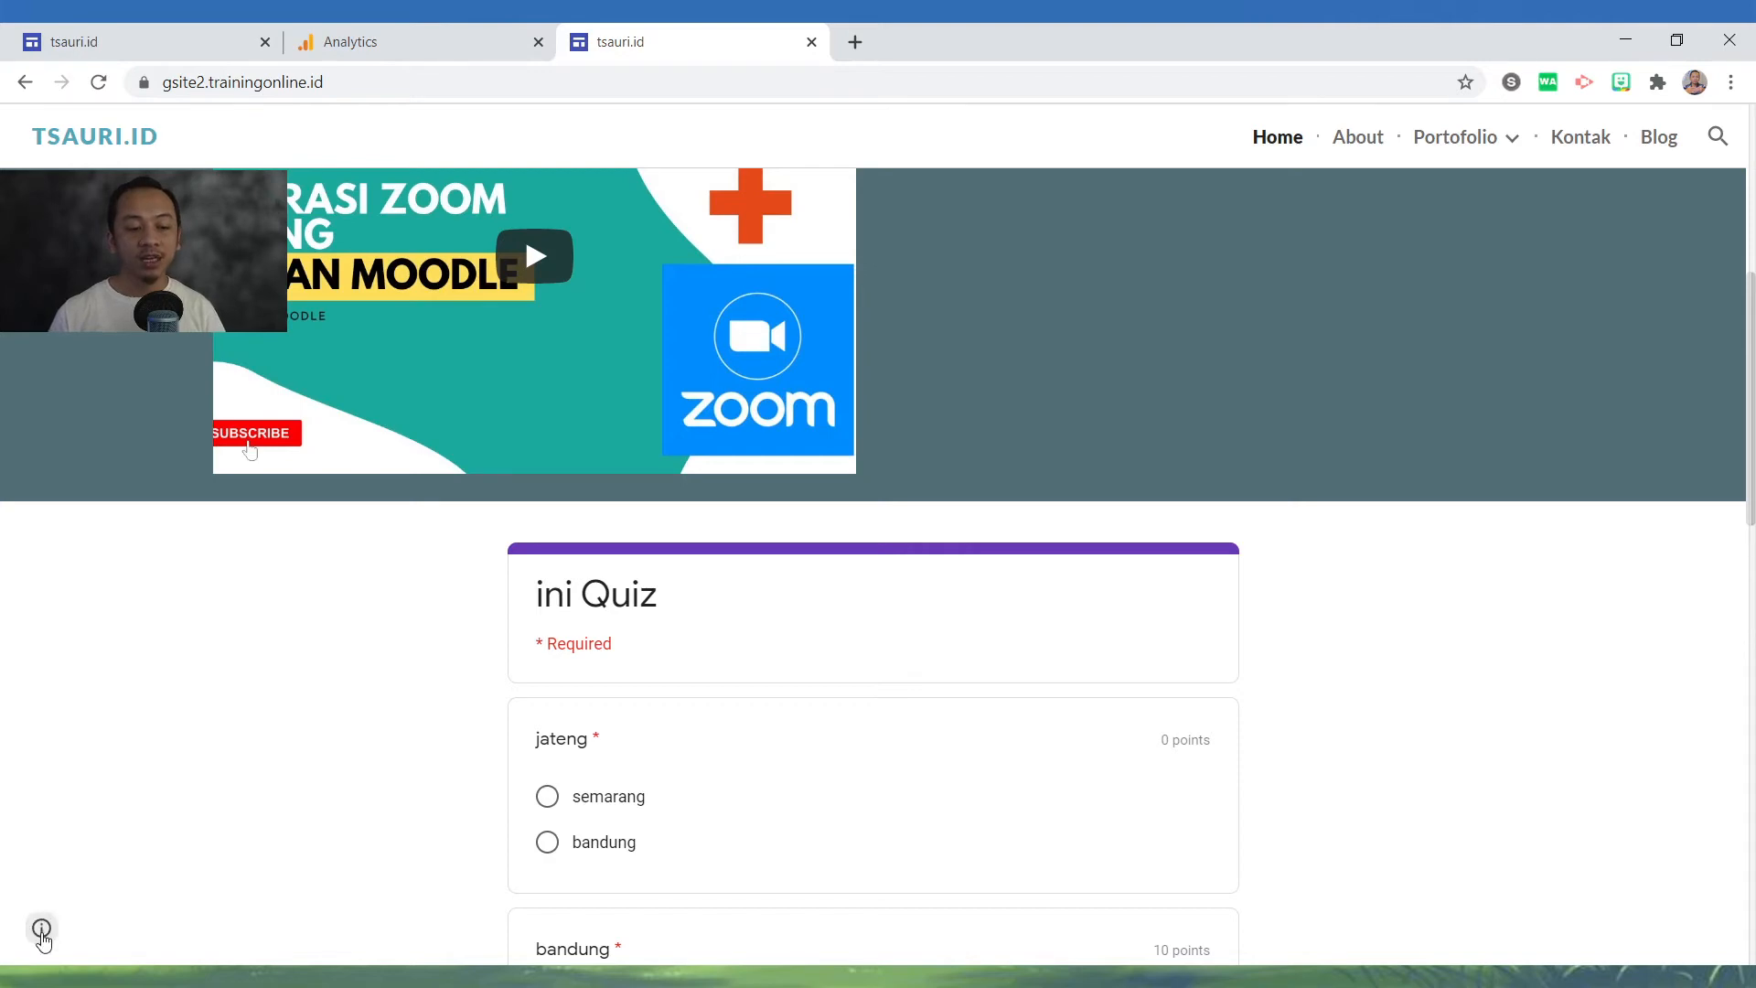
pyautogui.moveTo(43, 937)
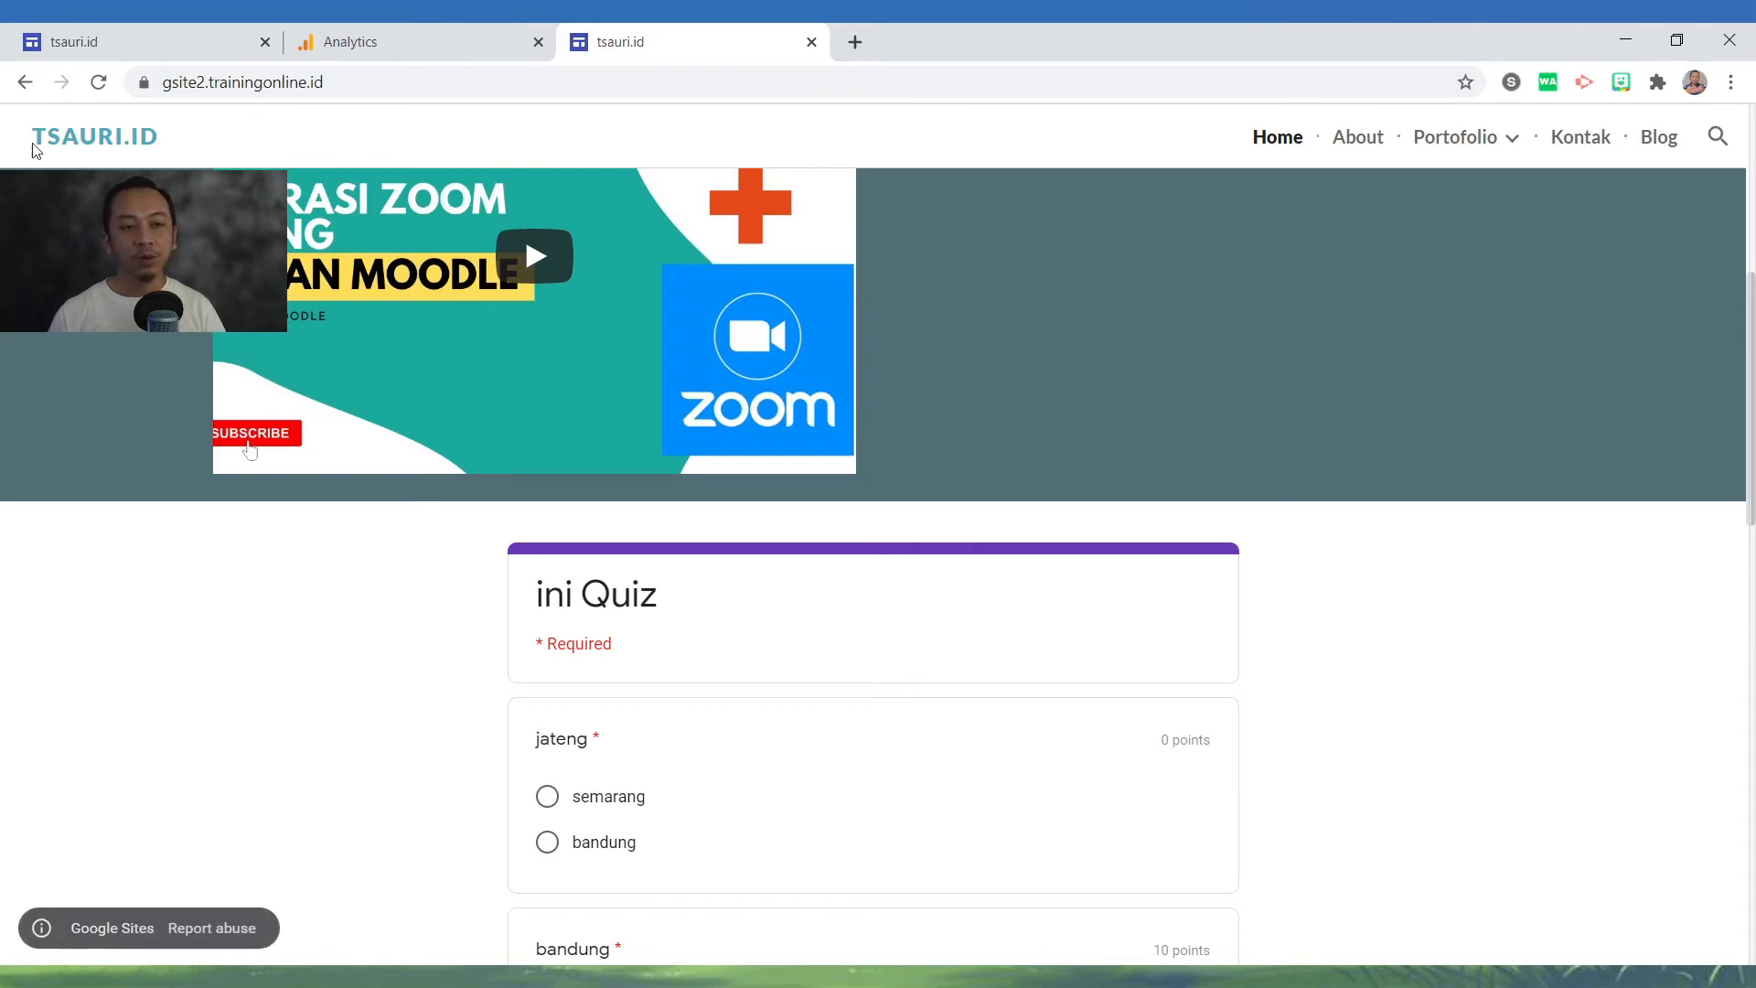
pyautogui.click(79, 41)
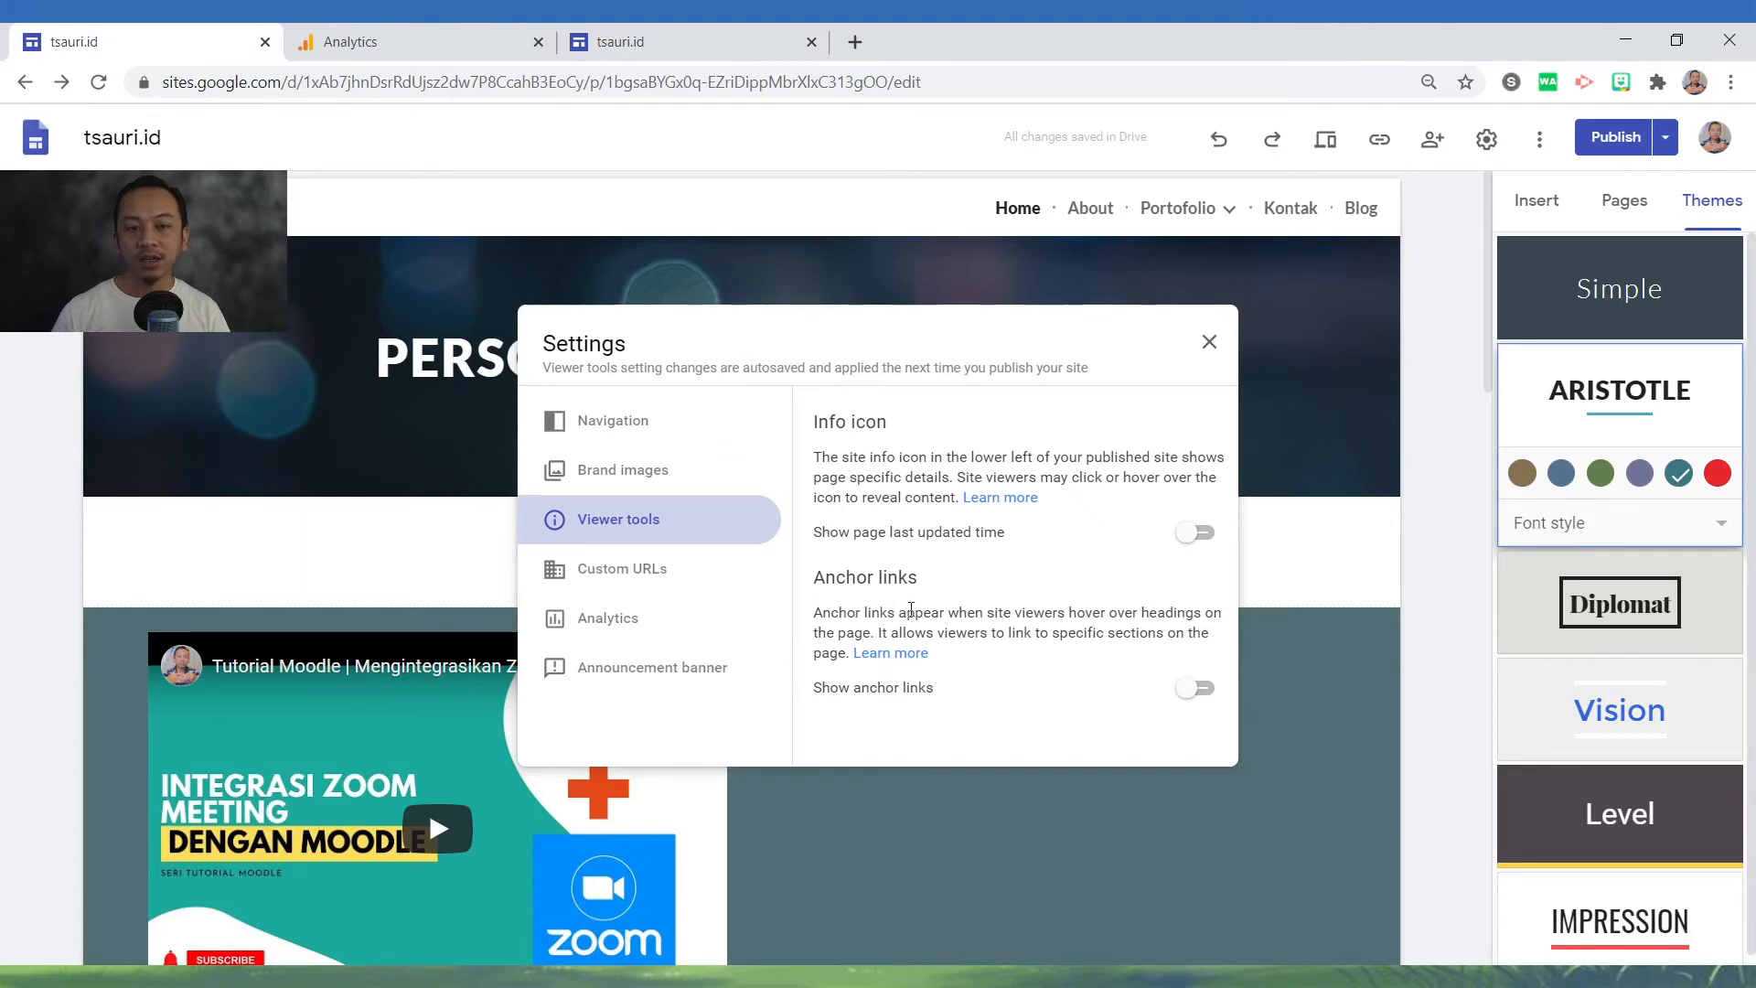
pyautogui.click(608, 41)
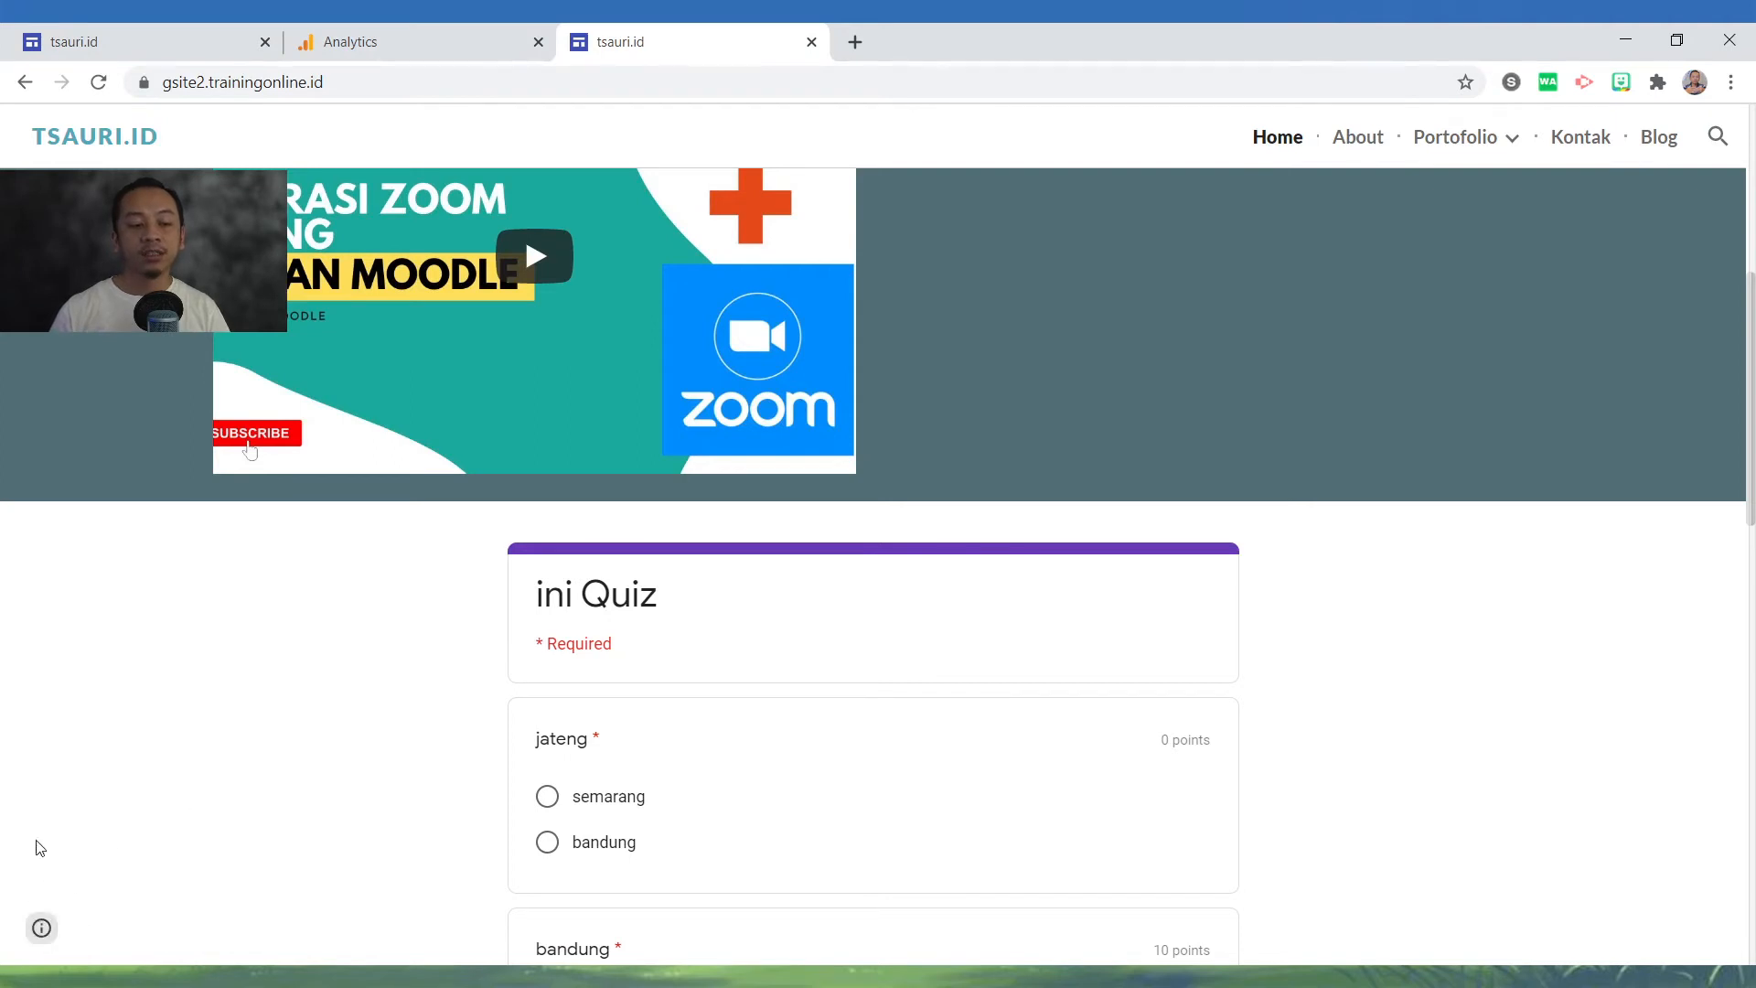
pyautogui.click(81, 28)
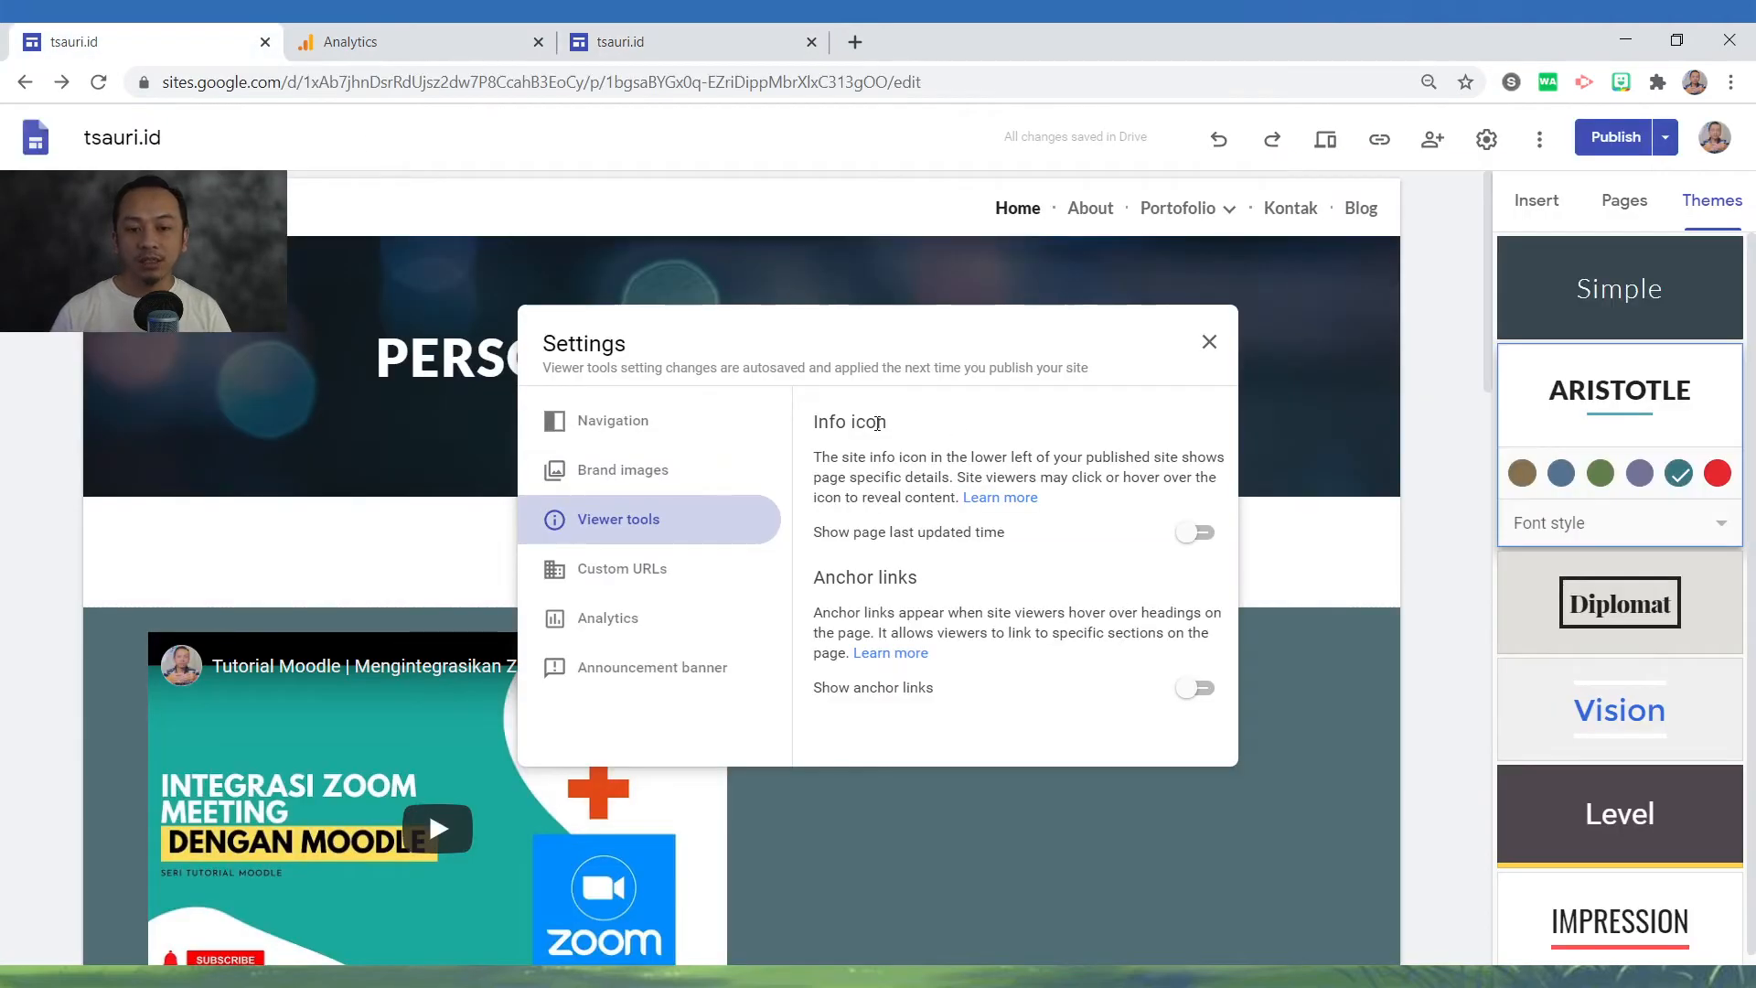
# - Enable showing the page's last updated time in the viewer tools and check the info icon on the published site
pyautogui.click(1198, 535)
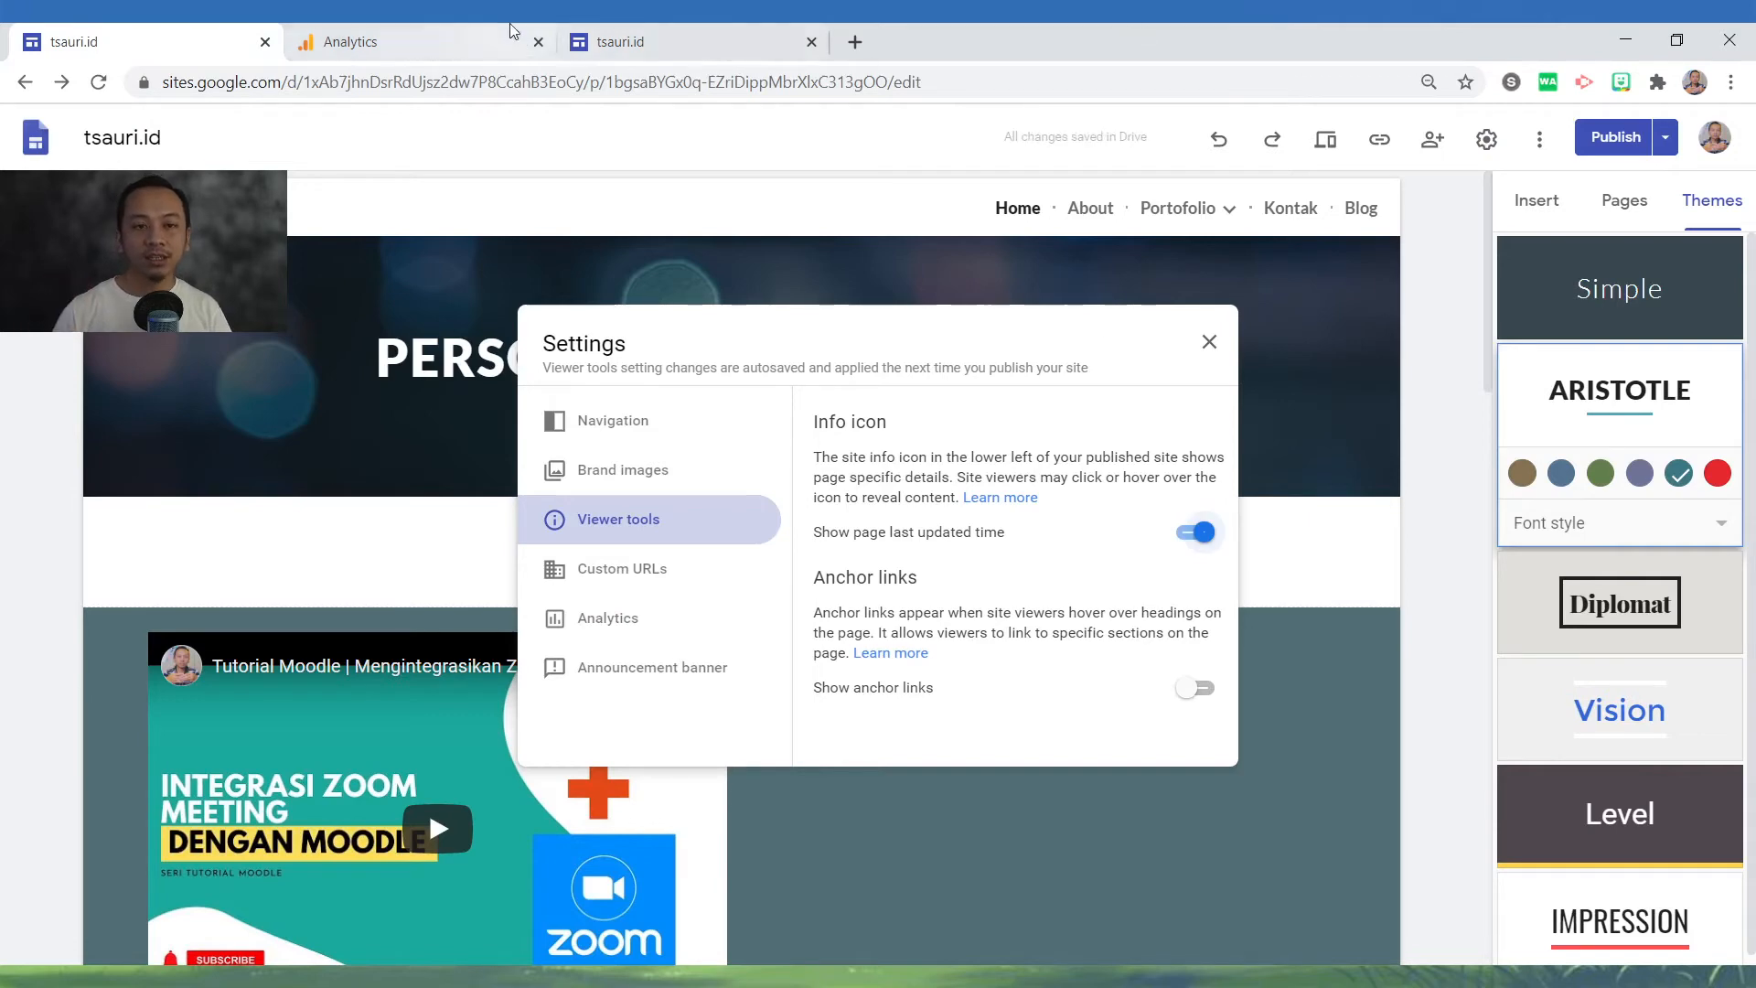
pyautogui.click(645, 41)
pyautogui.moveTo(70, 938)
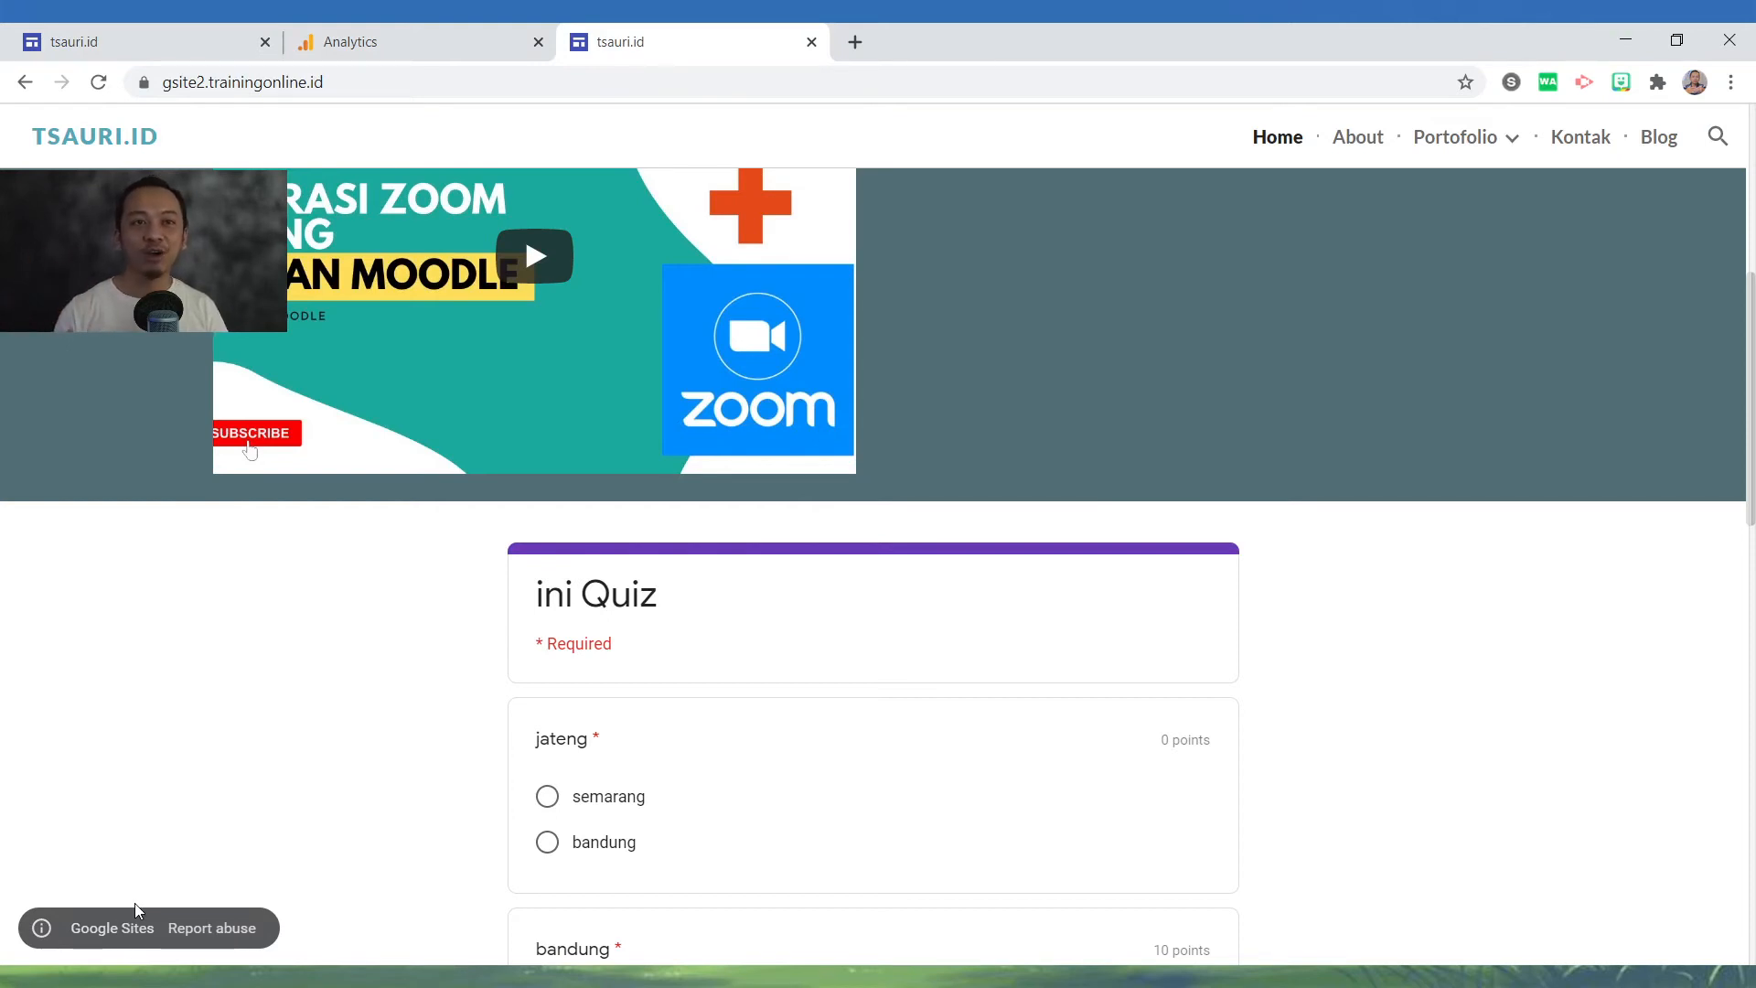
pyautogui.click(228, 41)
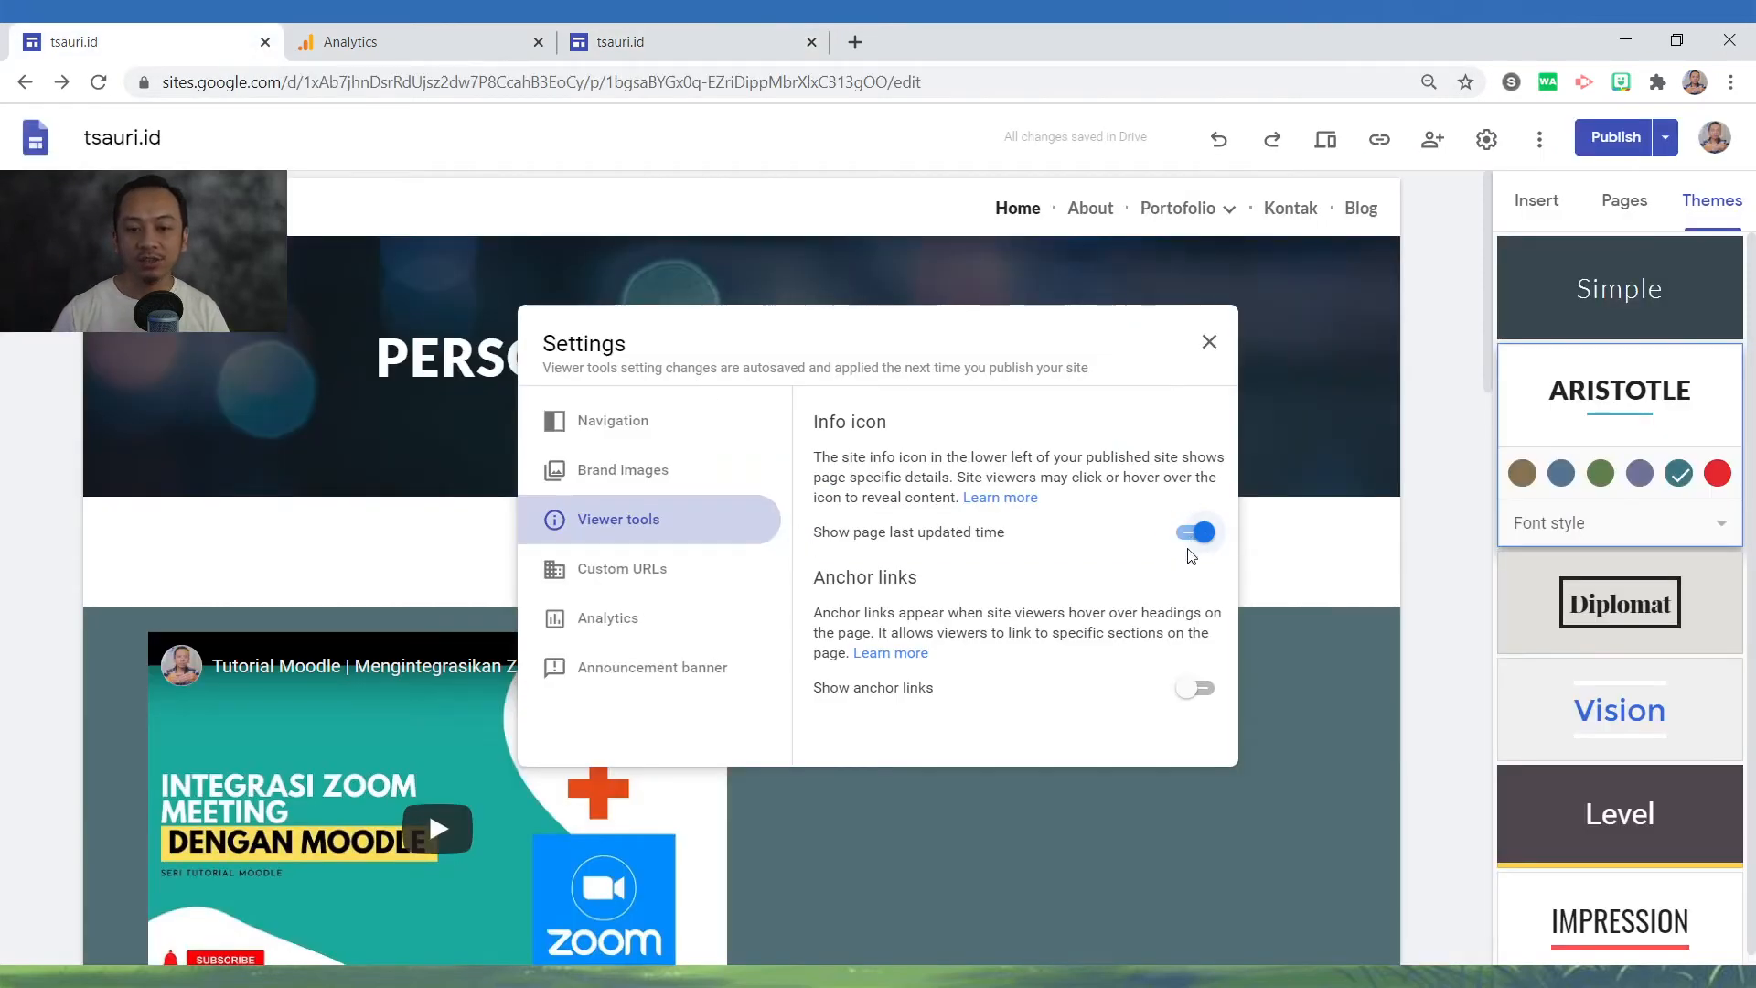
# - Enable anchor links in the viewer tools and look over the headings on the published site
pyautogui.click(1185, 690)
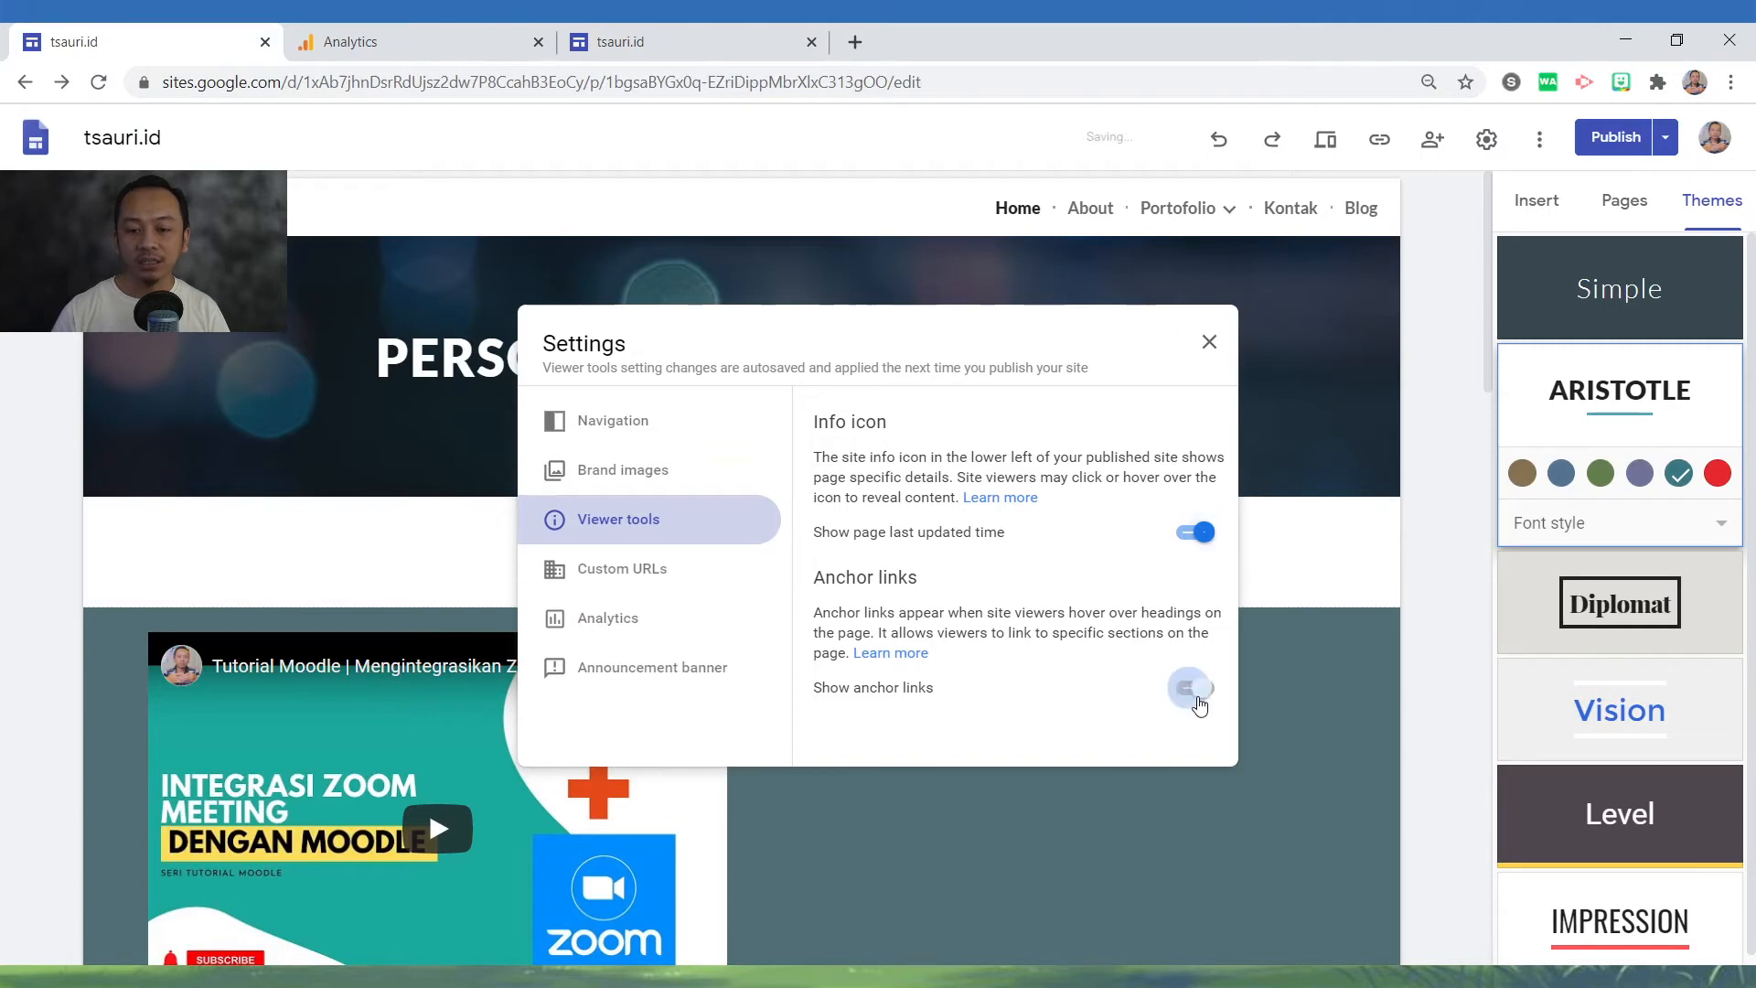
pyautogui.click(693, 37)
pyautogui.scroll(-2, 796, 773)
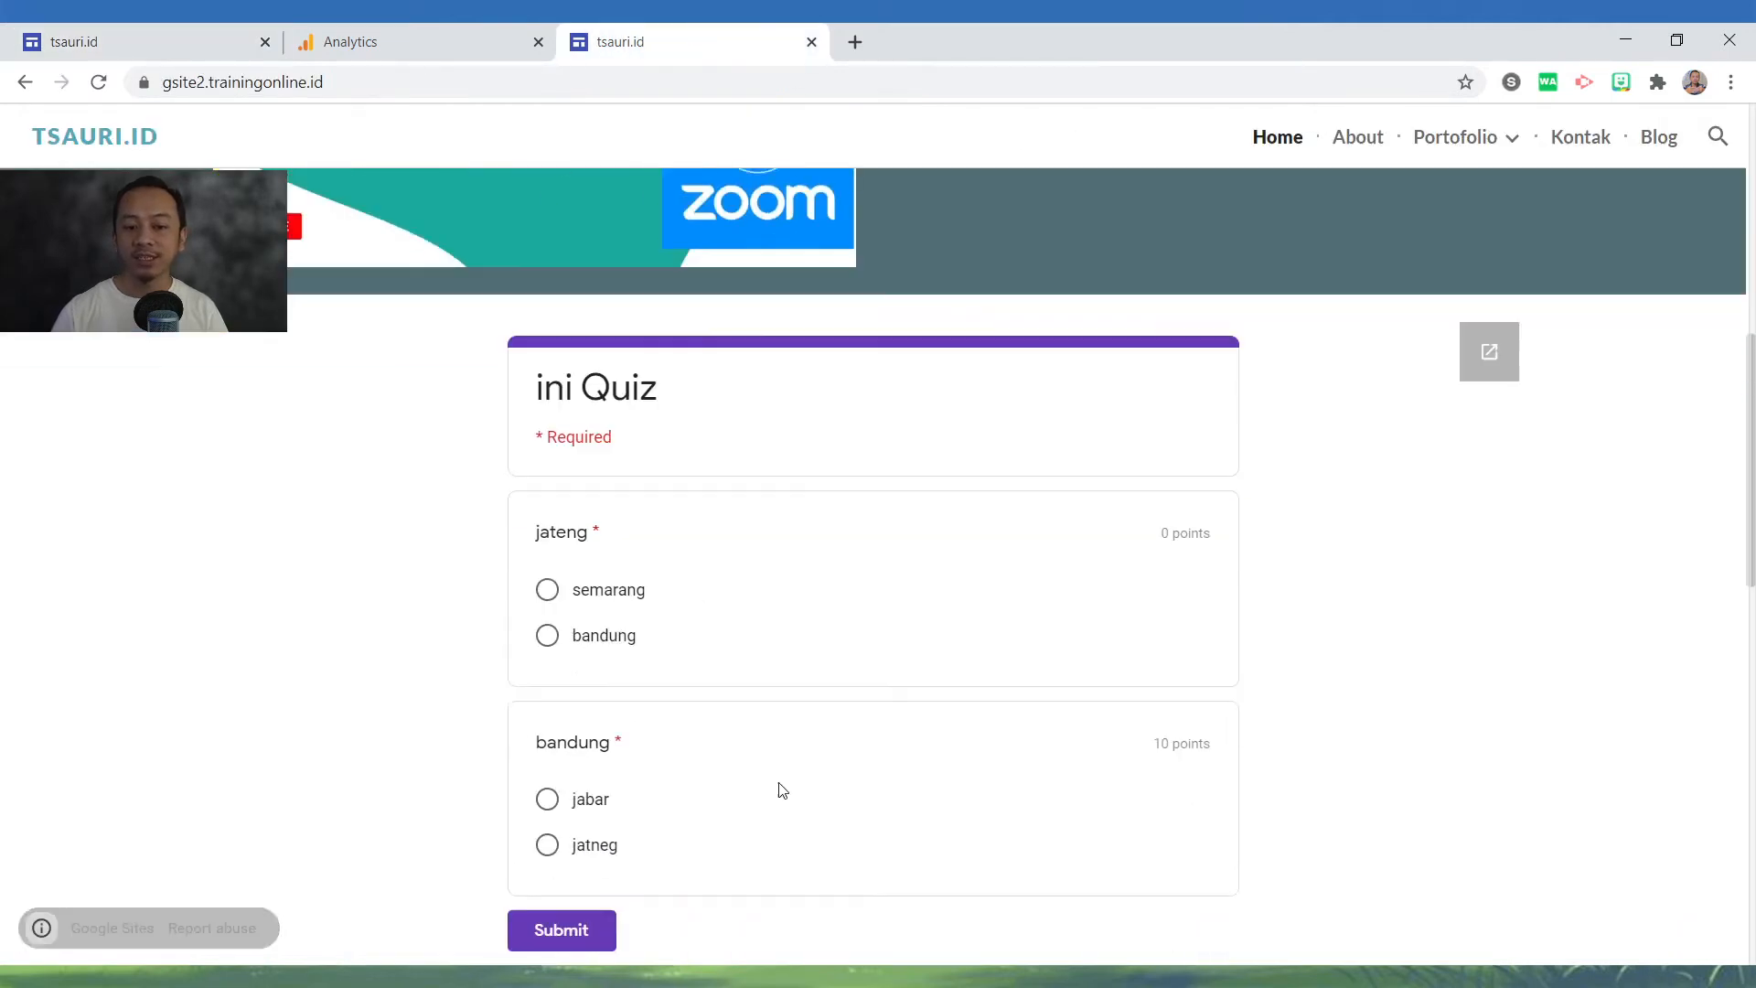
pyautogui.scroll(2, 777, 788)
pyautogui.click(103, 41)
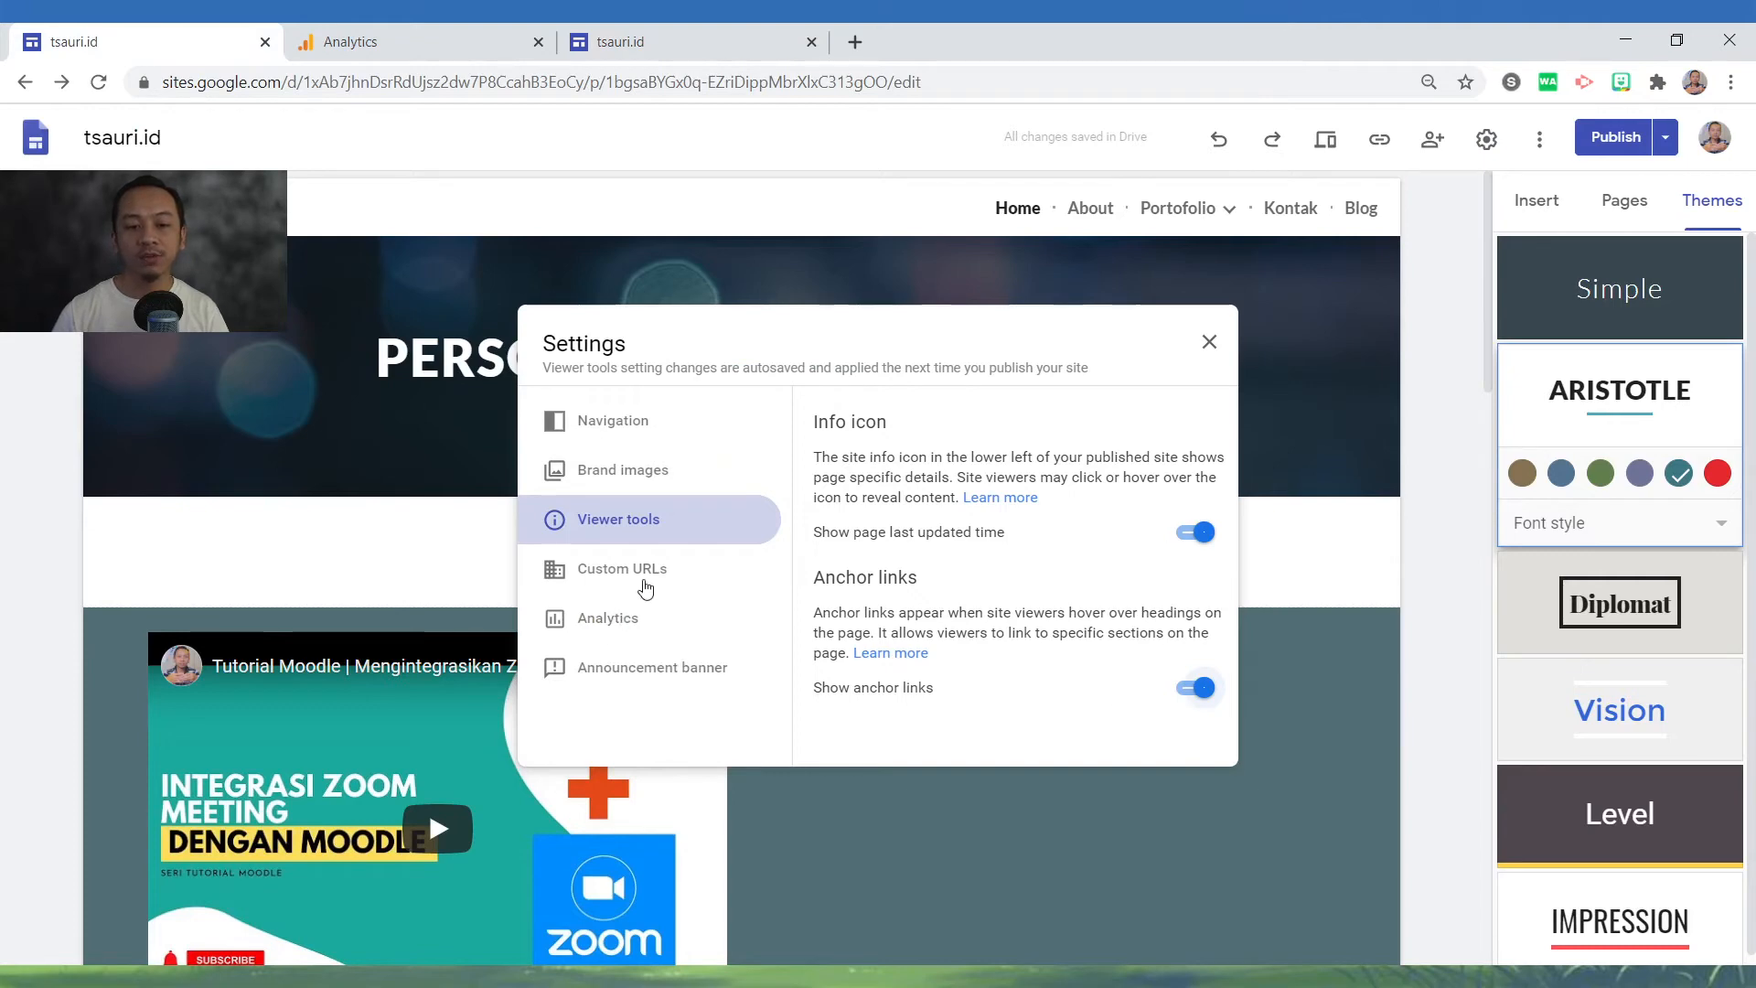
# - Review the site's custom URLs and Google Analytics settings
pyautogui.click(698, 572)
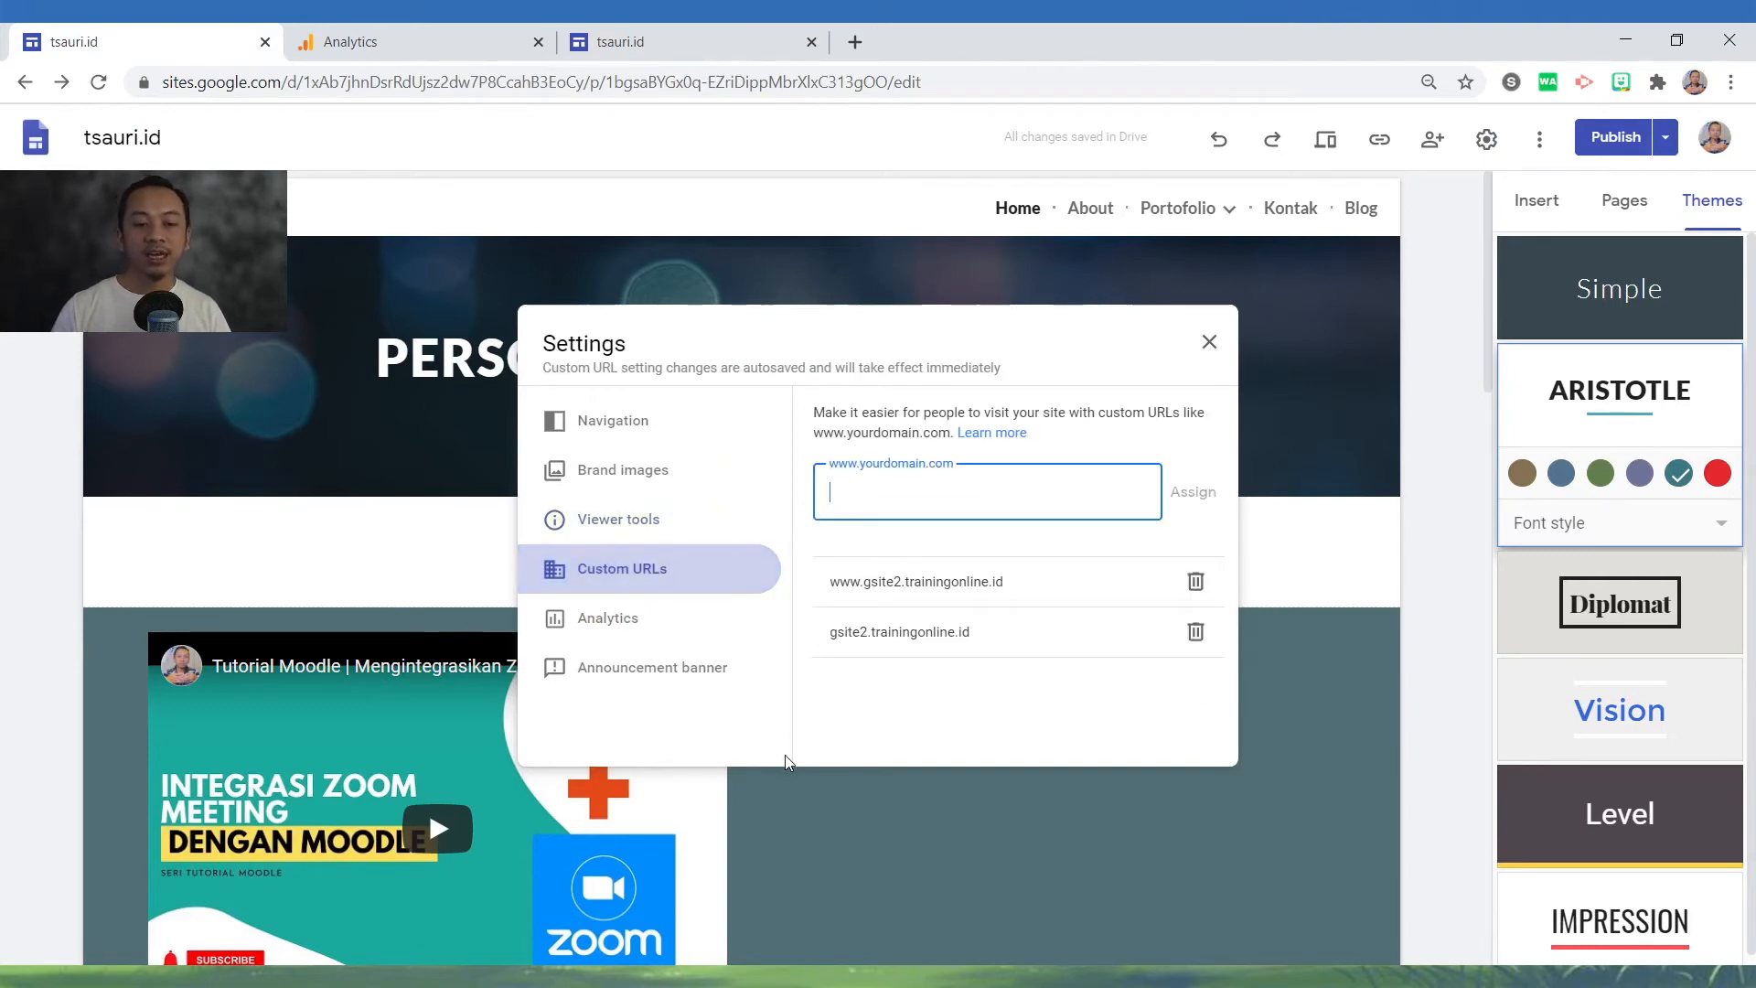
pyautogui.click(703, 520)
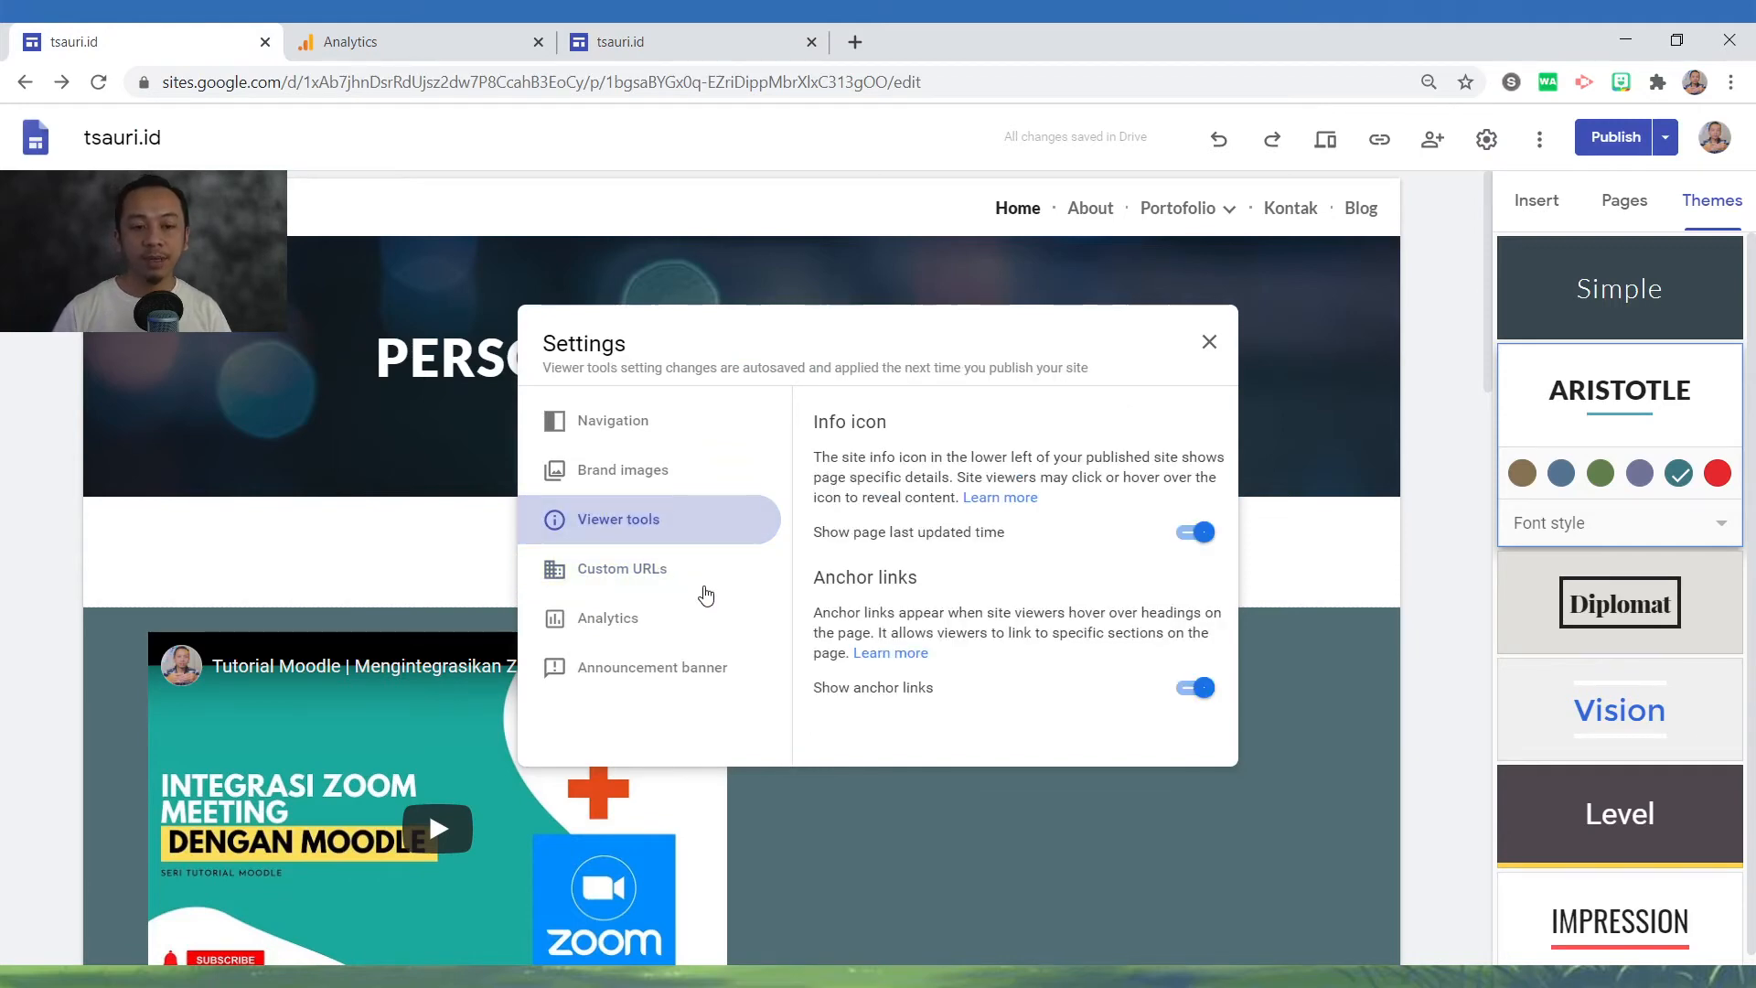
pyautogui.click(700, 575)
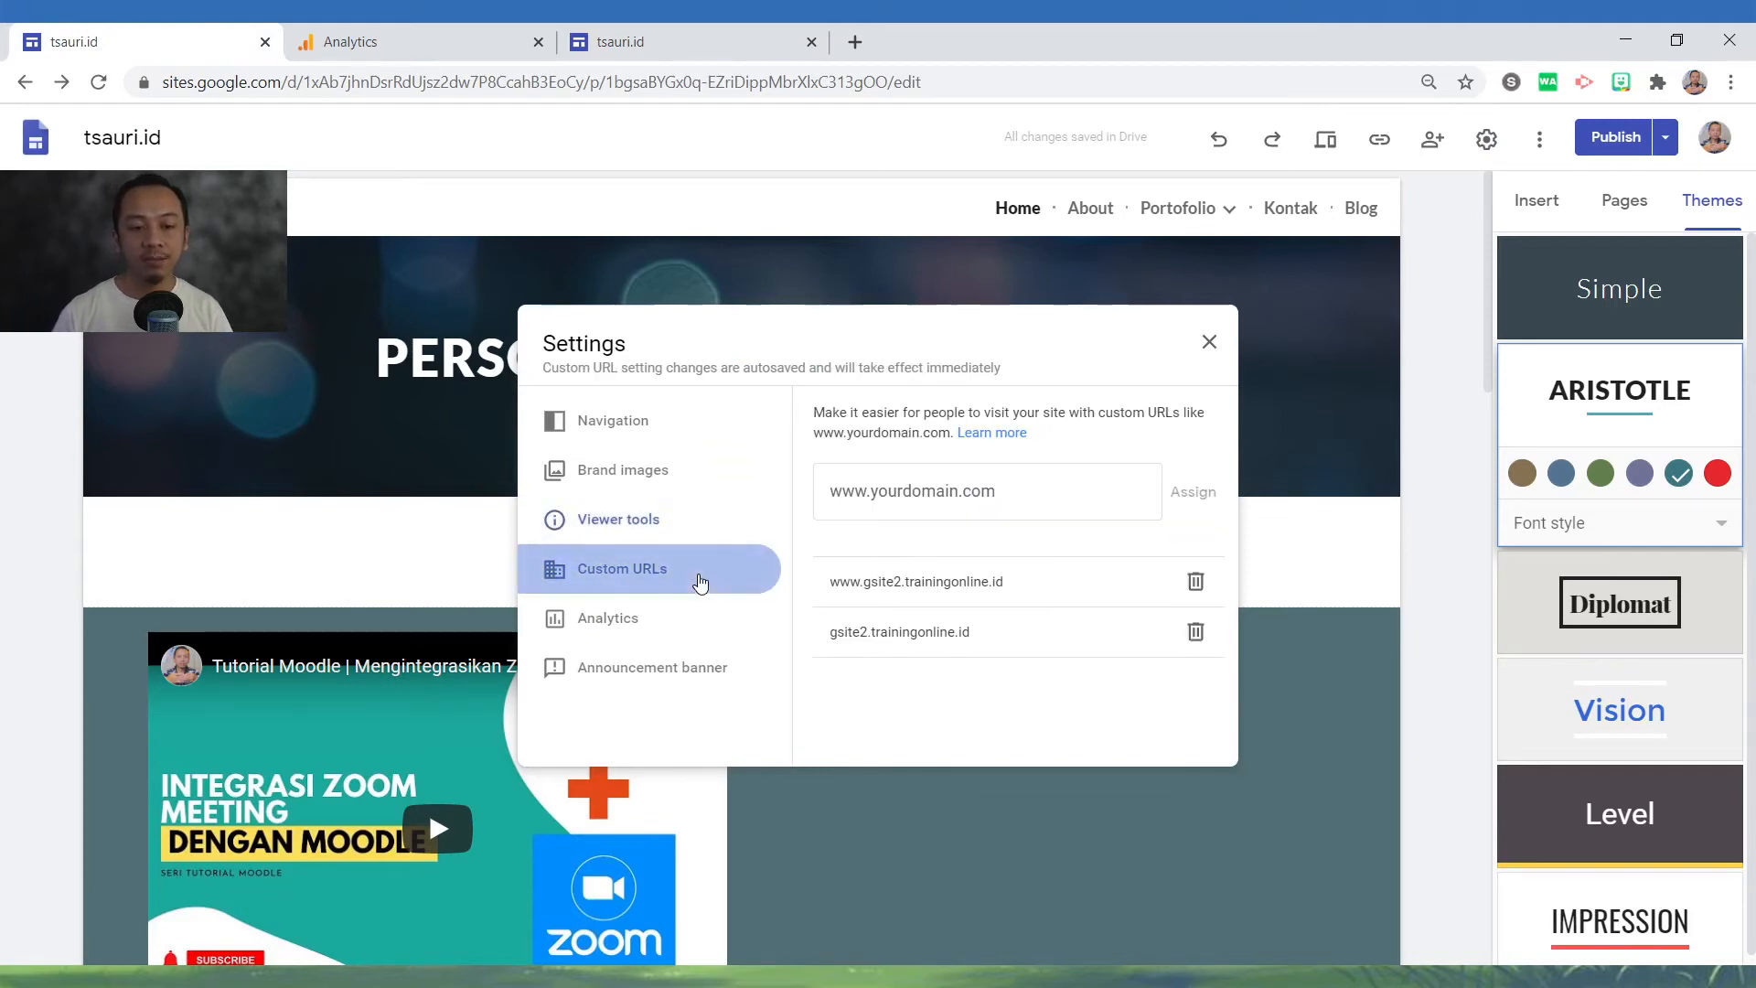
pyautogui.click(717, 621)
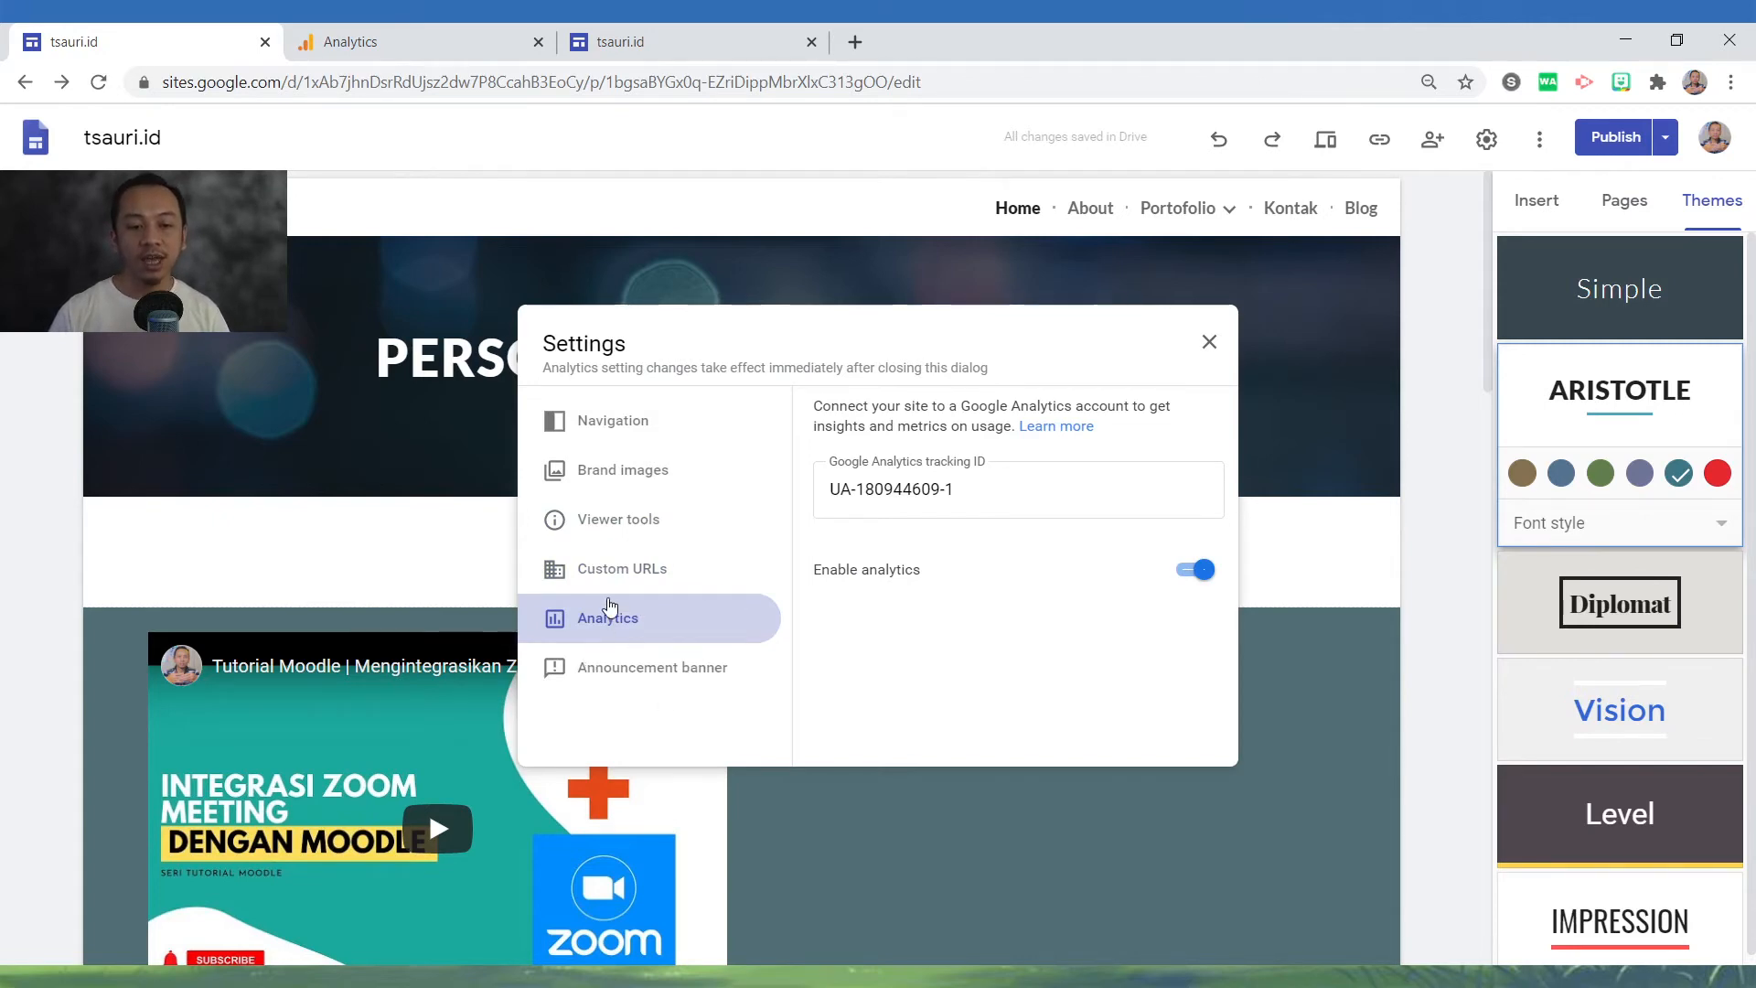
# - Turn on the site's announcement banner and set its color to light yellow
pyautogui.click(688, 671)
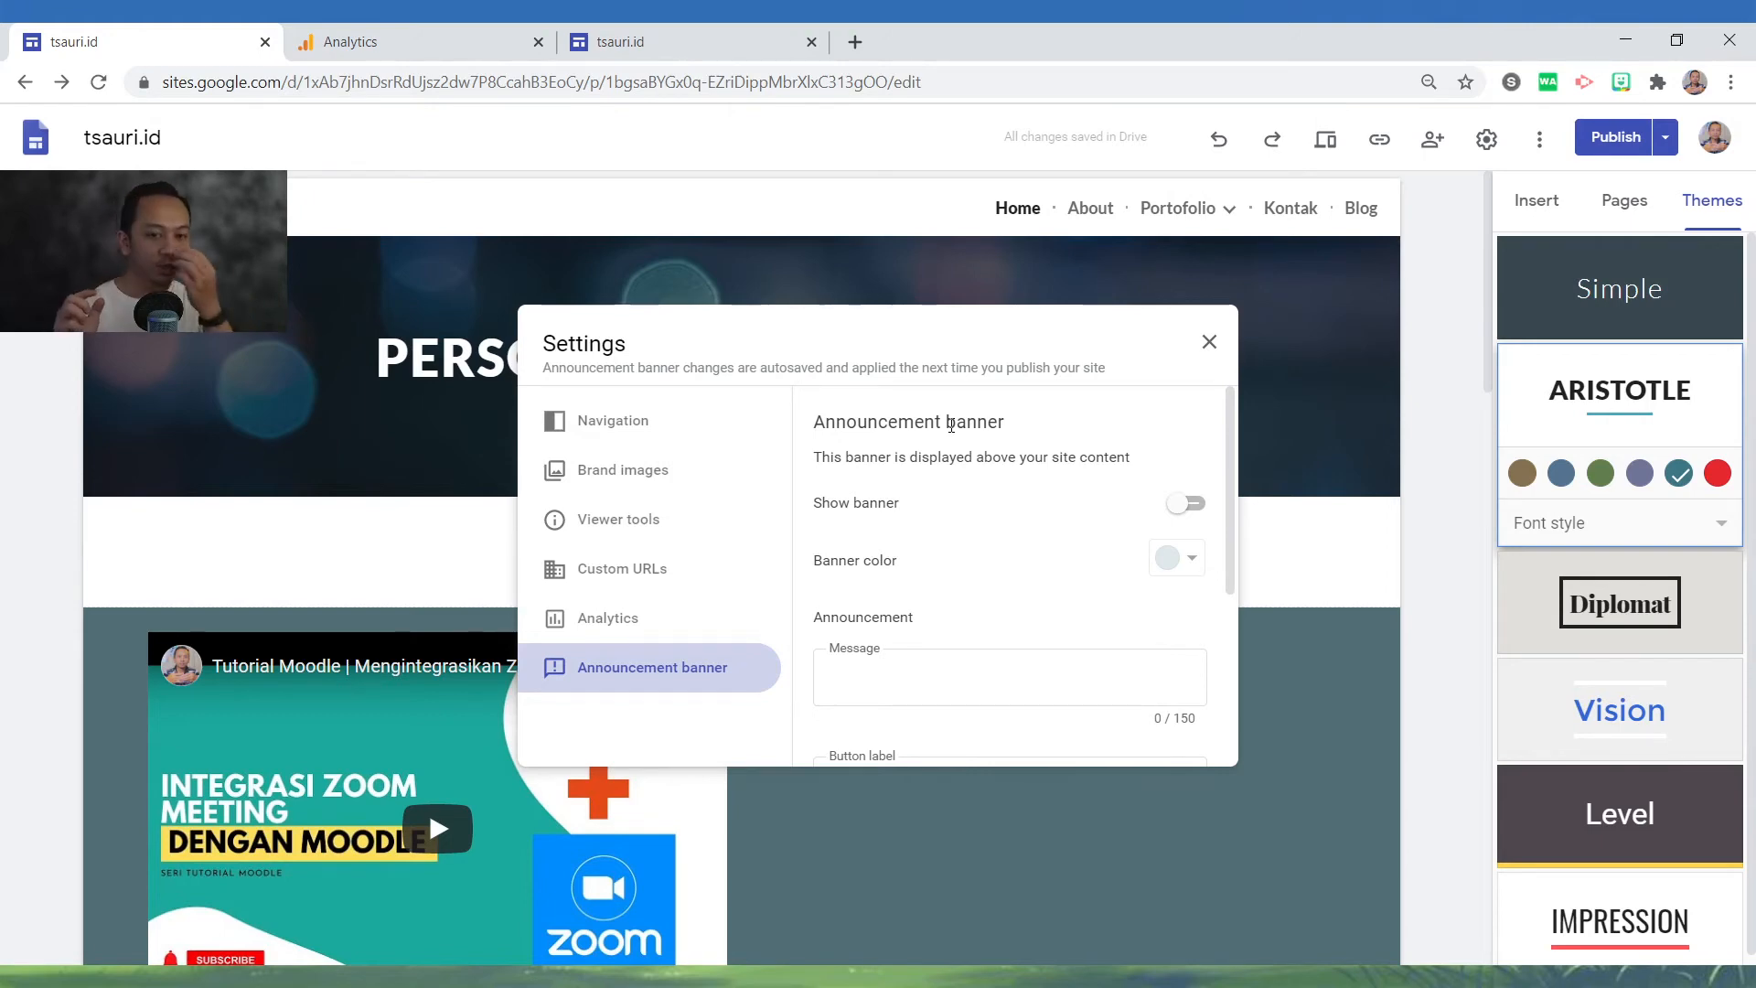
pyautogui.click(1189, 504)
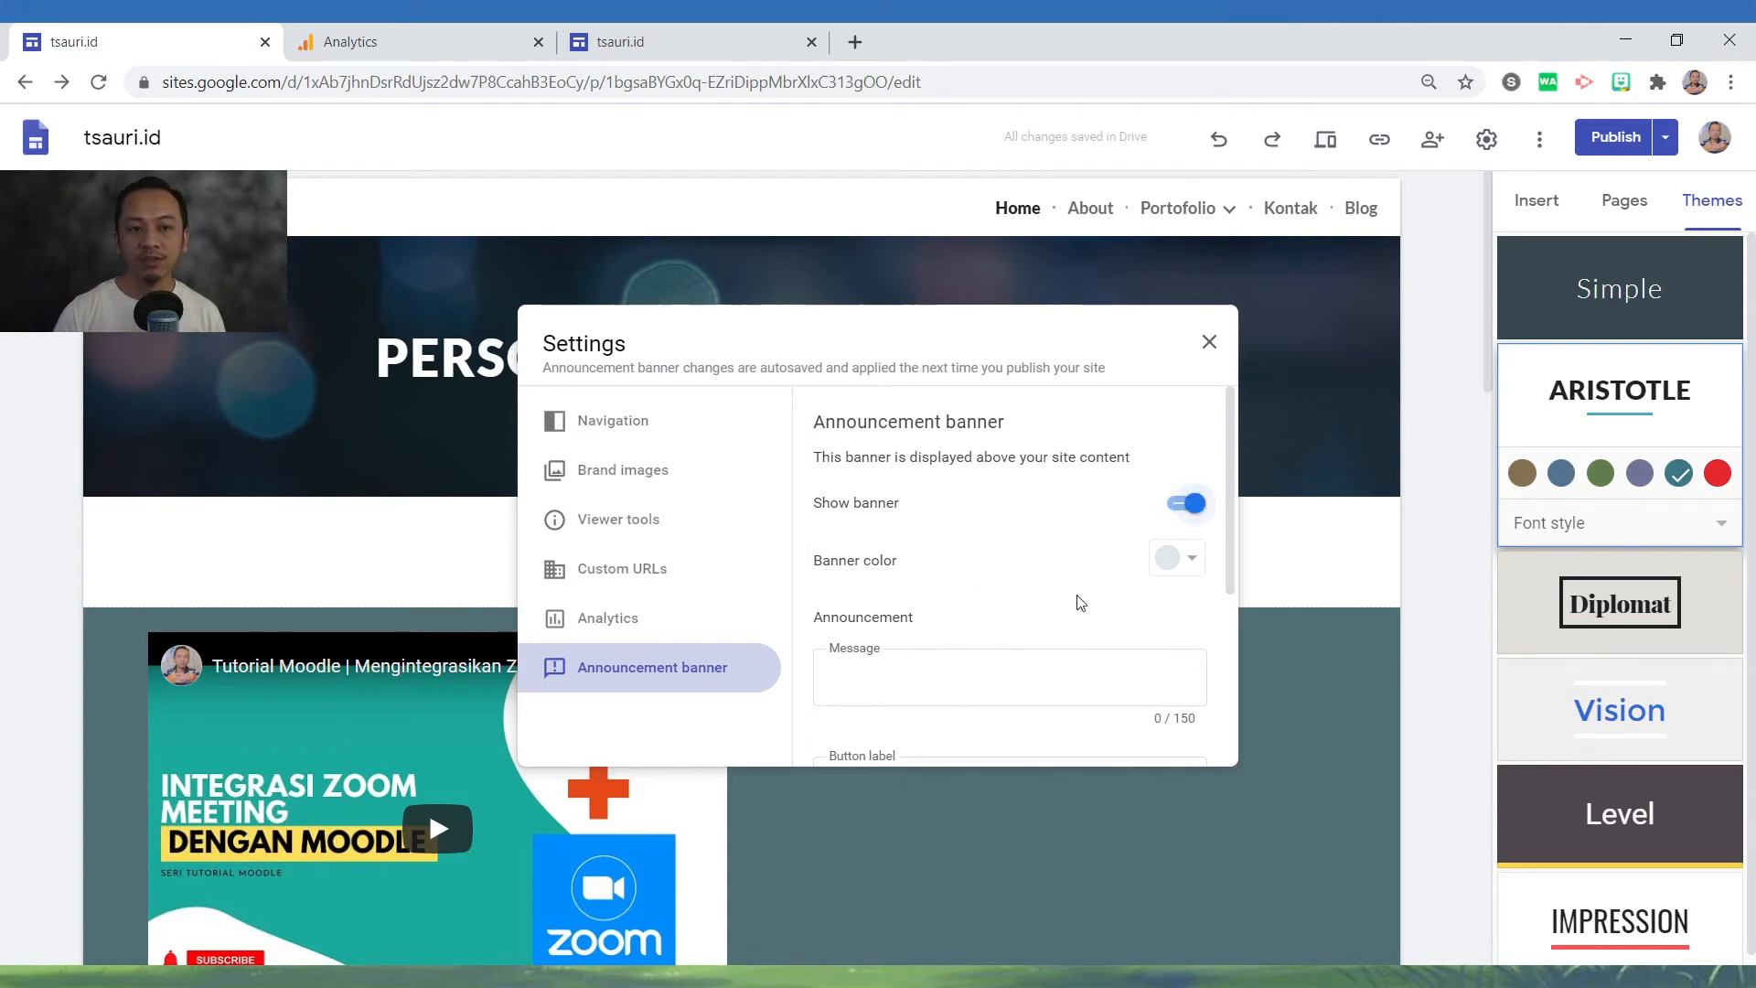
pyautogui.click(1160, 567)
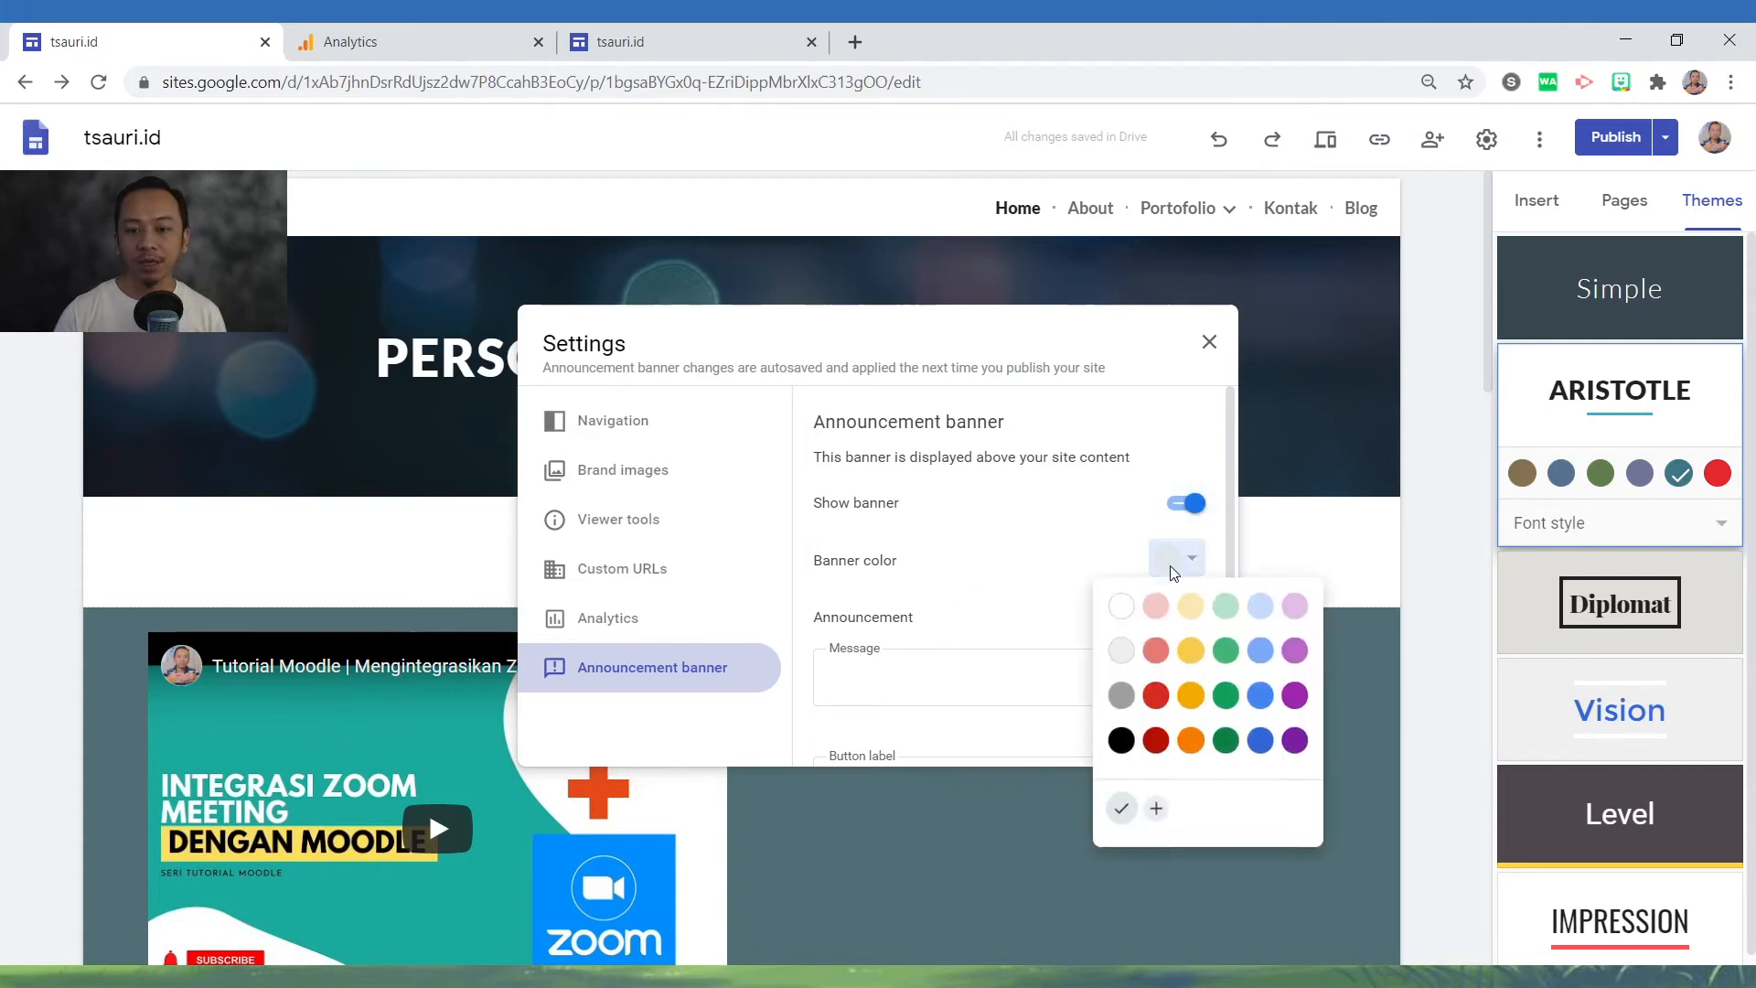
pyautogui.click(1192, 617)
# - Enter "Ini pengumuman terbaru" as the announcement banner's message
pyautogui.click(926, 667)
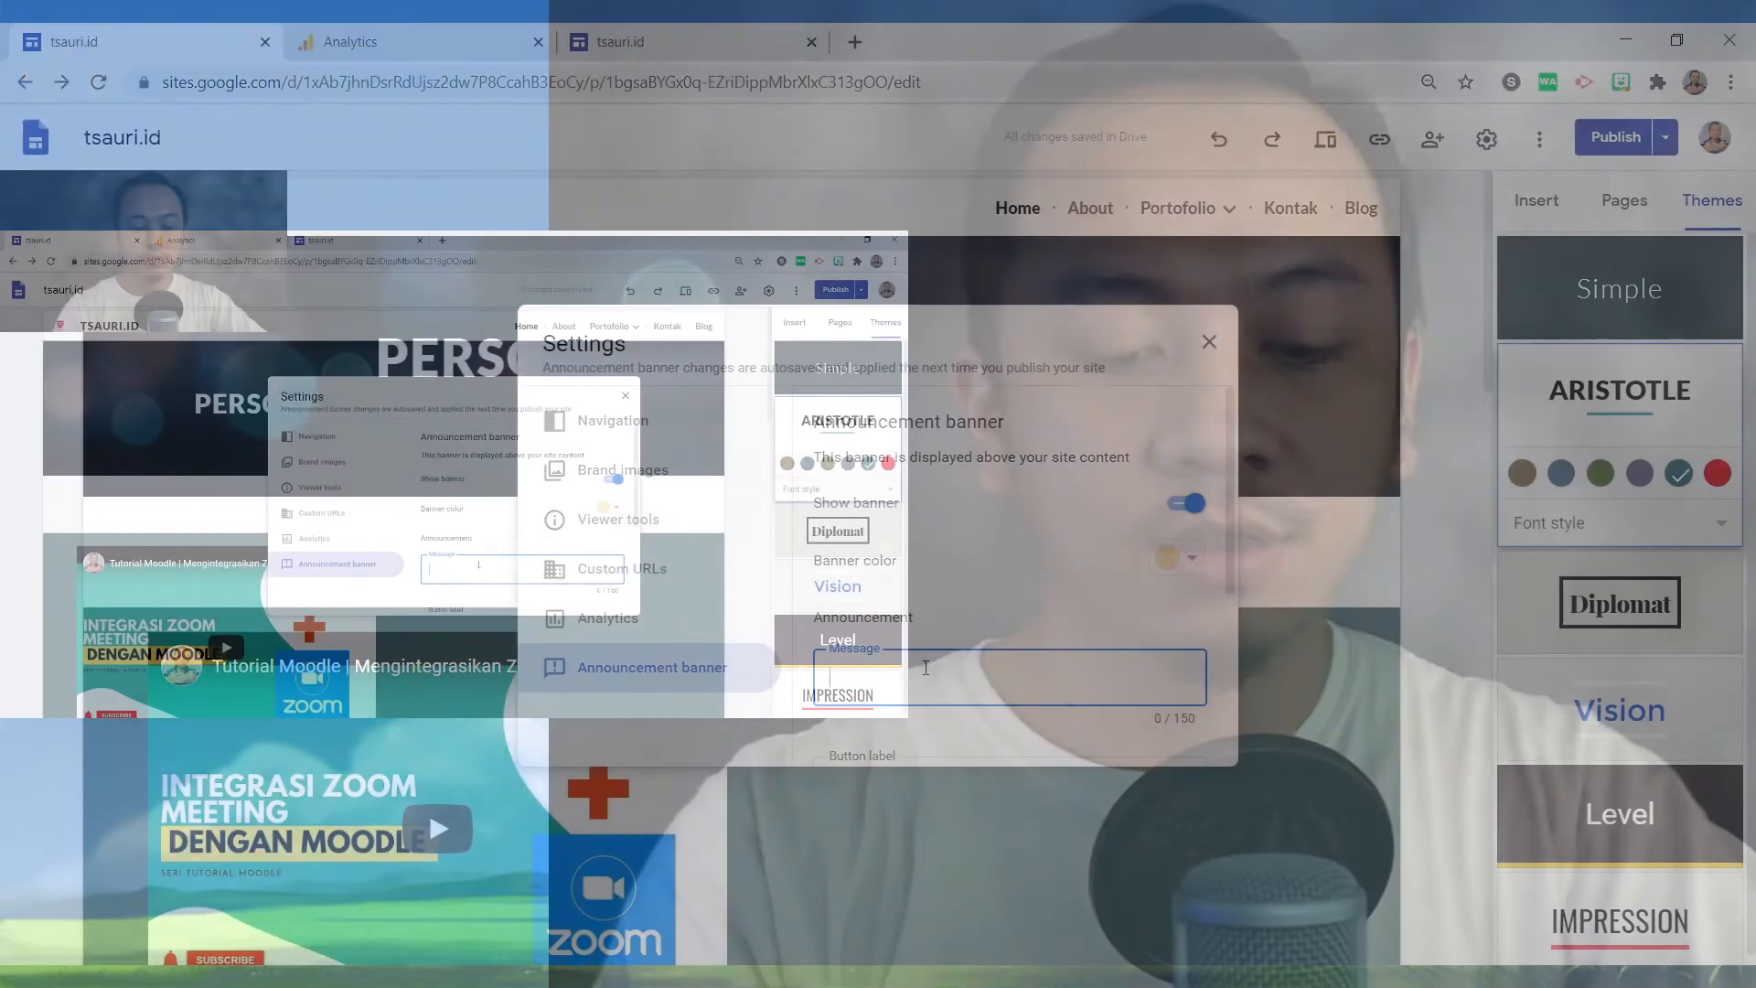
pyautogui.write('Ini ')
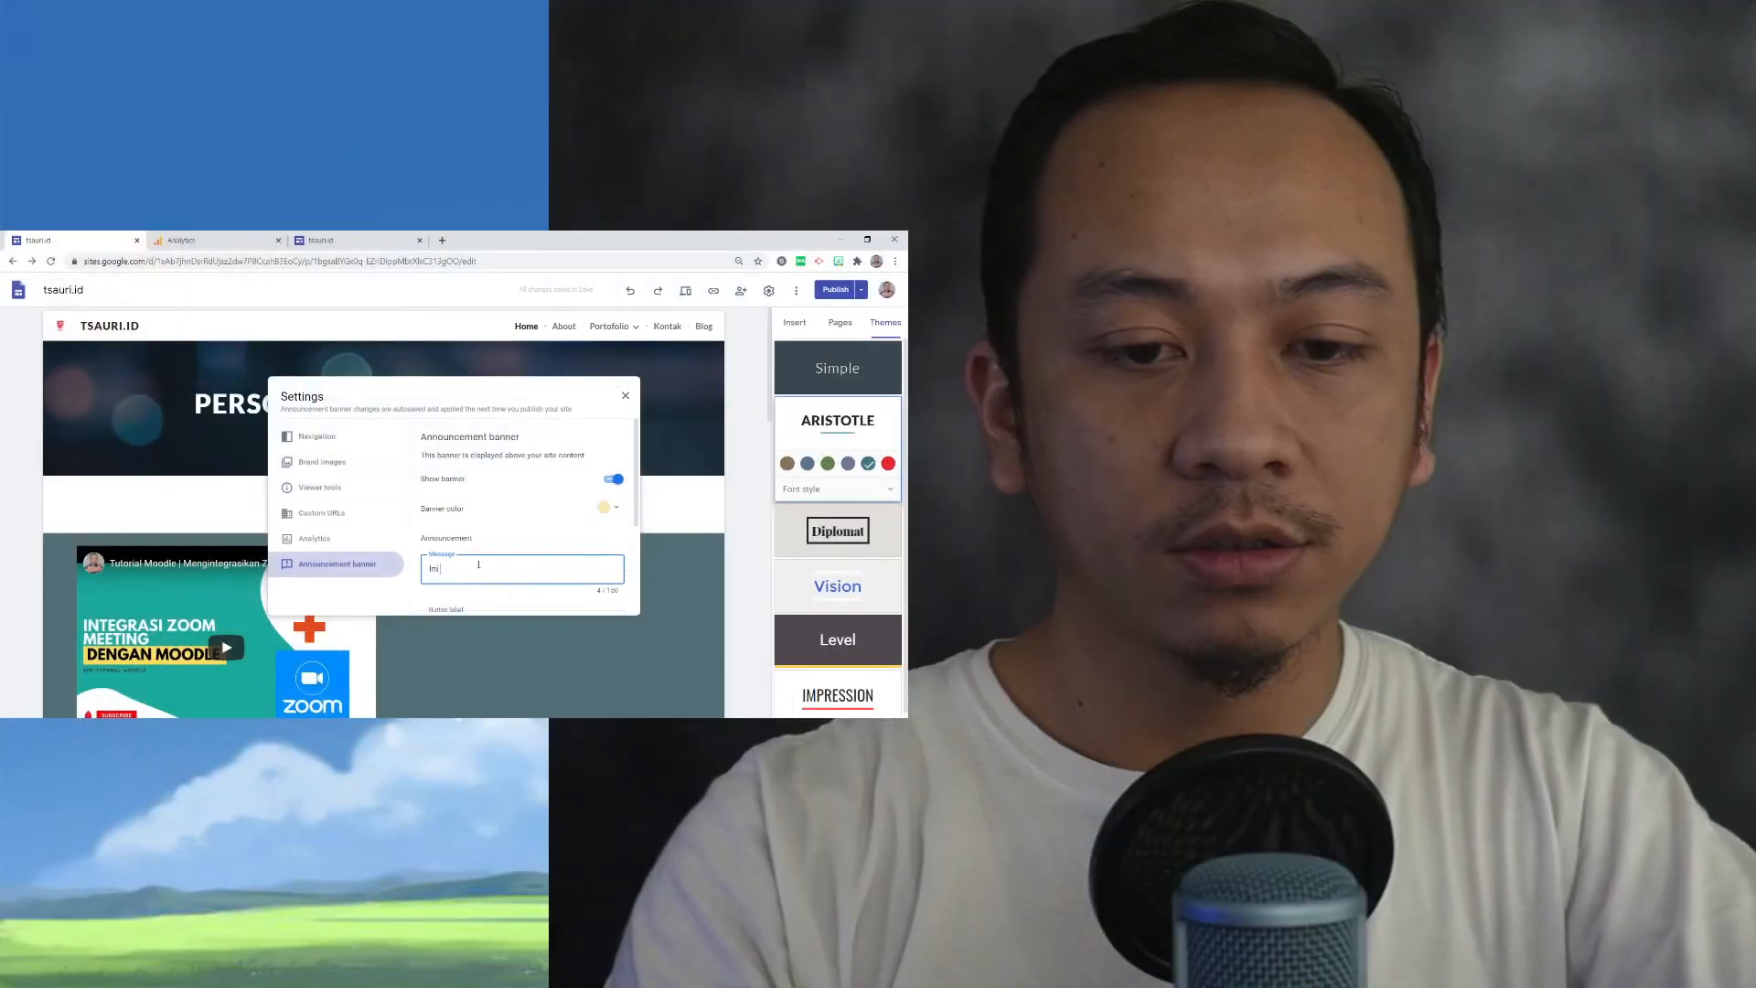
pyautogui.write('pengumuman ')
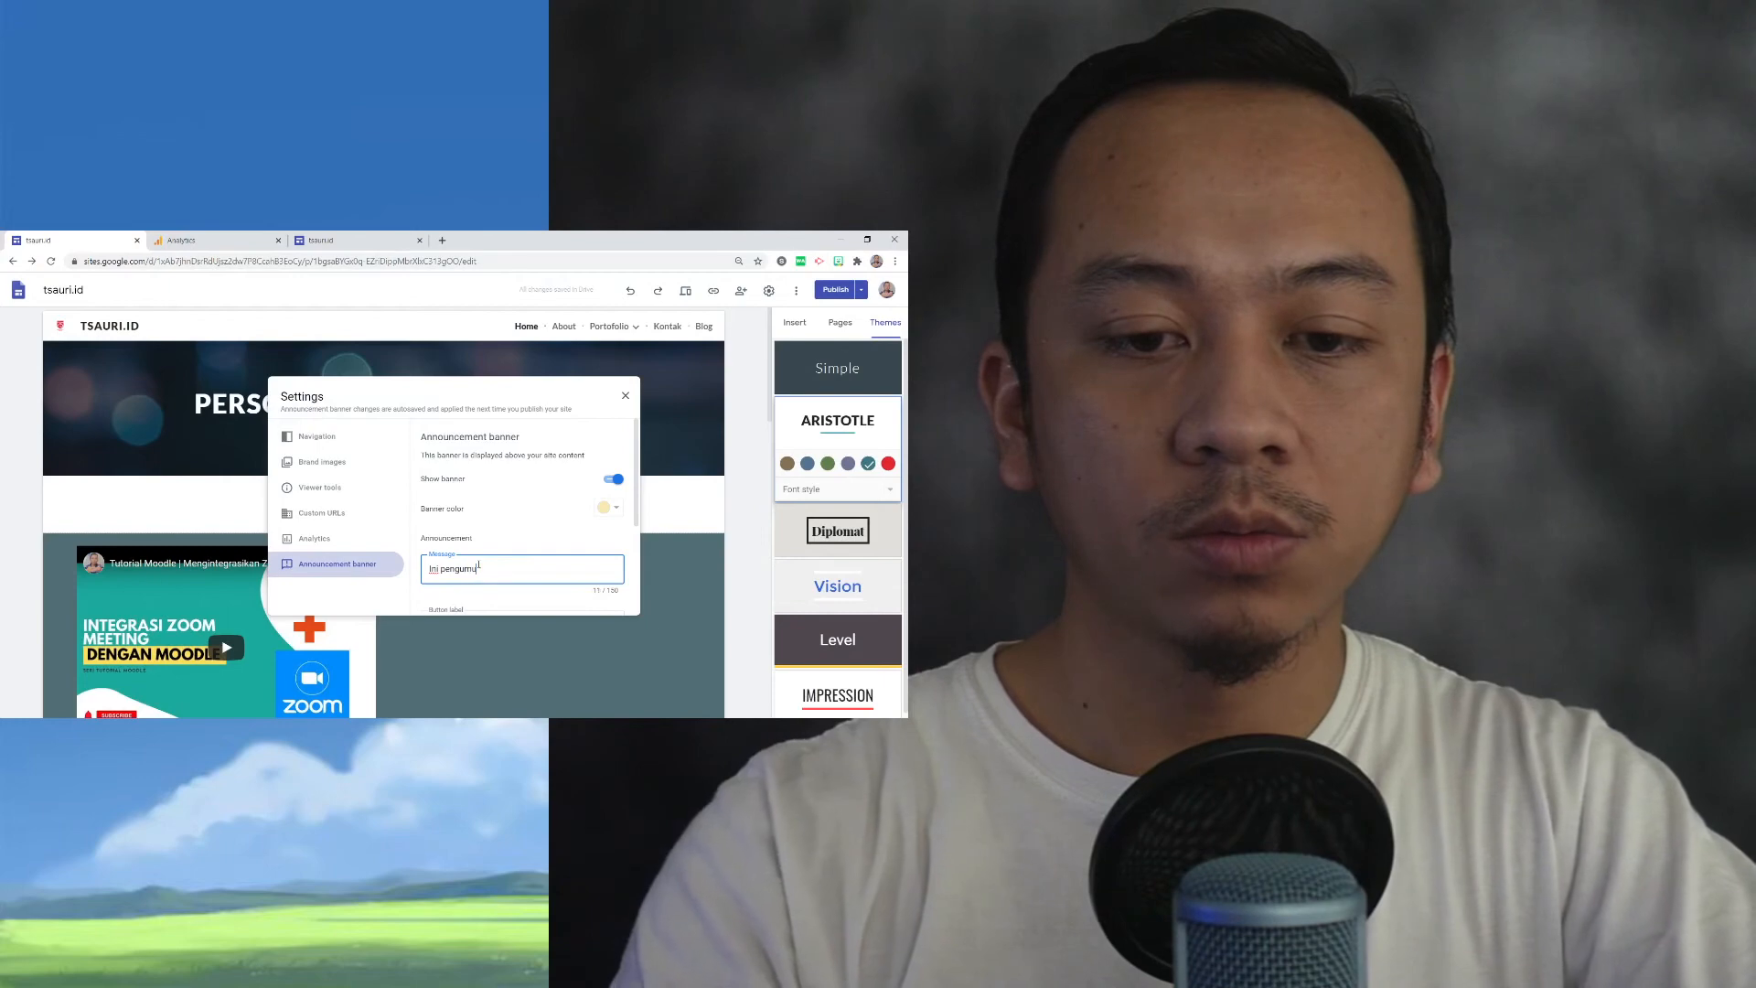
pyautogui.write('terbaru')
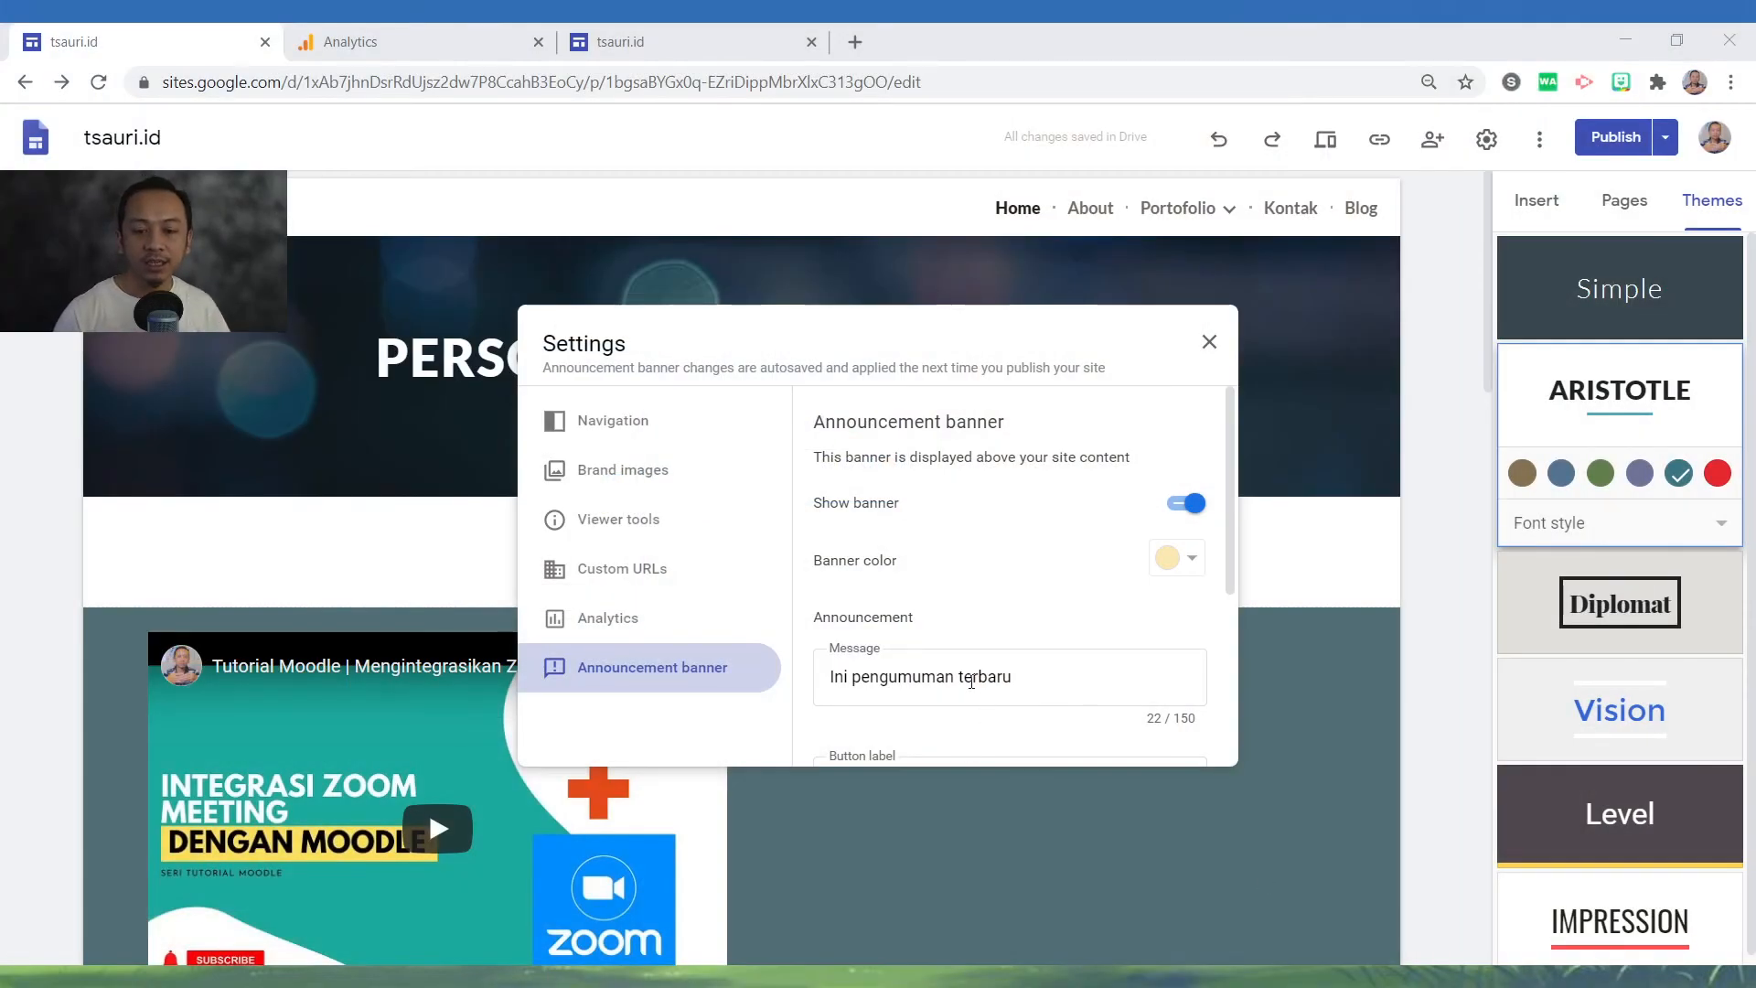
pyautogui.click(888, 618)
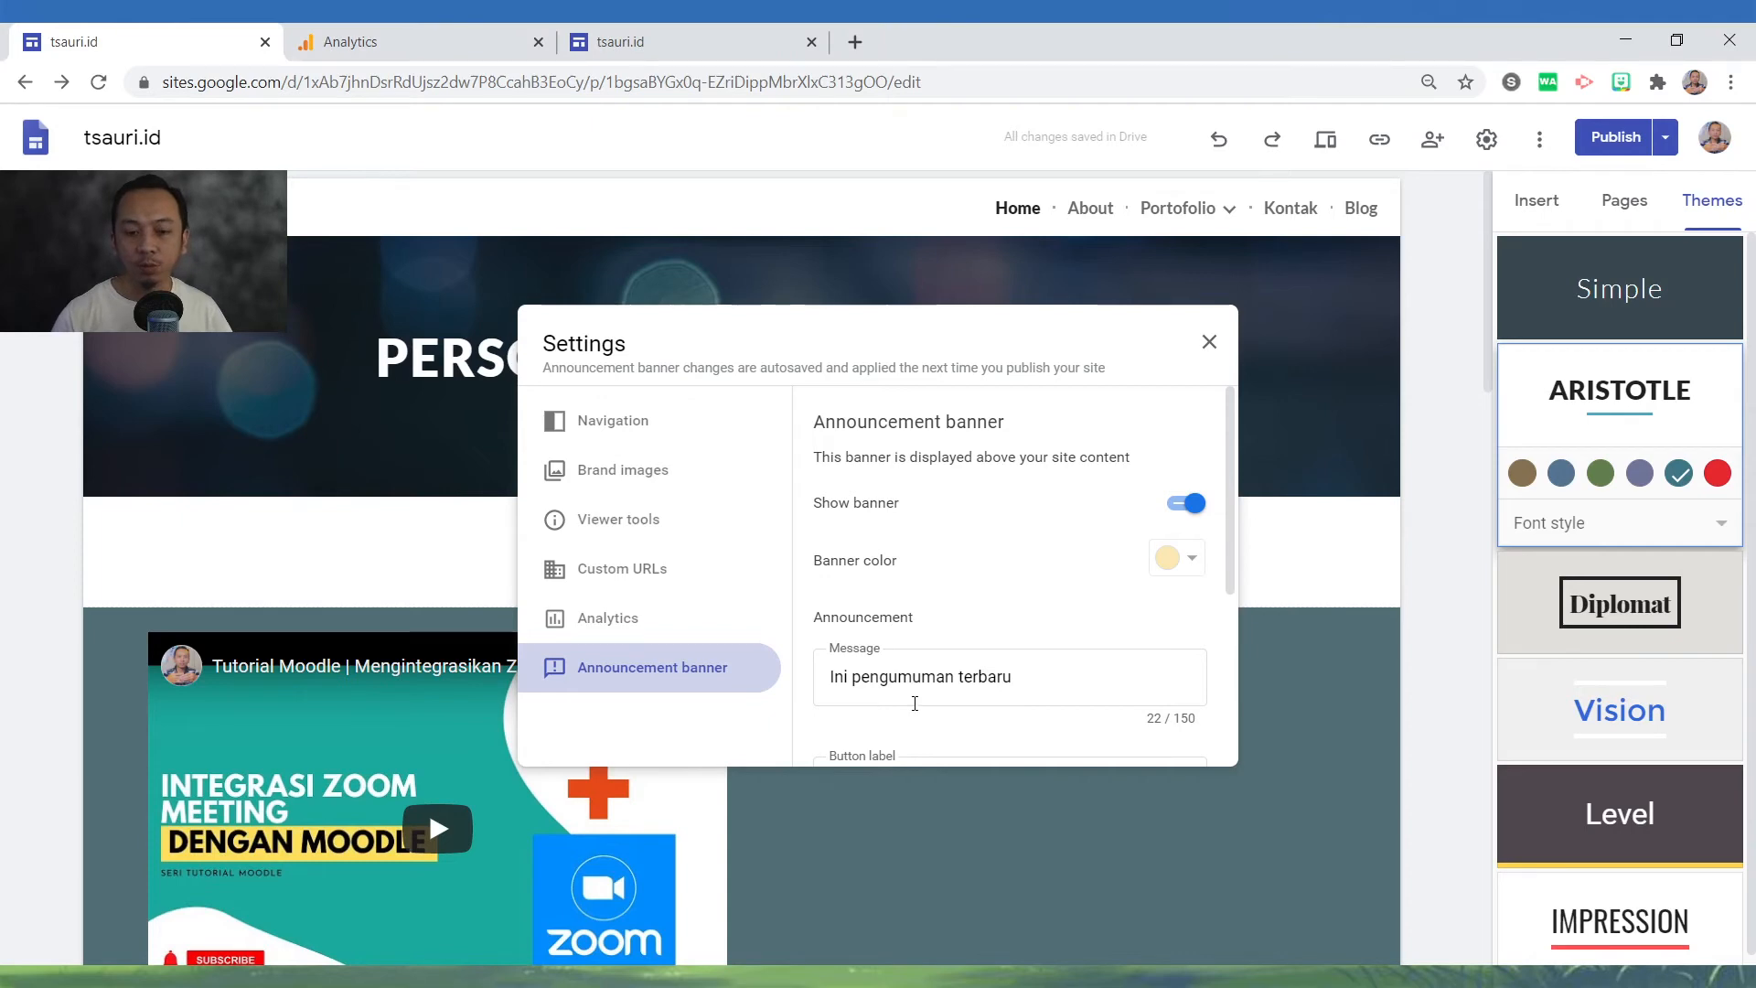
# - Label the announcement banner's button "KLIK DISINI"
pyautogui.scroll(-3, 905, 640)
pyautogui.click(889, 447)
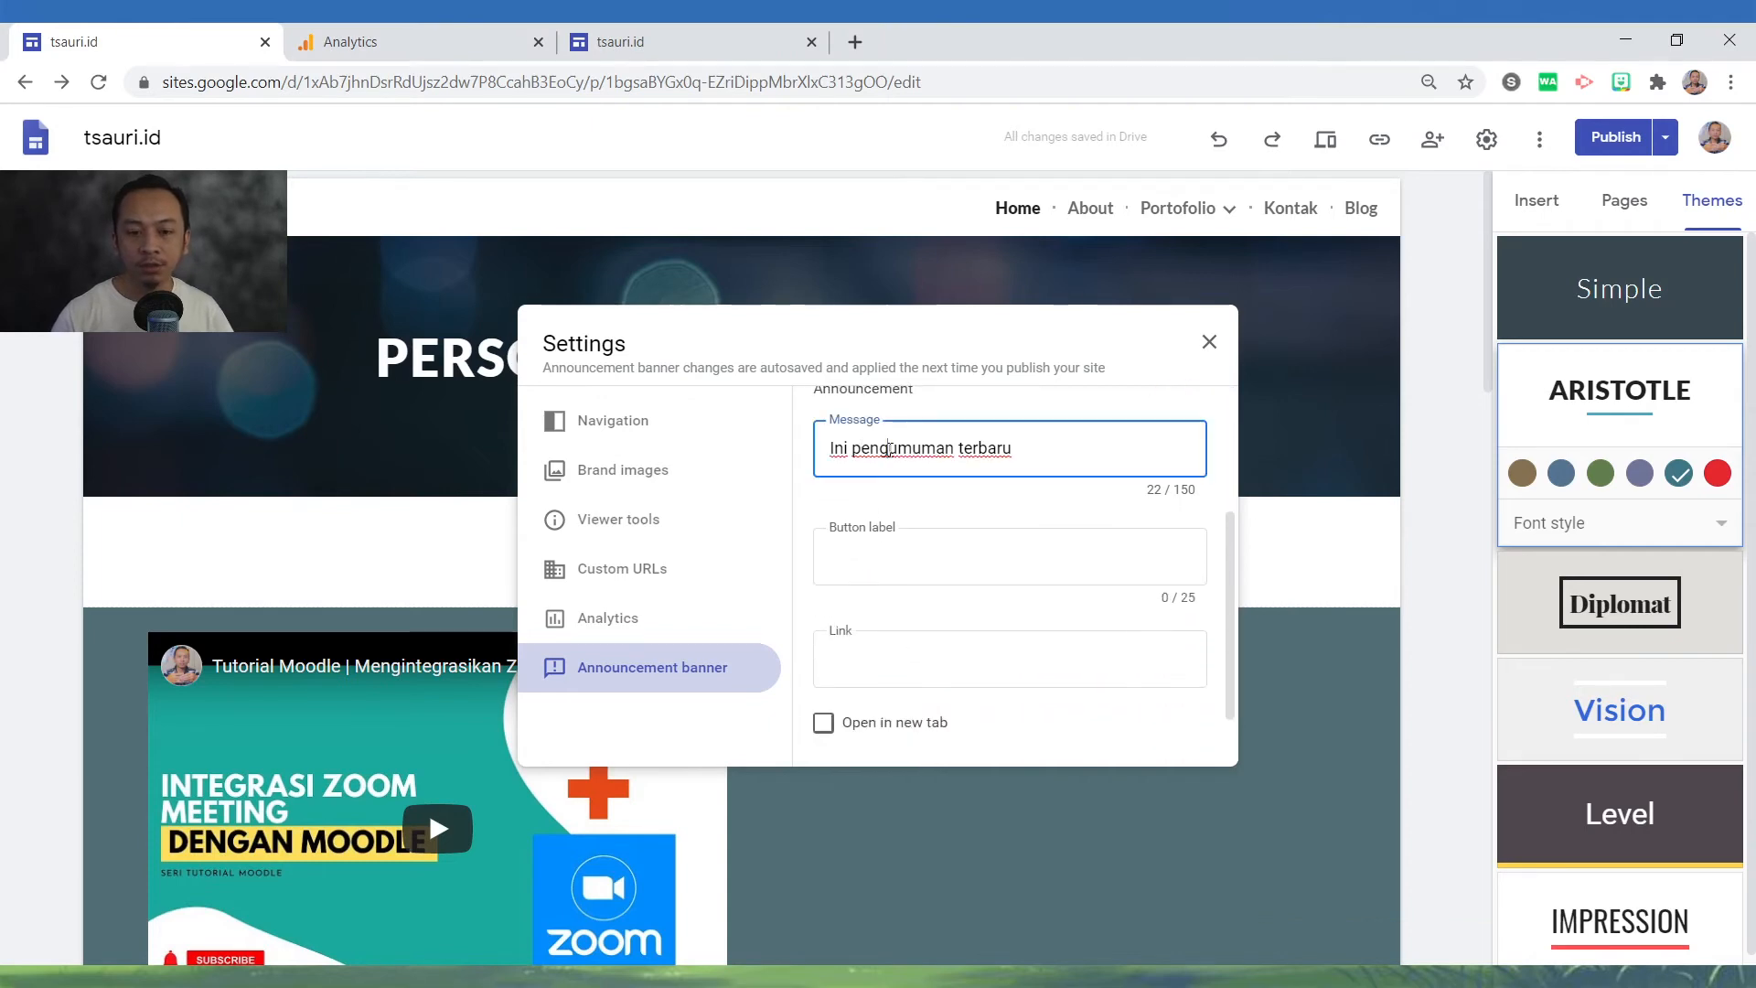
pyautogui.click(930, 559)
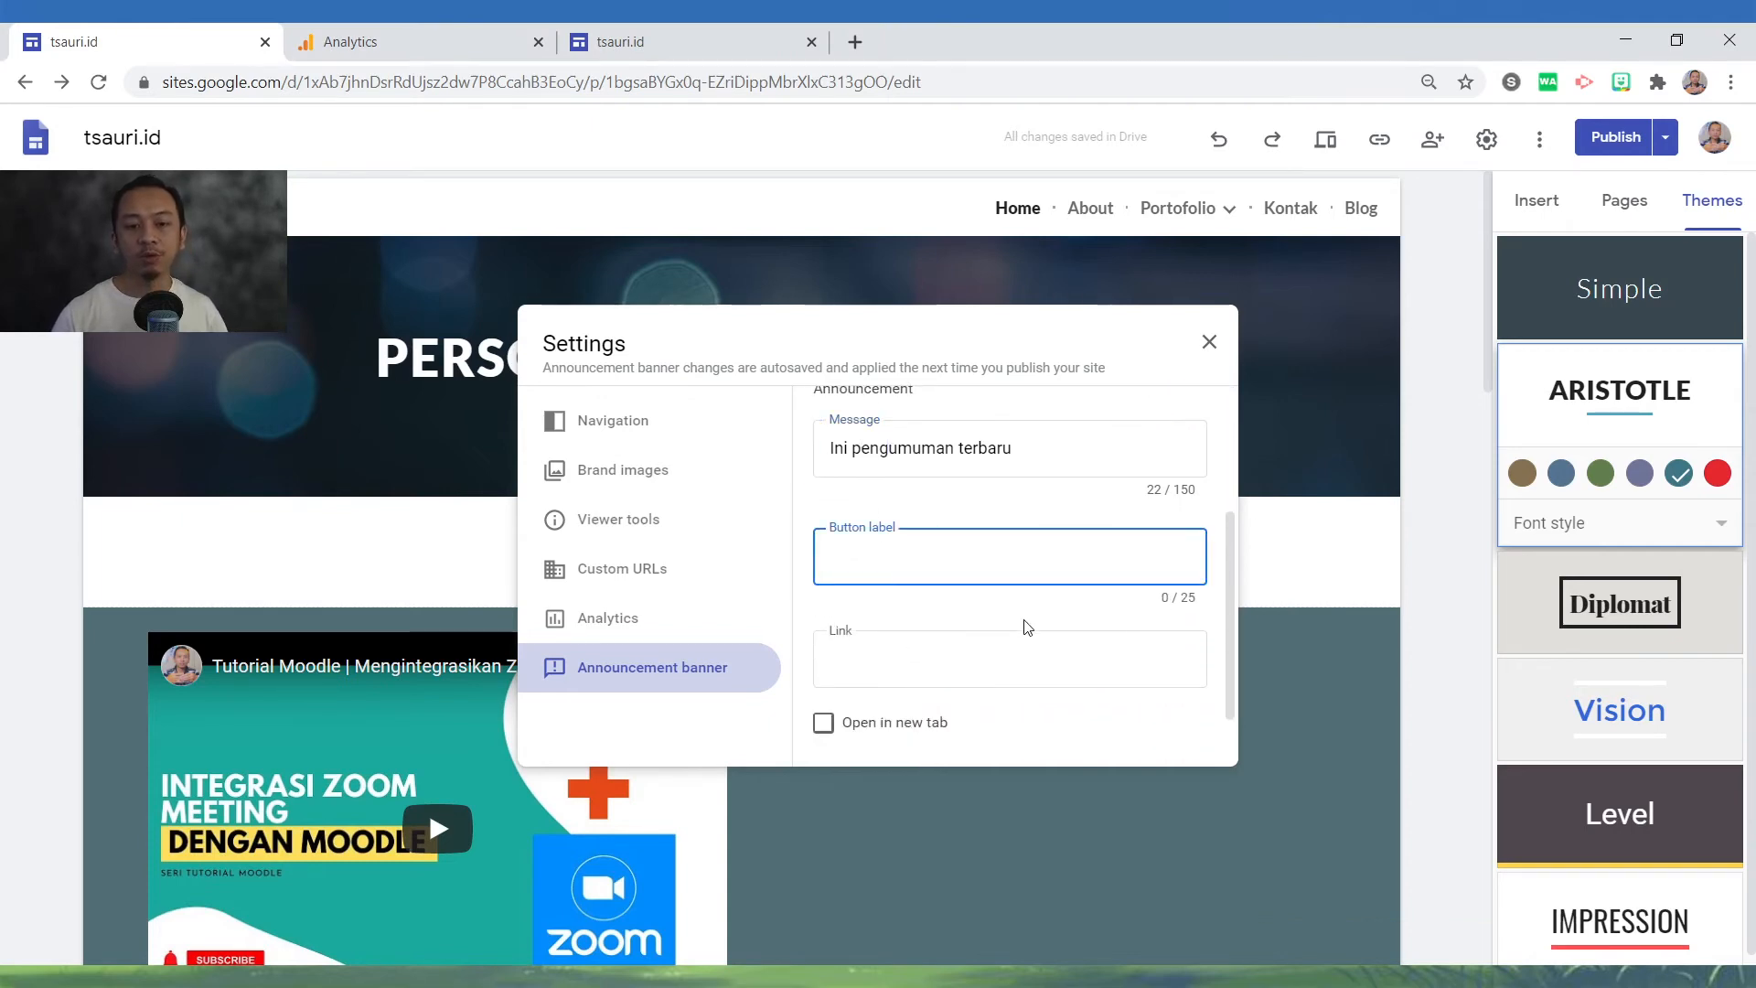
pyautogui.write('Klik')
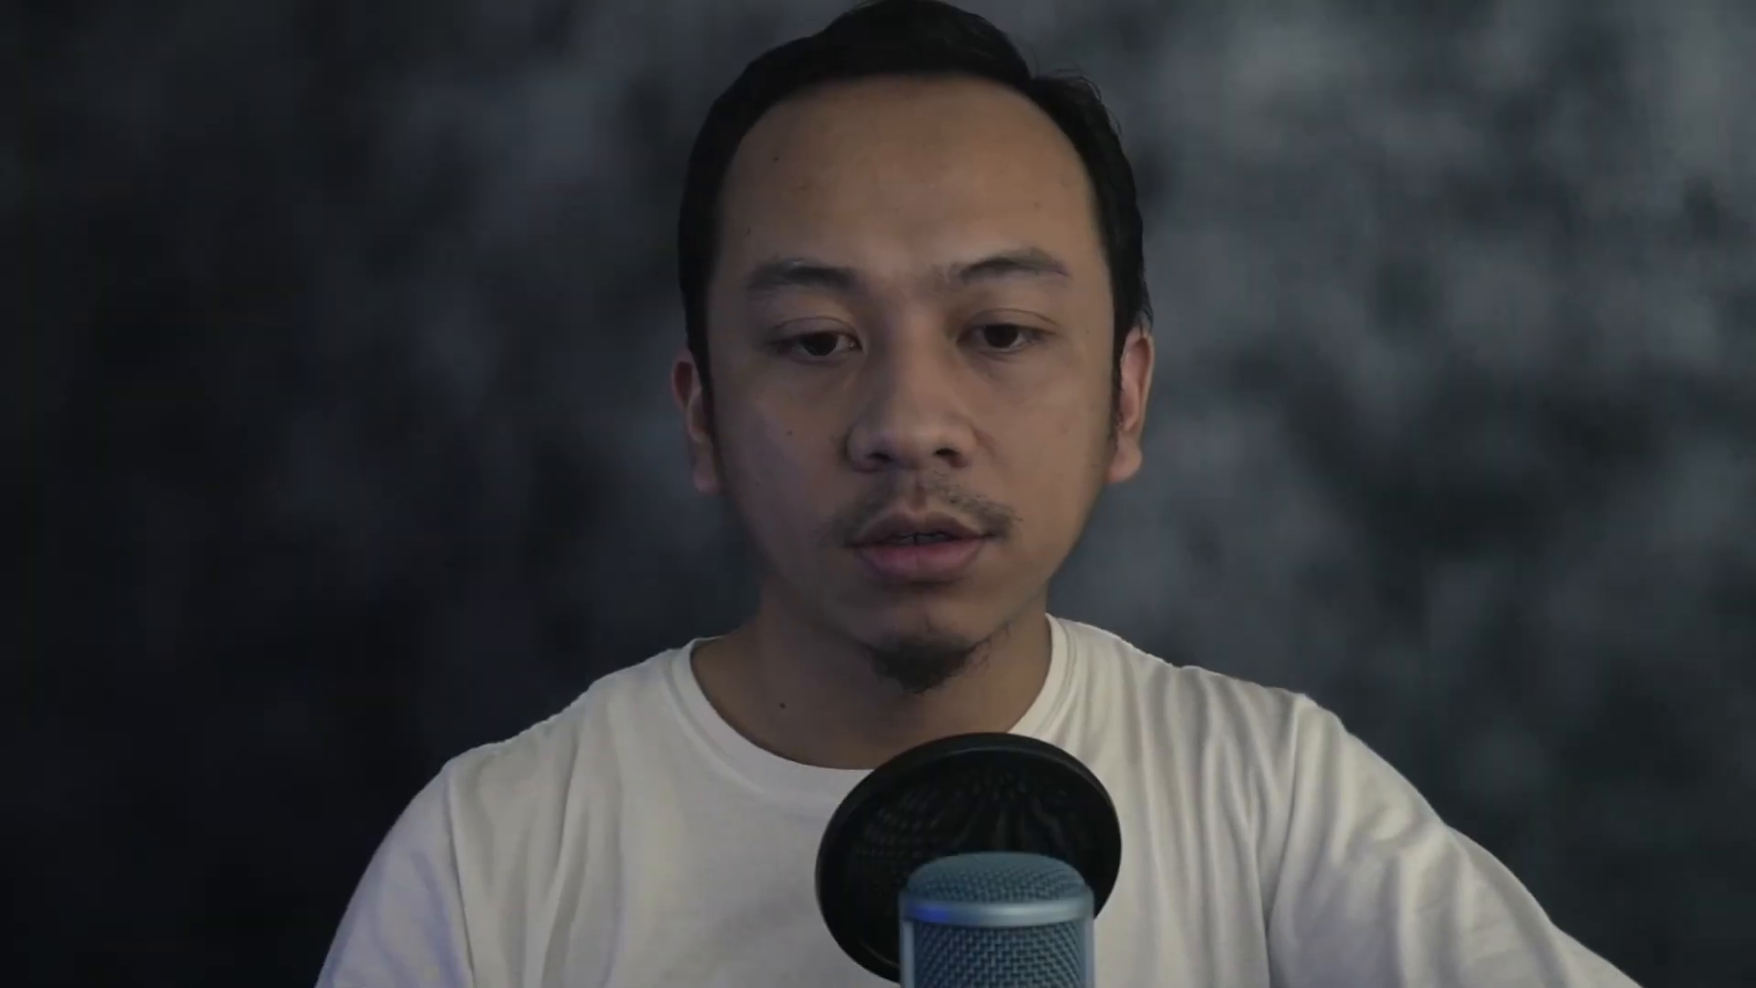
pyautogui.write('DI')
pyautogui.write('SINI')
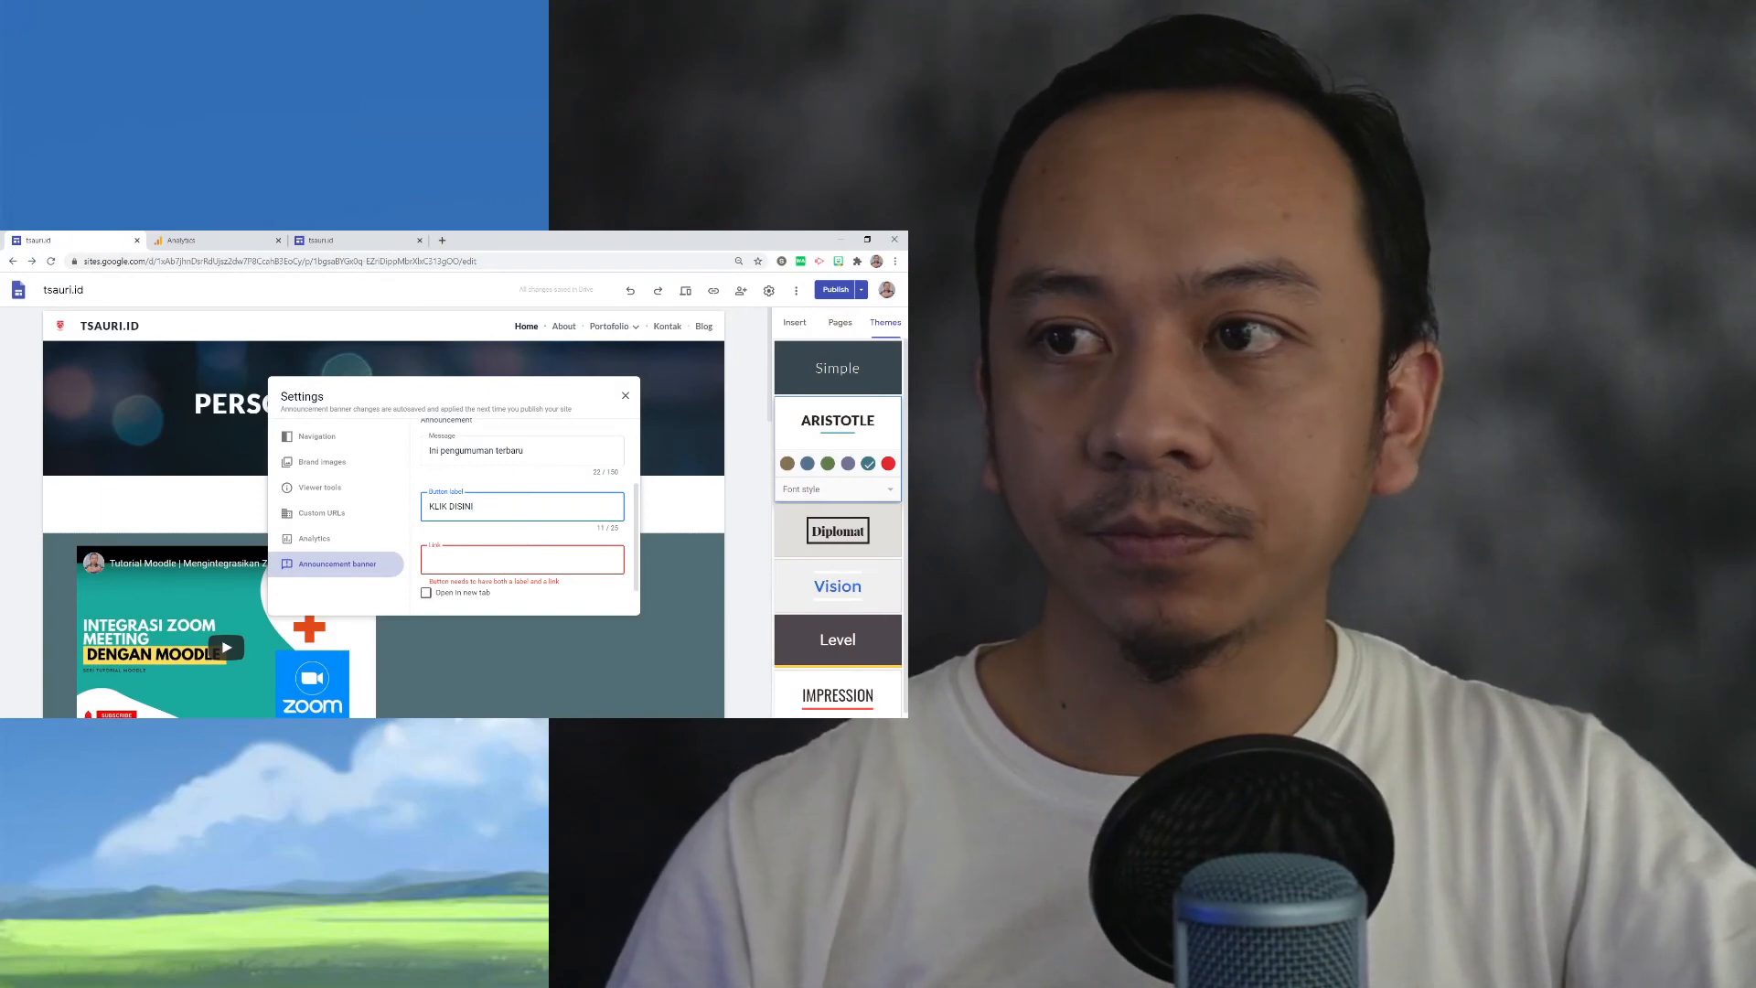
pyautogui.hotkey('alt', 'Tab')
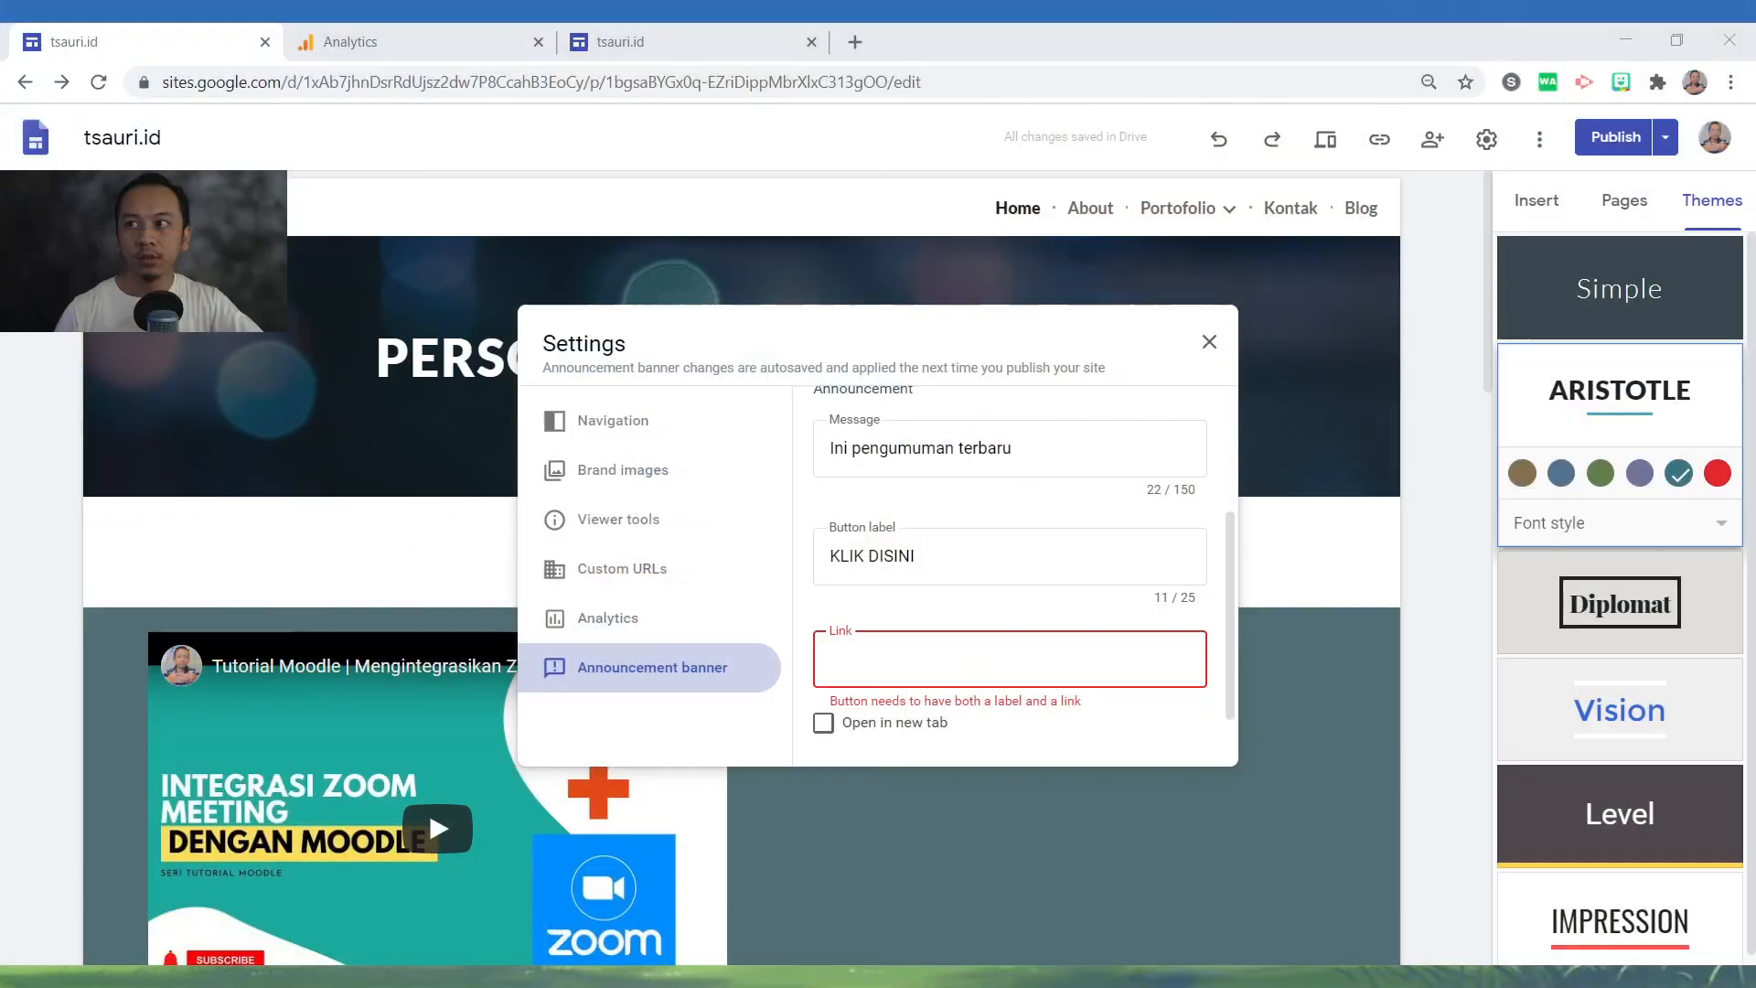
# - Link the announcement banner's button to the site's About page
pyautogui.click(857, 657)
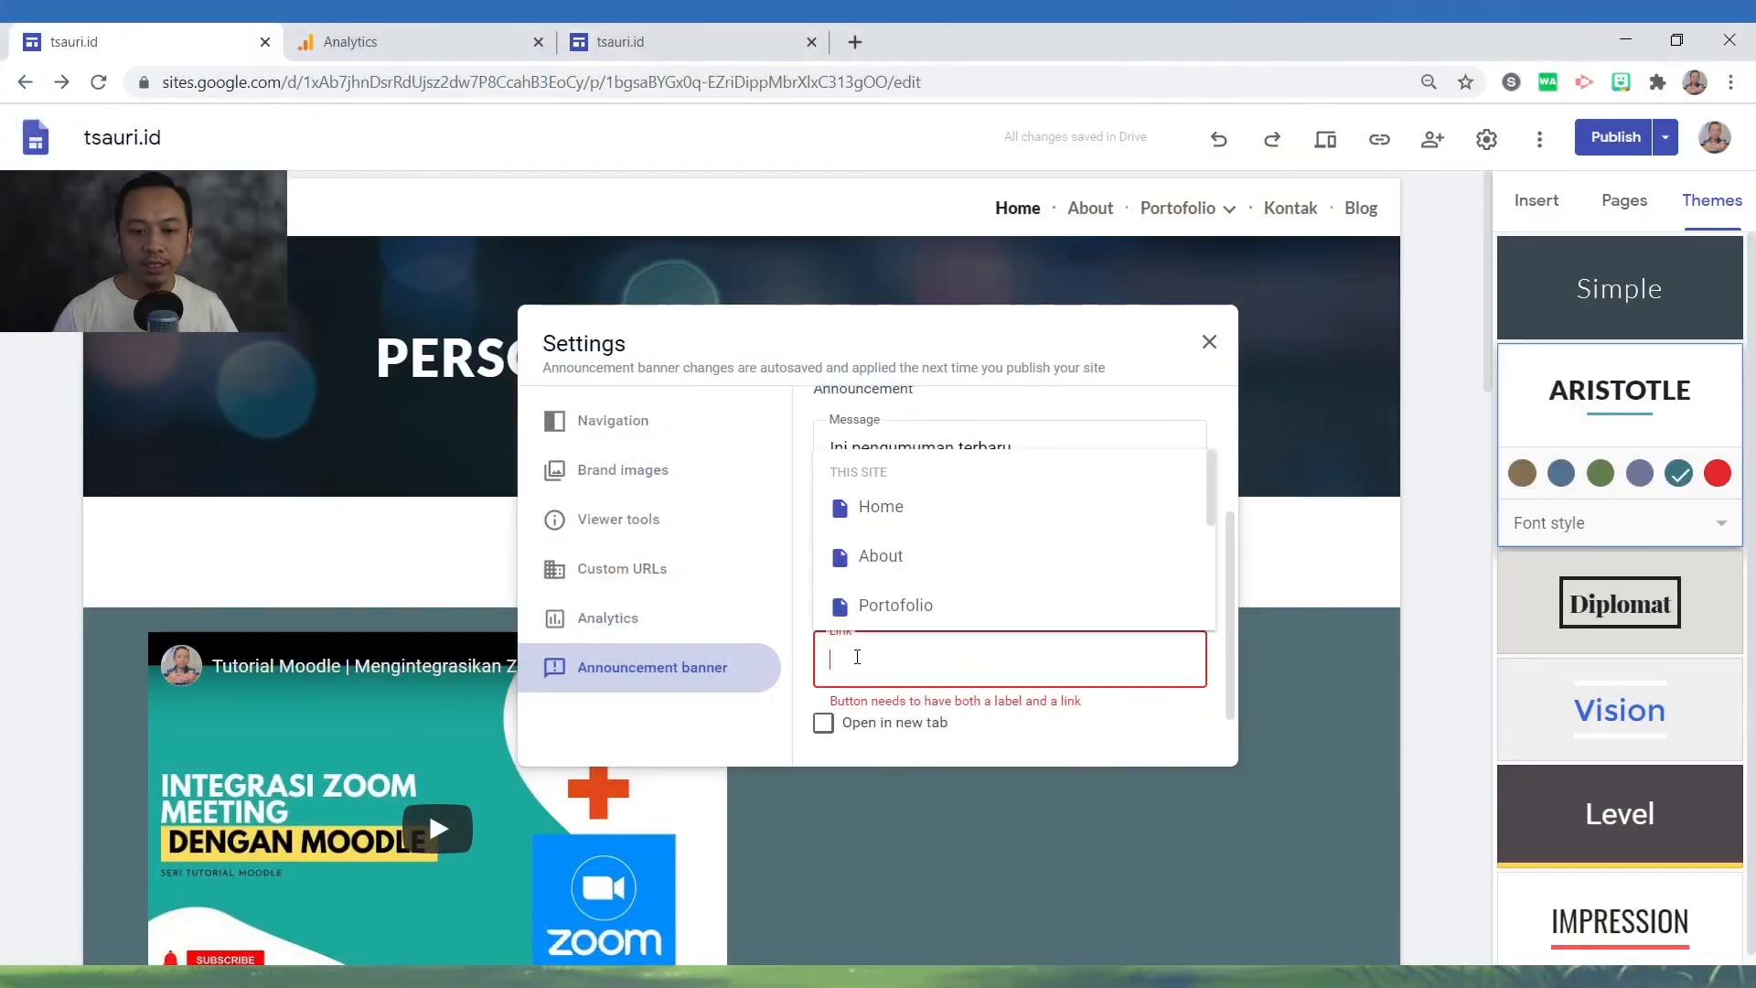
pyautogui.scroll(-2, 948, 590)
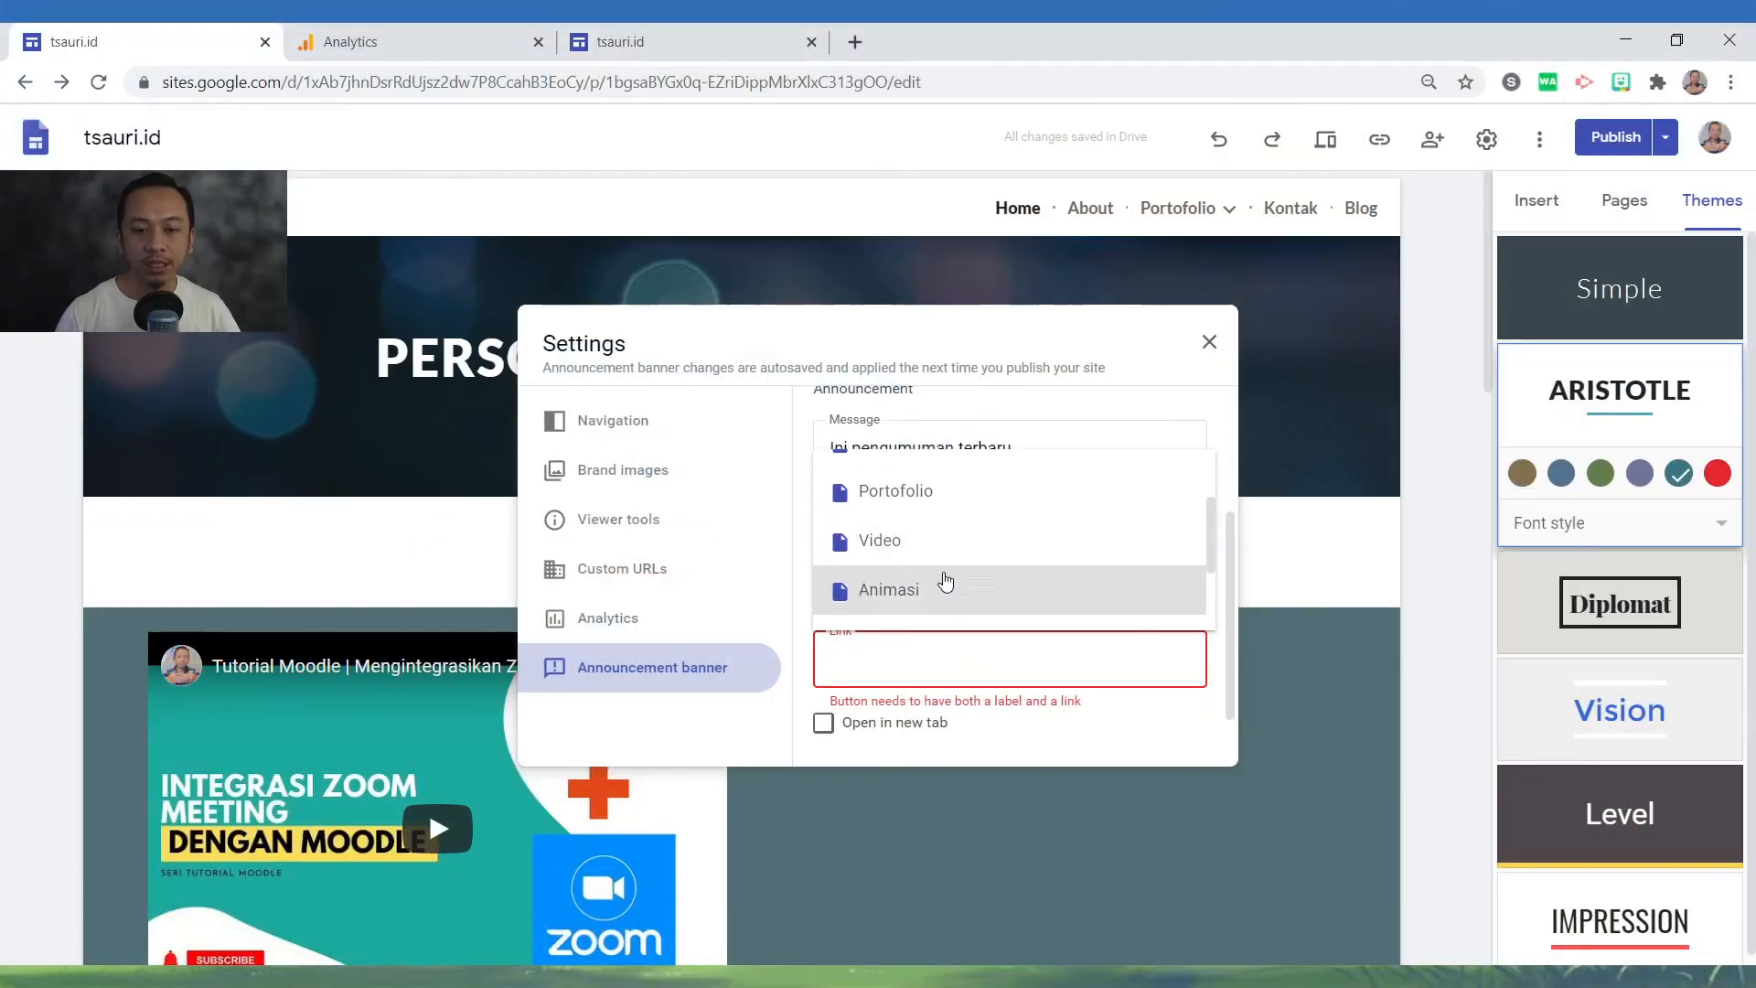
pyautogui.scroll(1, 947, 608)
pyautogui.scroll(2, 947, 614)
pyautogui.click(933, 553)
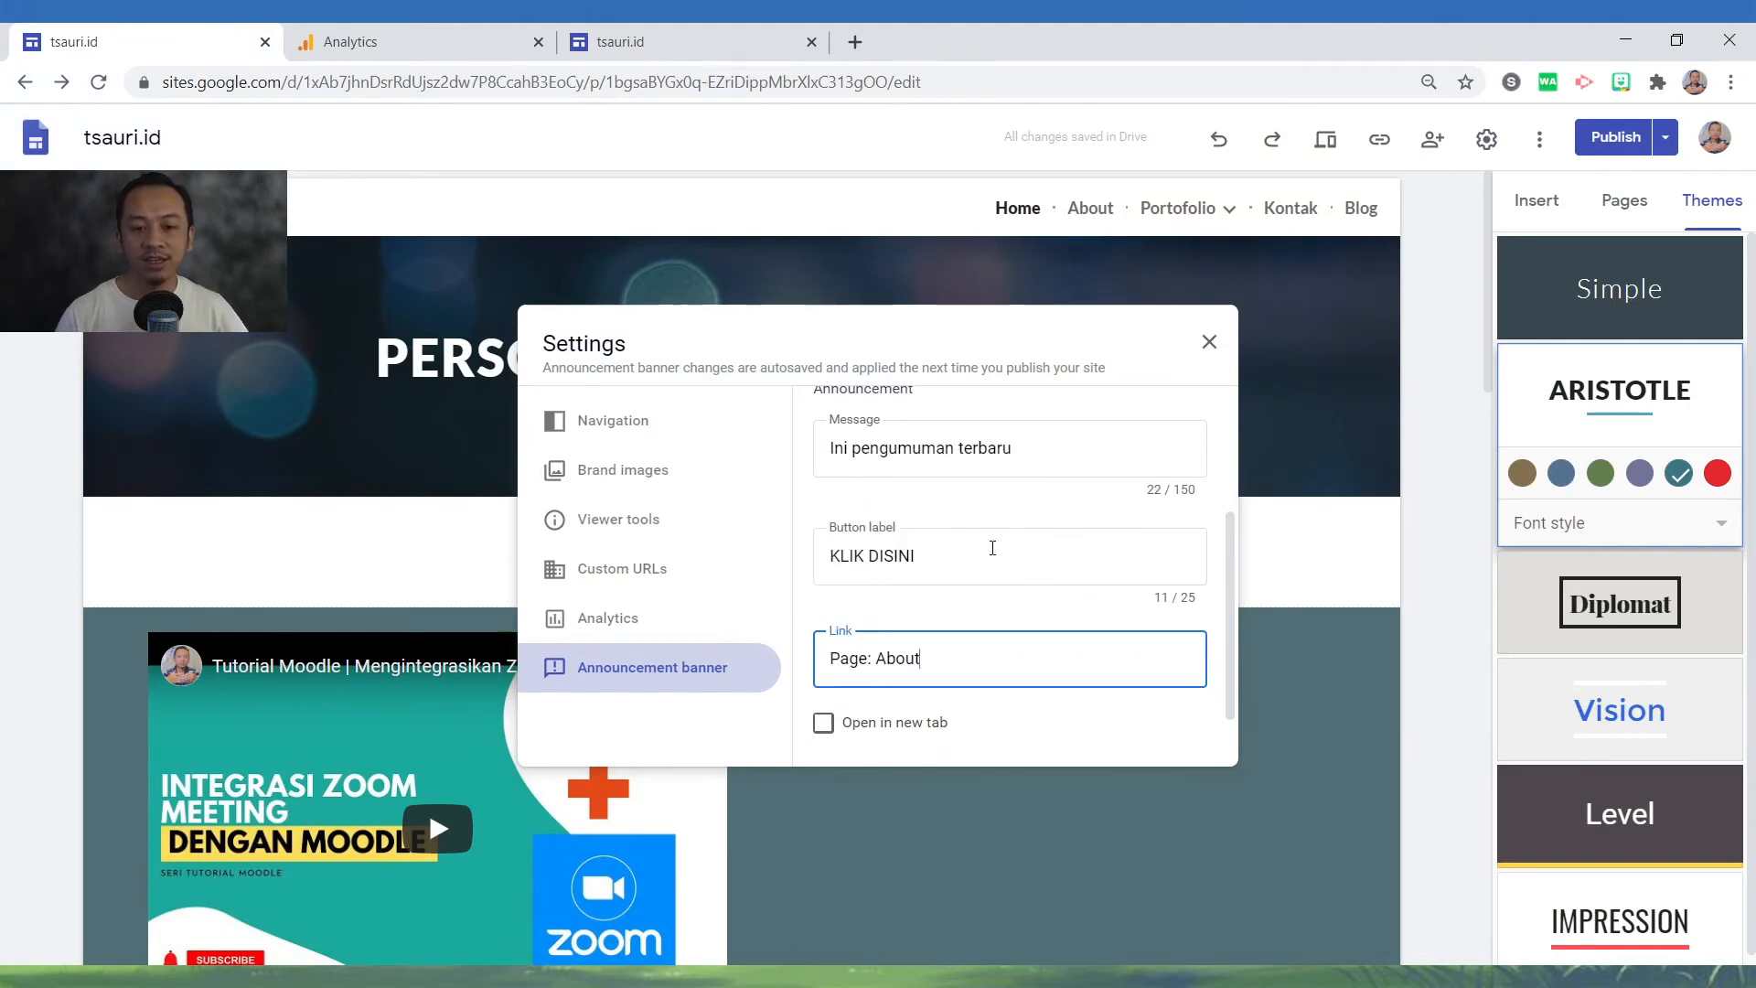
# - Look over the announcement banner's link and visibility options, and close the settings to view the banner on the page
pyautogui.scroll(3, 1006, 549)
pyautogui.scroll(-4, 1006, 548)
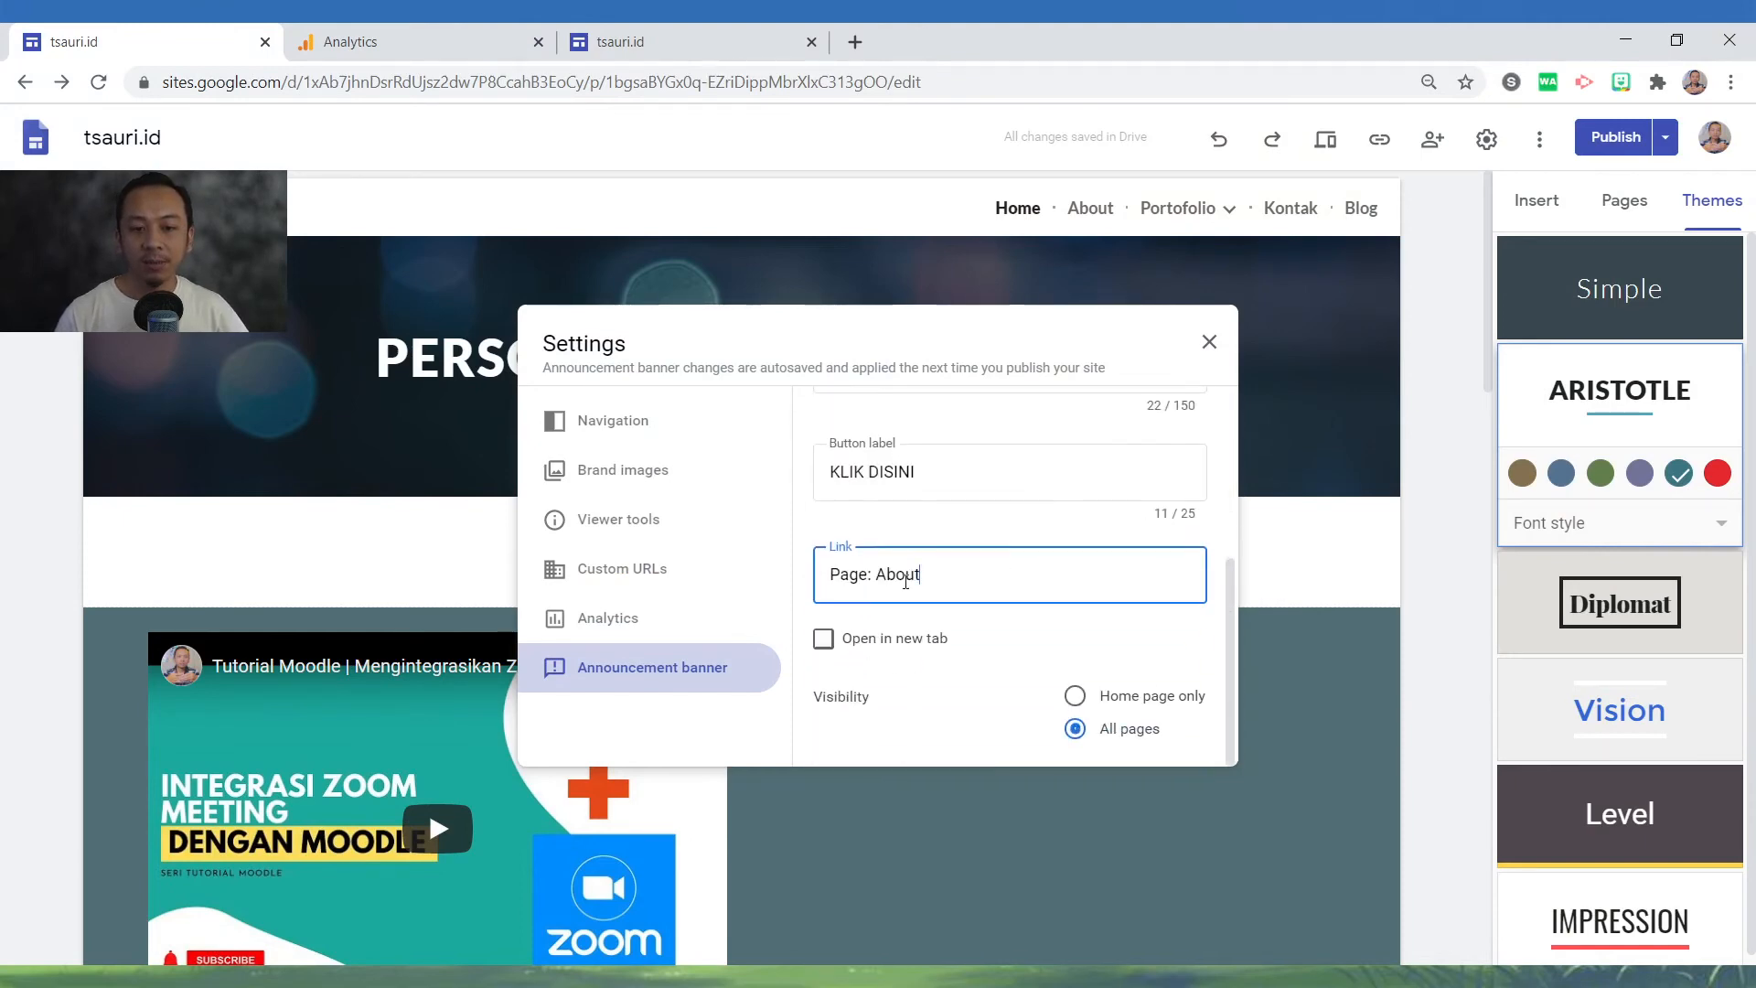
pyautogui.click(640, 616)
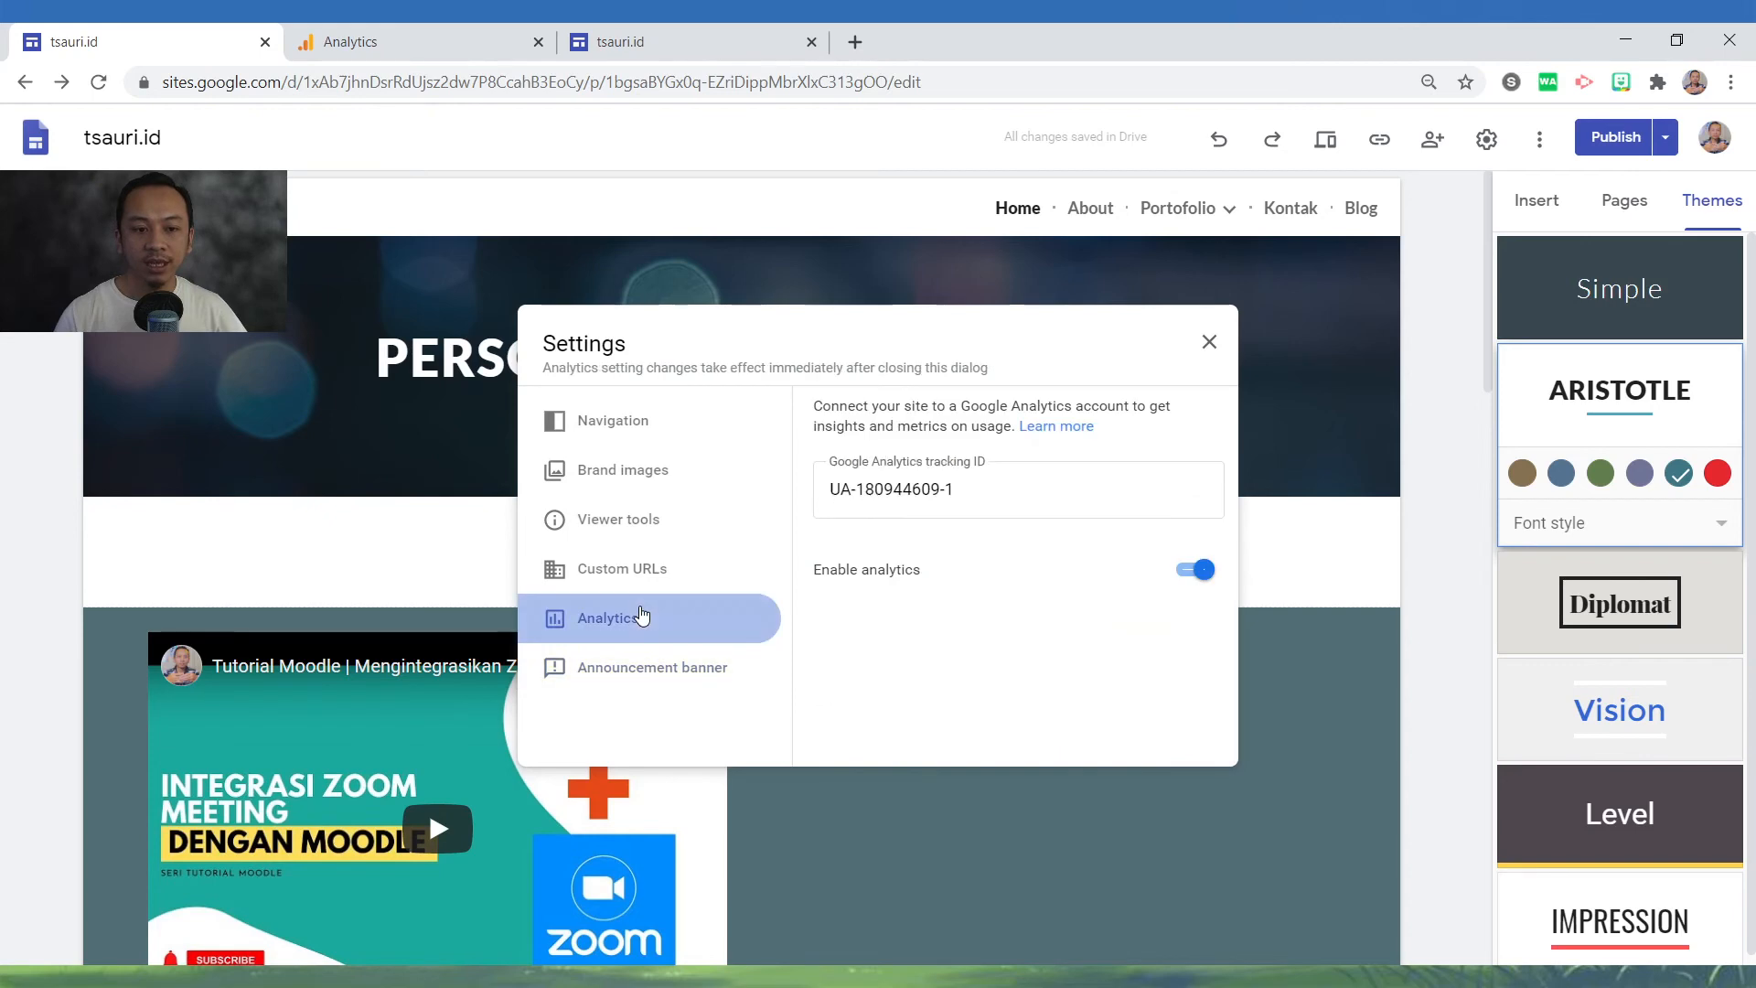
pyautogui.click(655, 675)
pyautogui.scroll(4, 1052, 595)
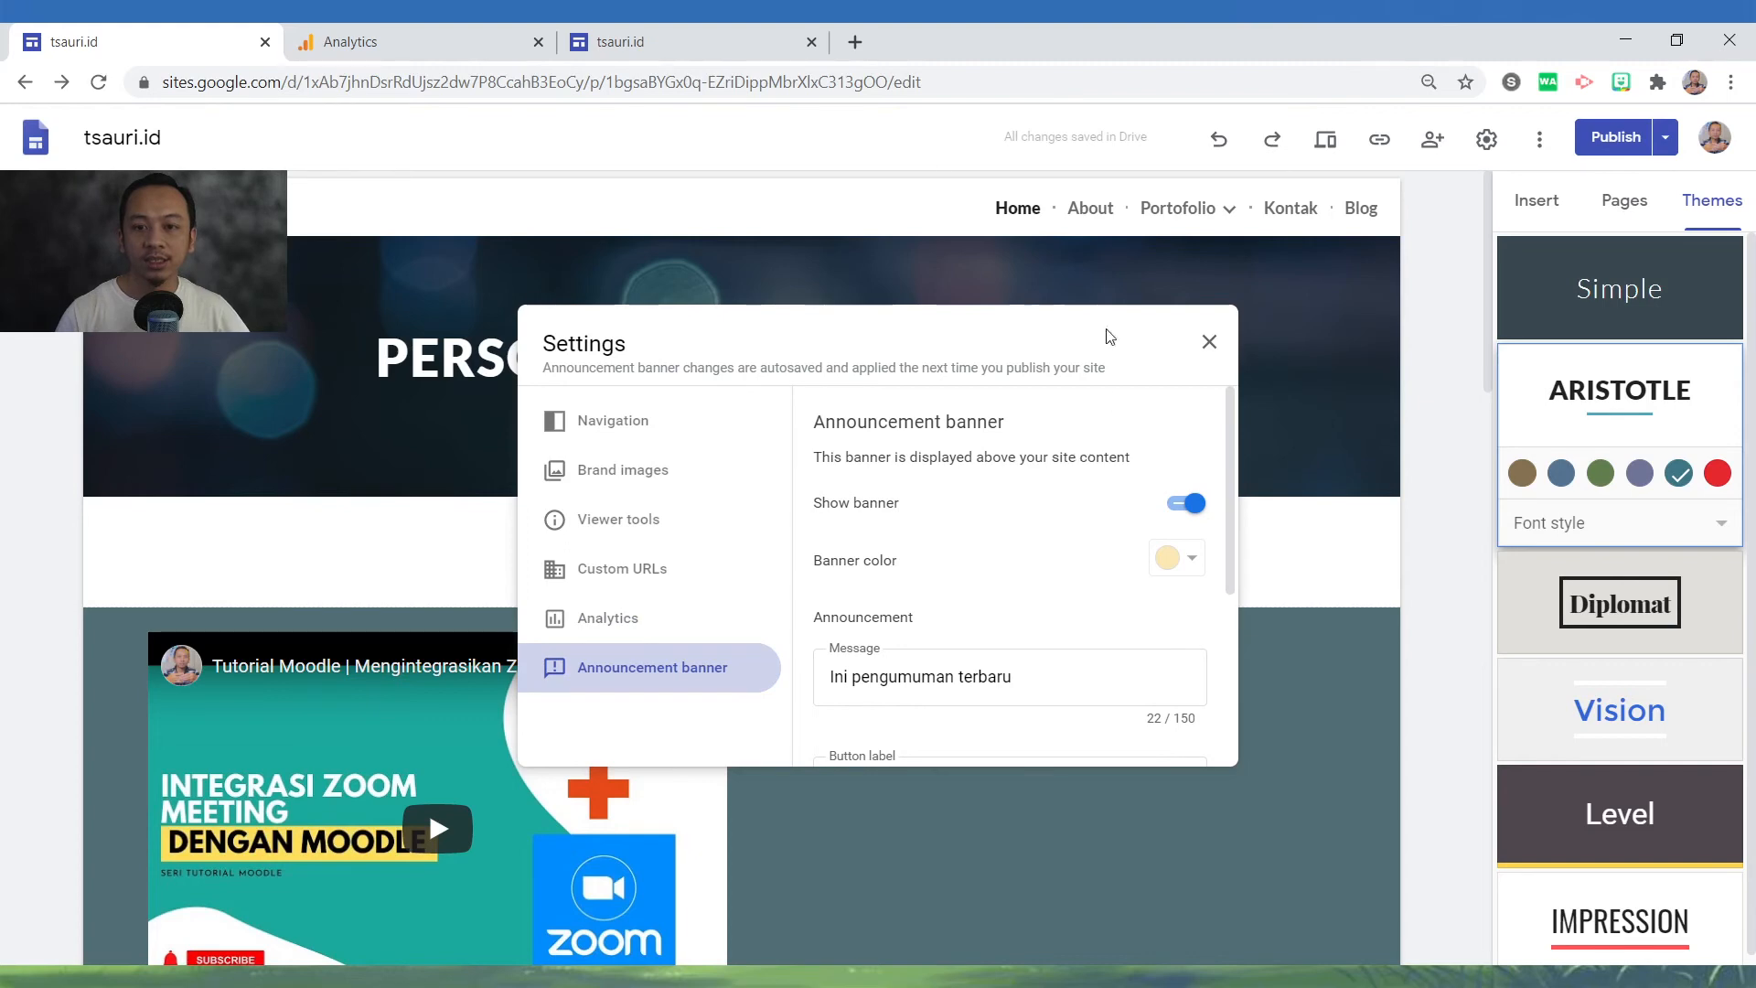
pyautogui.click(1210, 343)
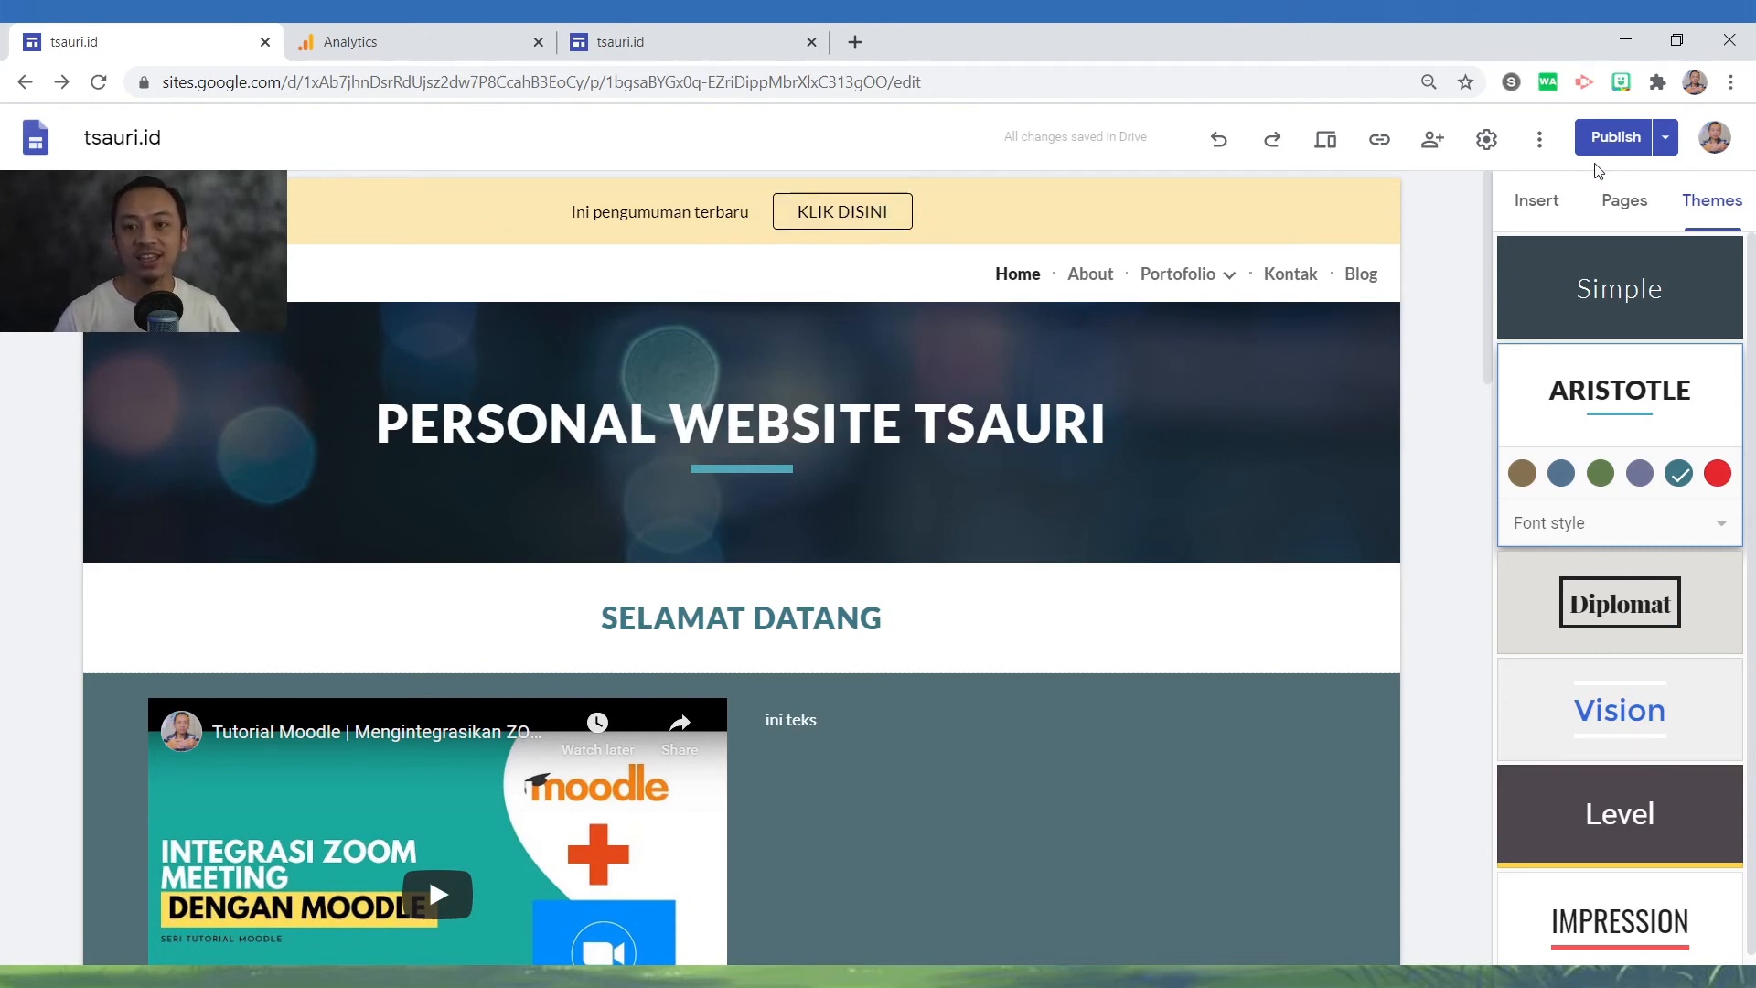
# - Set the announcement banner's color to orange and check the banner on the home page
pyautogui.click(1491, 145)
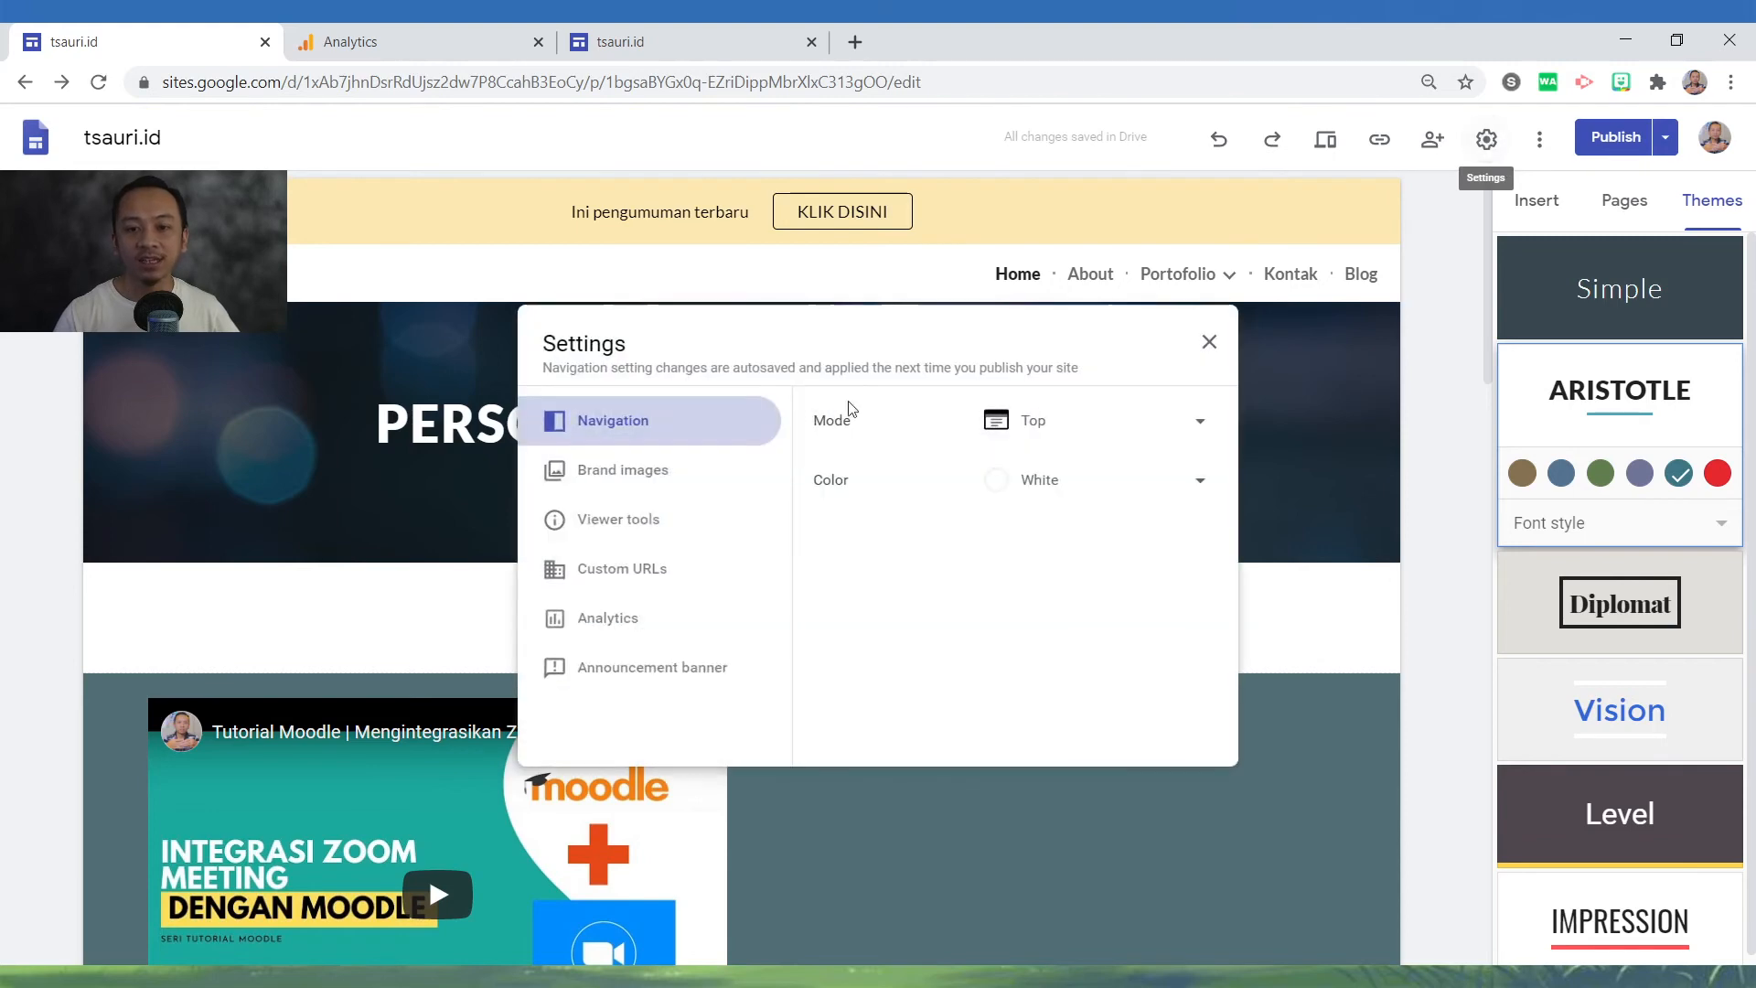
pyautogui.click(667, 679)
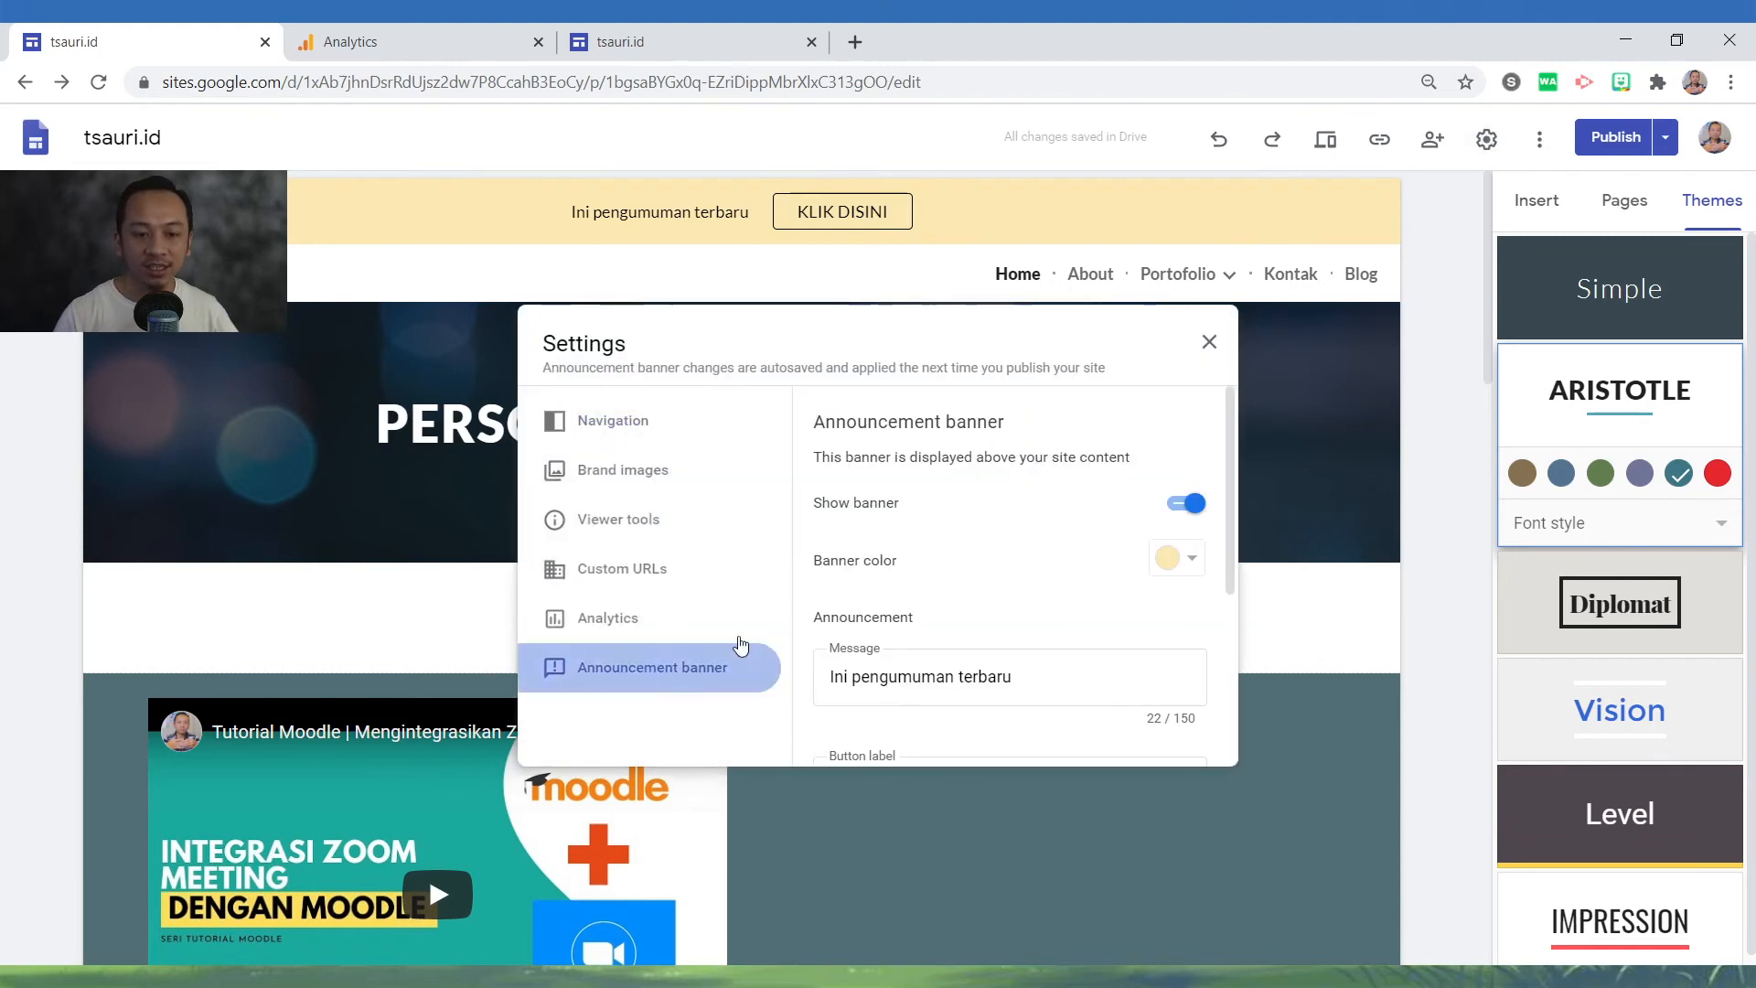
pyautogui.click(1176, 558)
pyautogui.click(1195, 741)
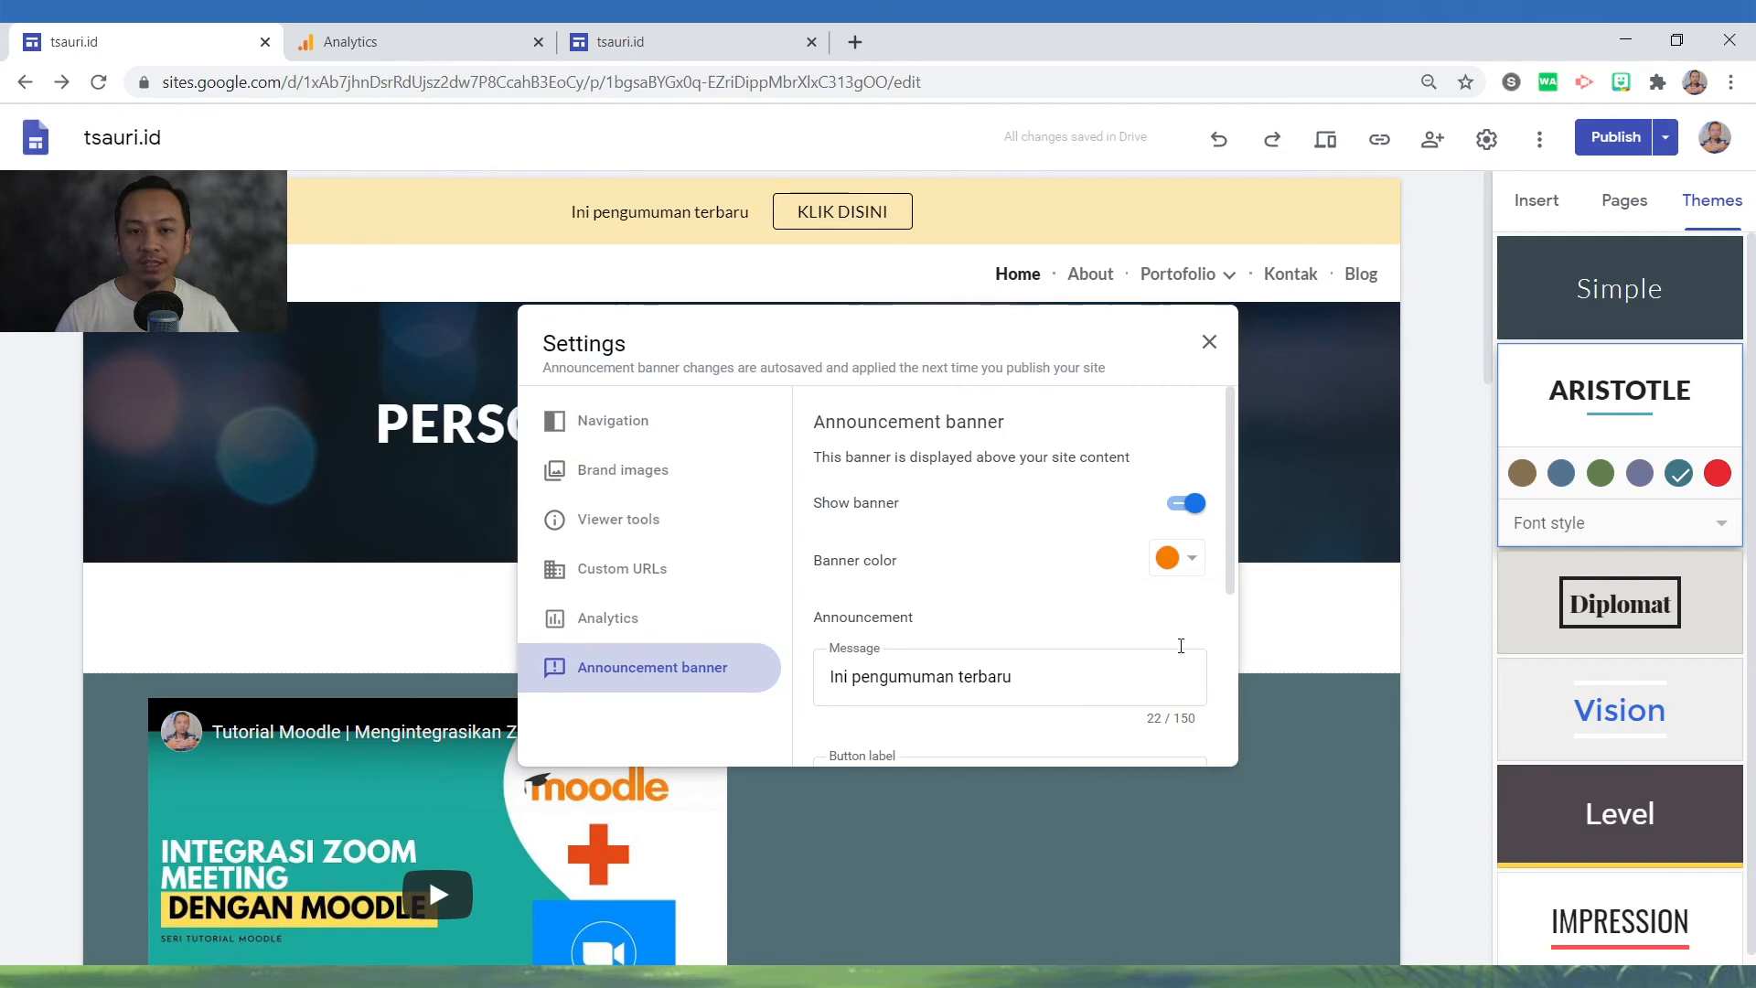
pyautogui.click(1209, 342)
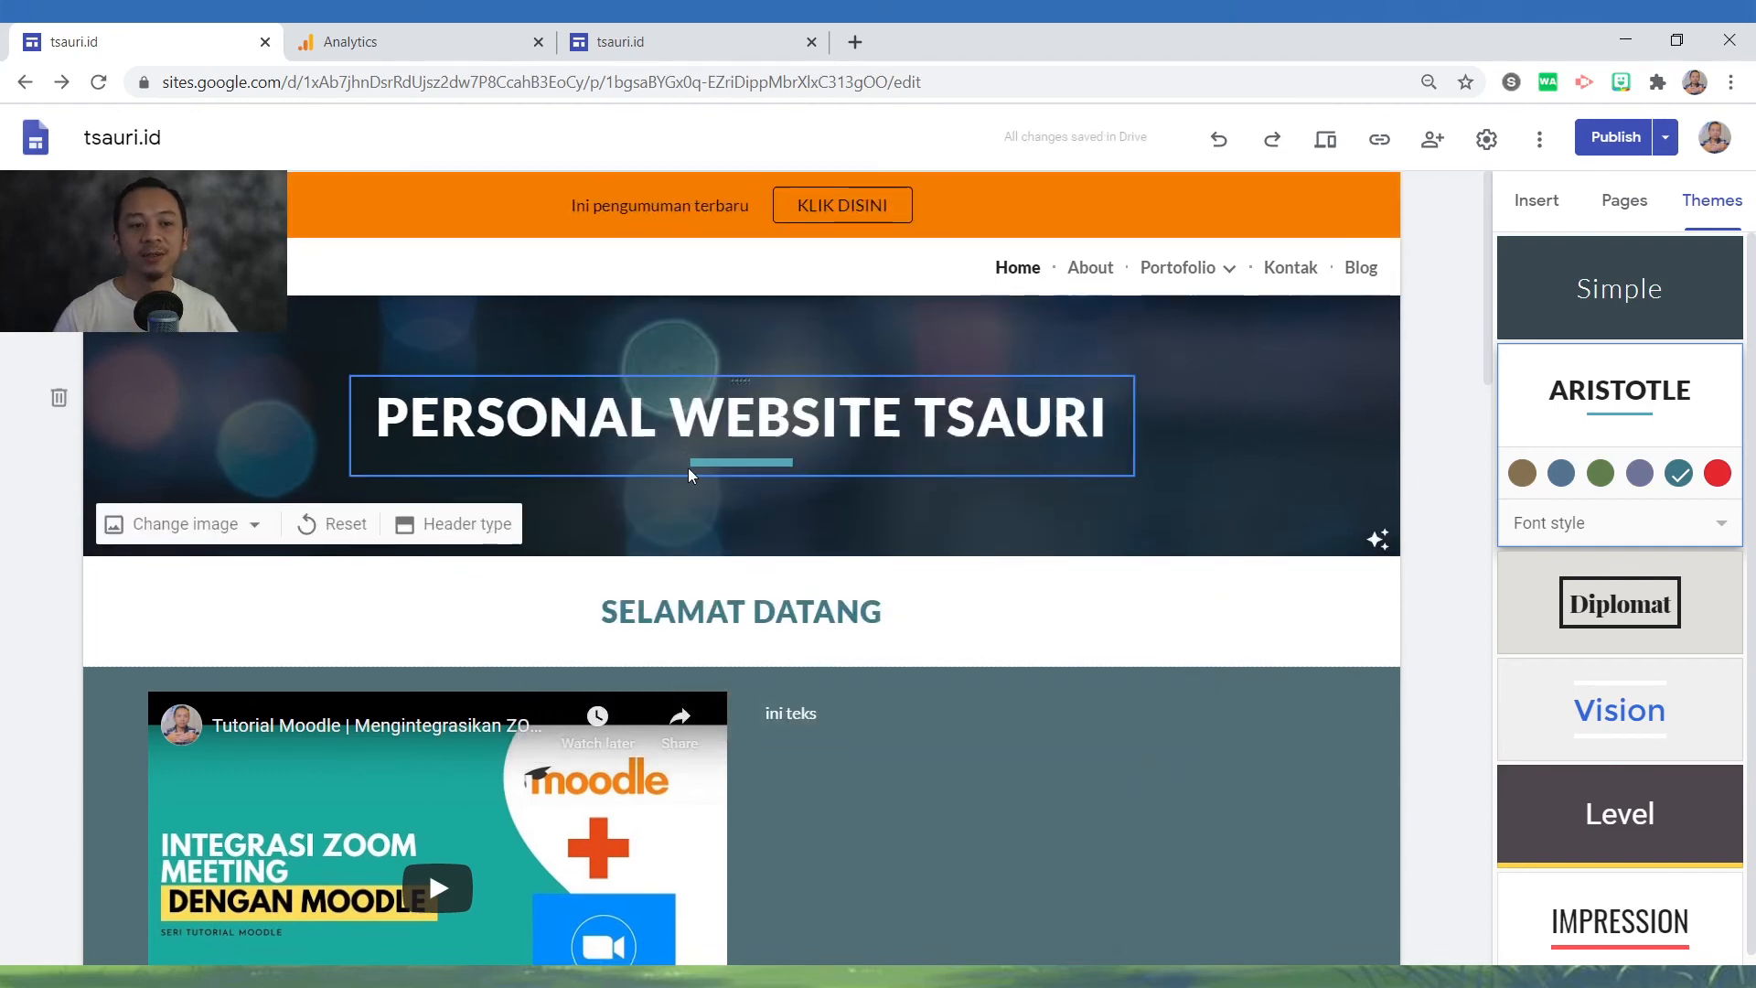
pyautogui.scroll(-5, 741, 573)
pyautogui.scroll(5, 804, 631)
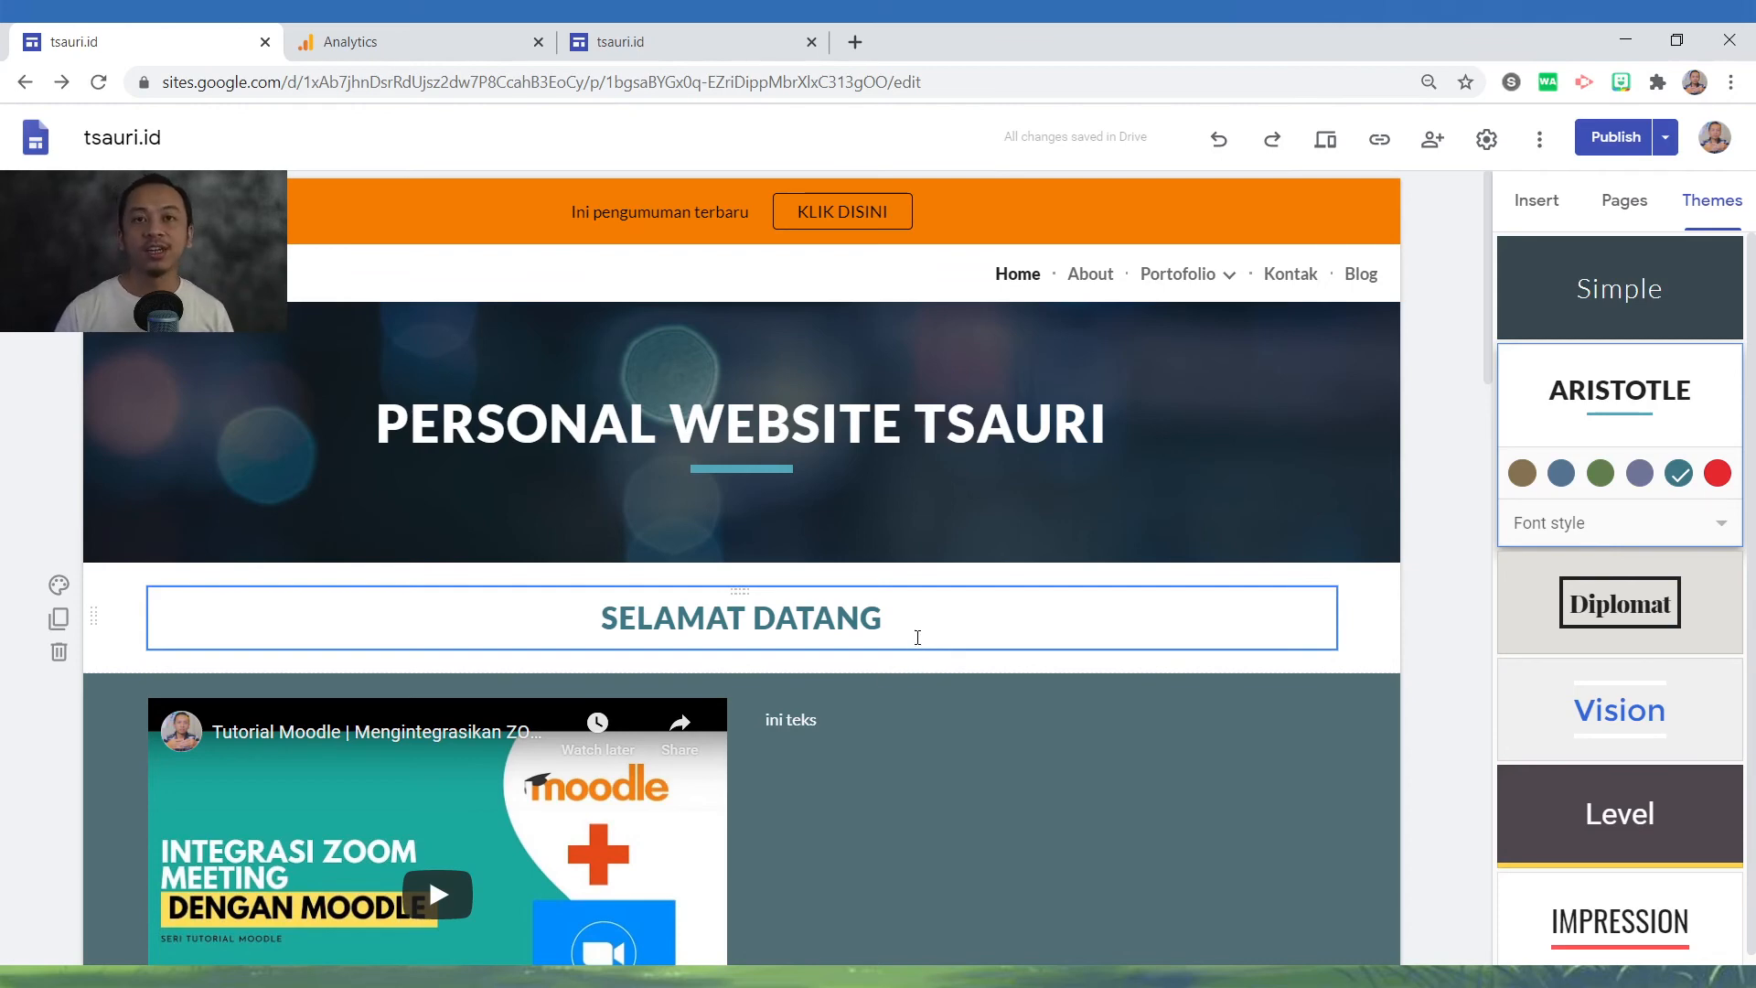
# - Review the site's settings sections for navigation, brand images, viewer tools, custom URLs, analytics and the announcement banner
pyautogui.click(1486, 139)
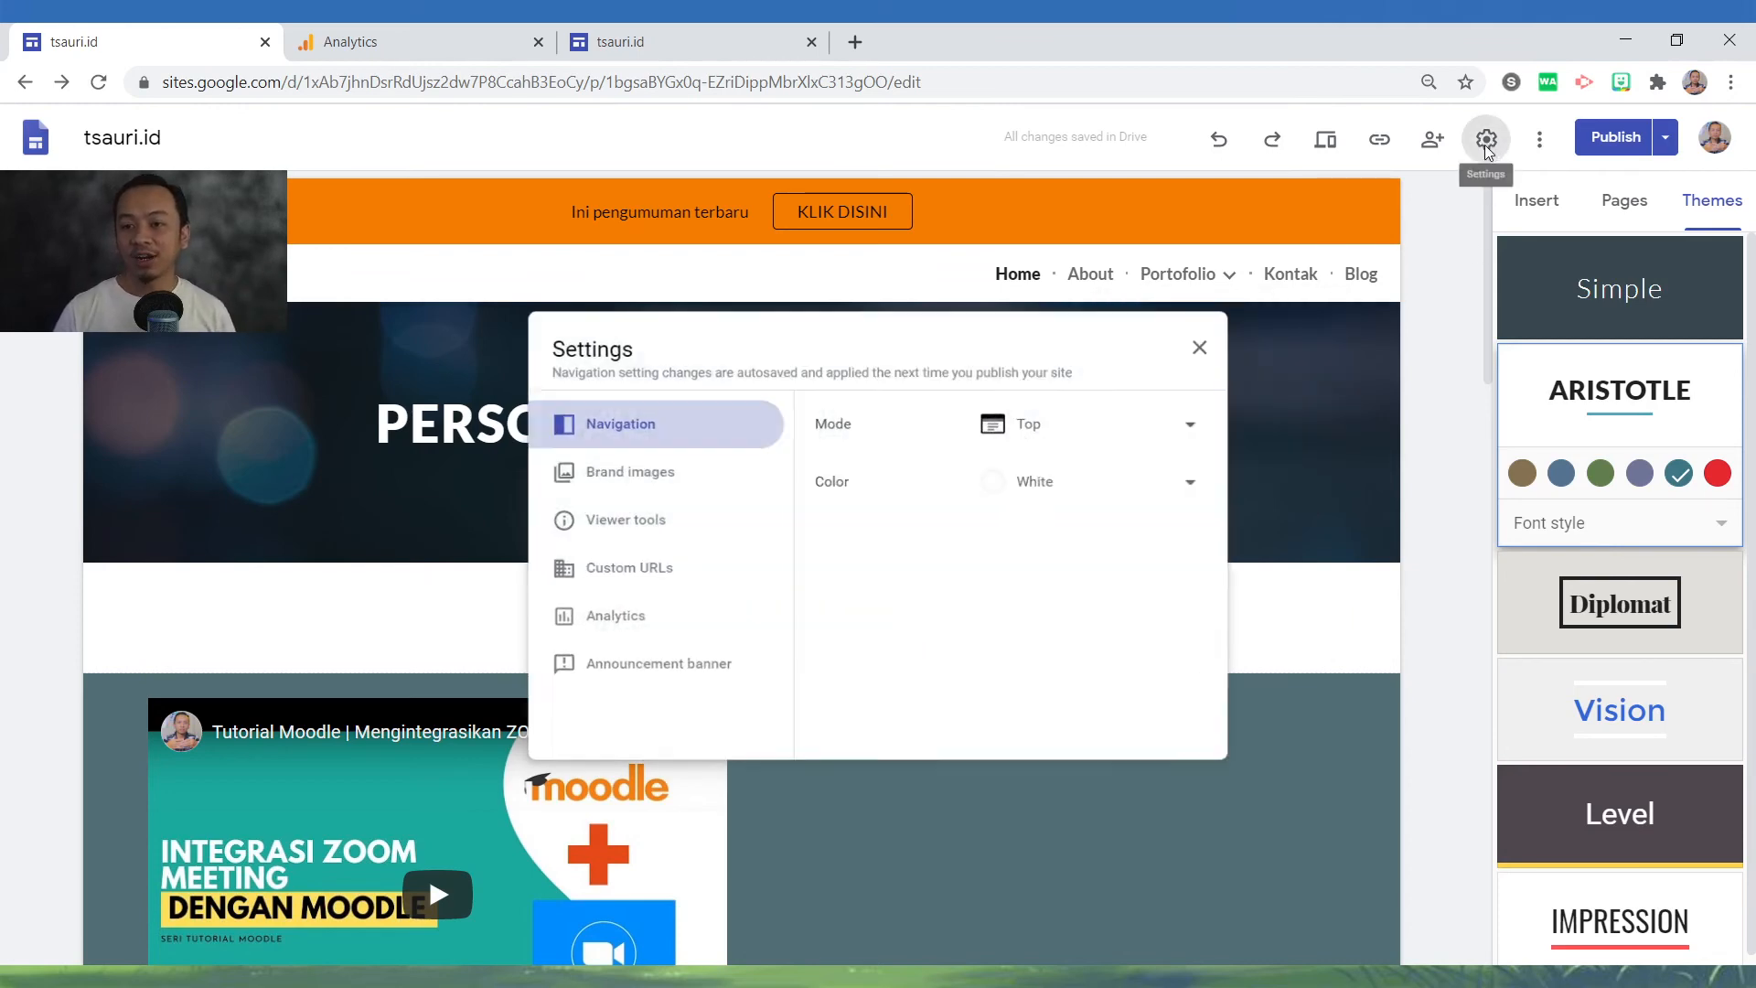
pyautogui.click(623, 667)
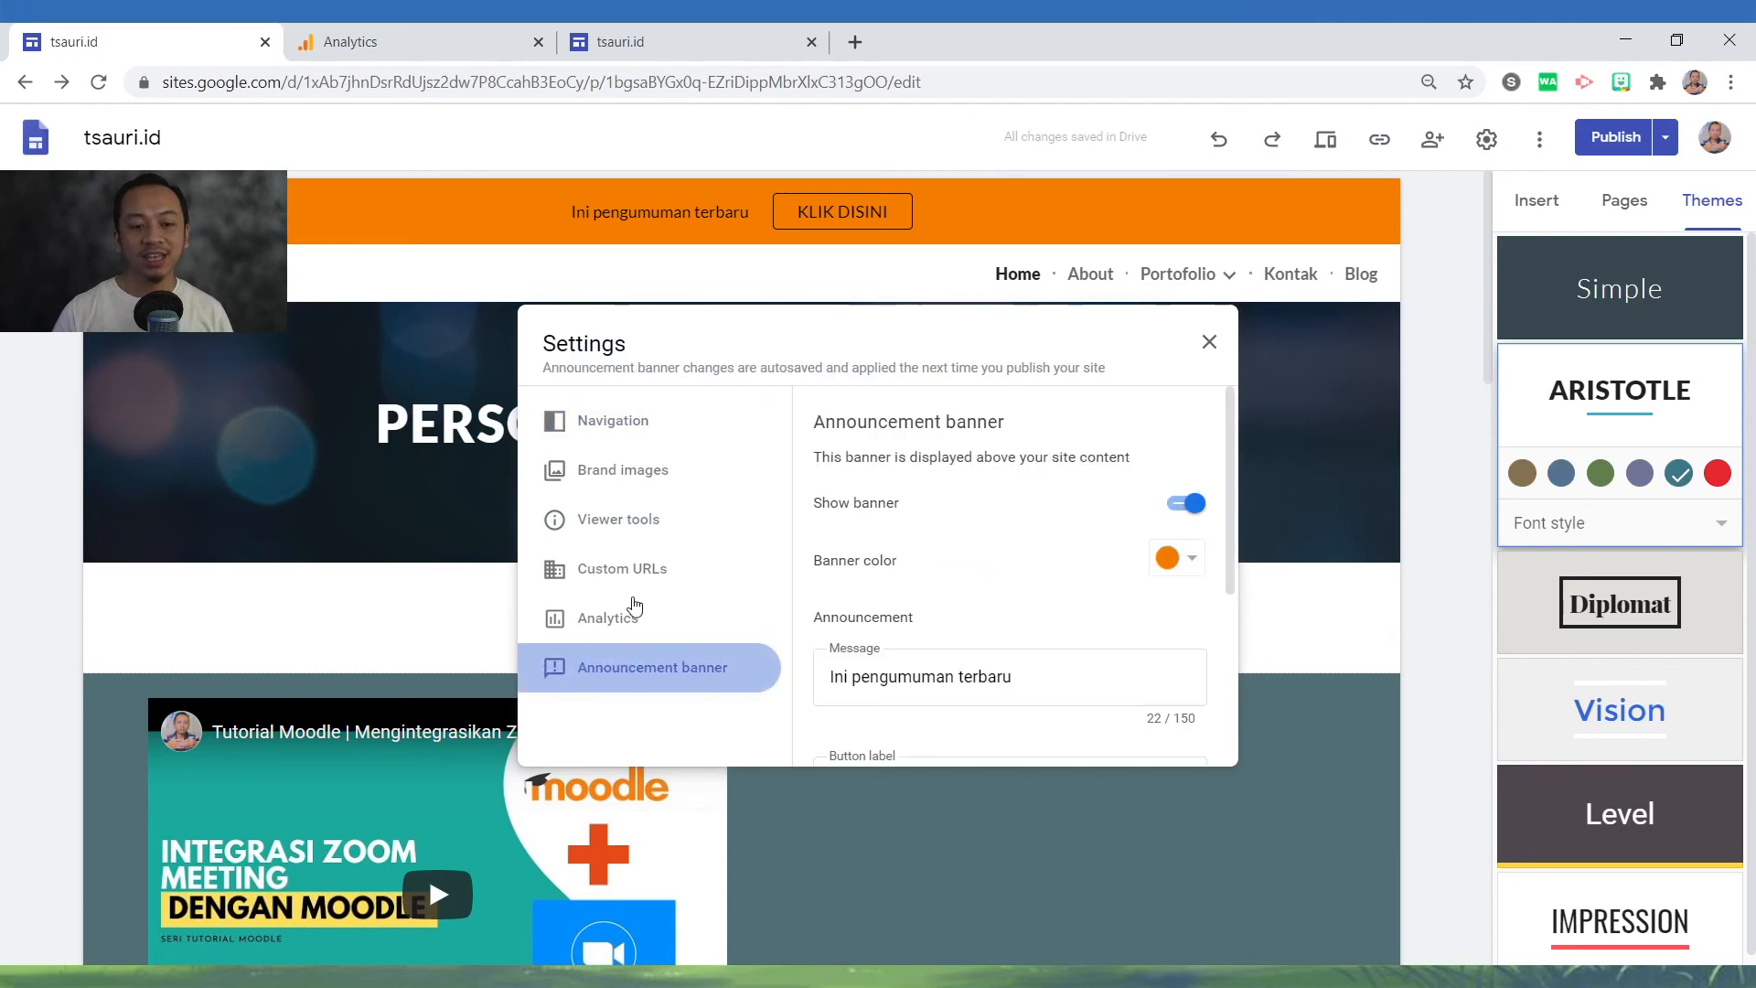
pyautogui.click(655, 419)
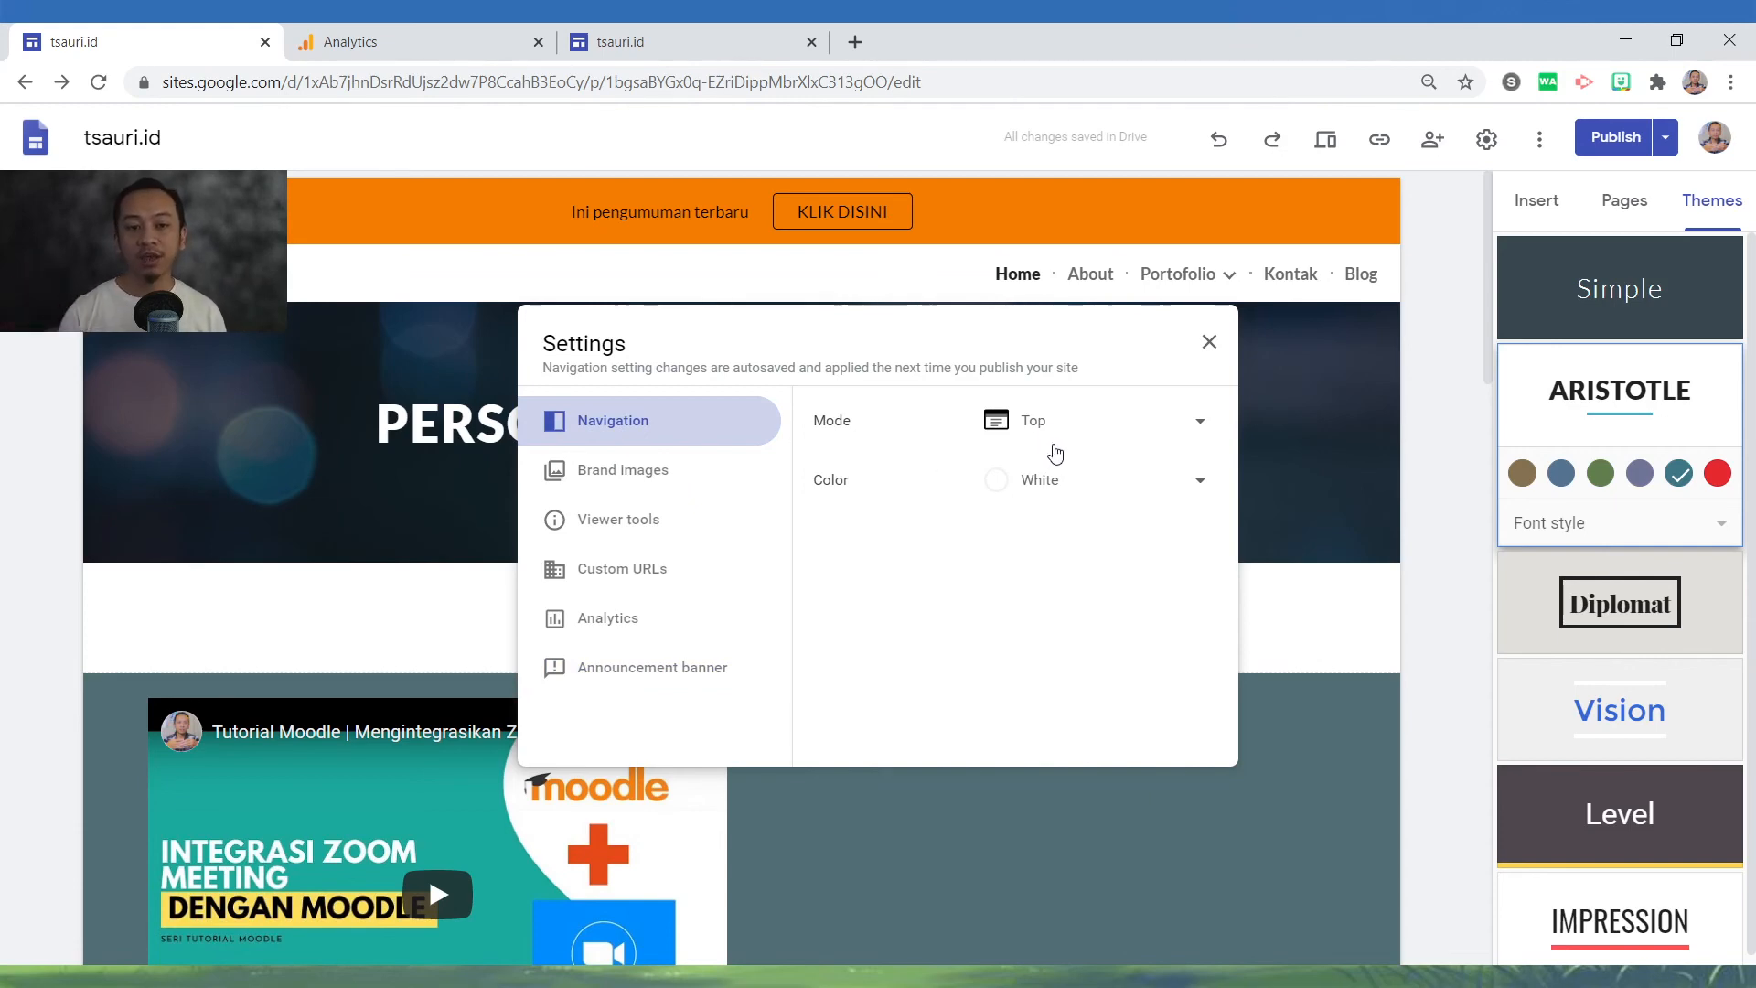
pyautogui.click(743, 481)
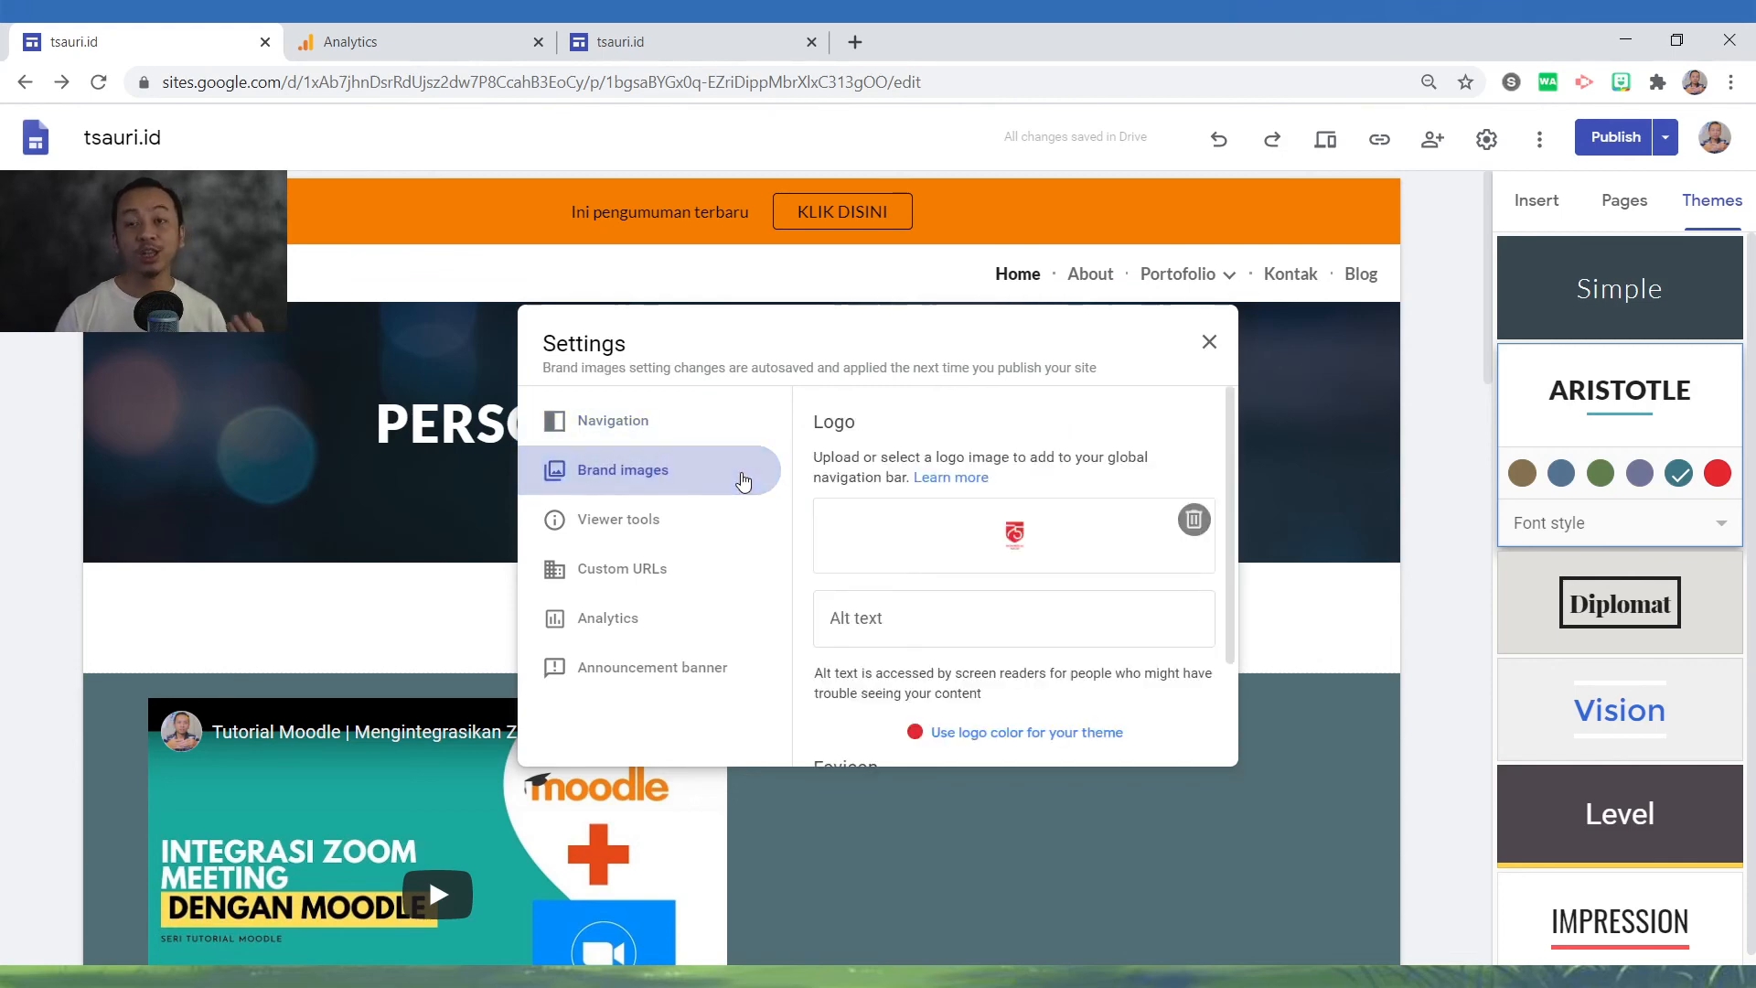
pyautogui.click(708, 523)
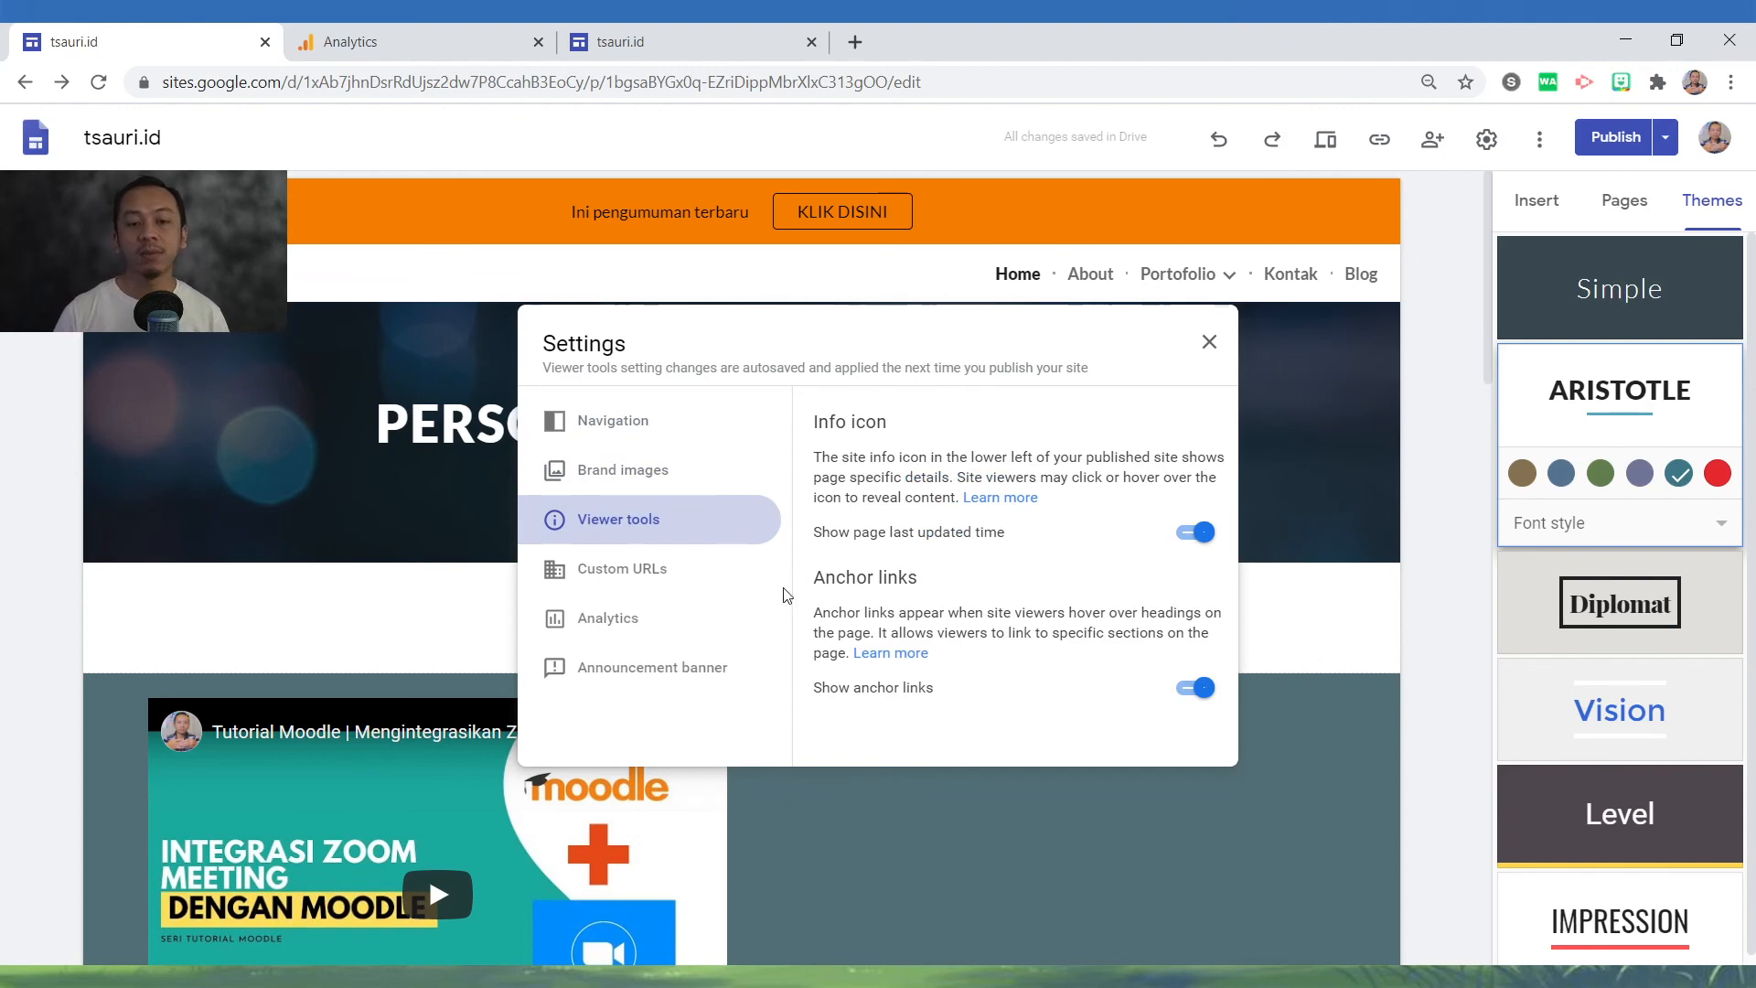
pyautogui.click(676, 580)
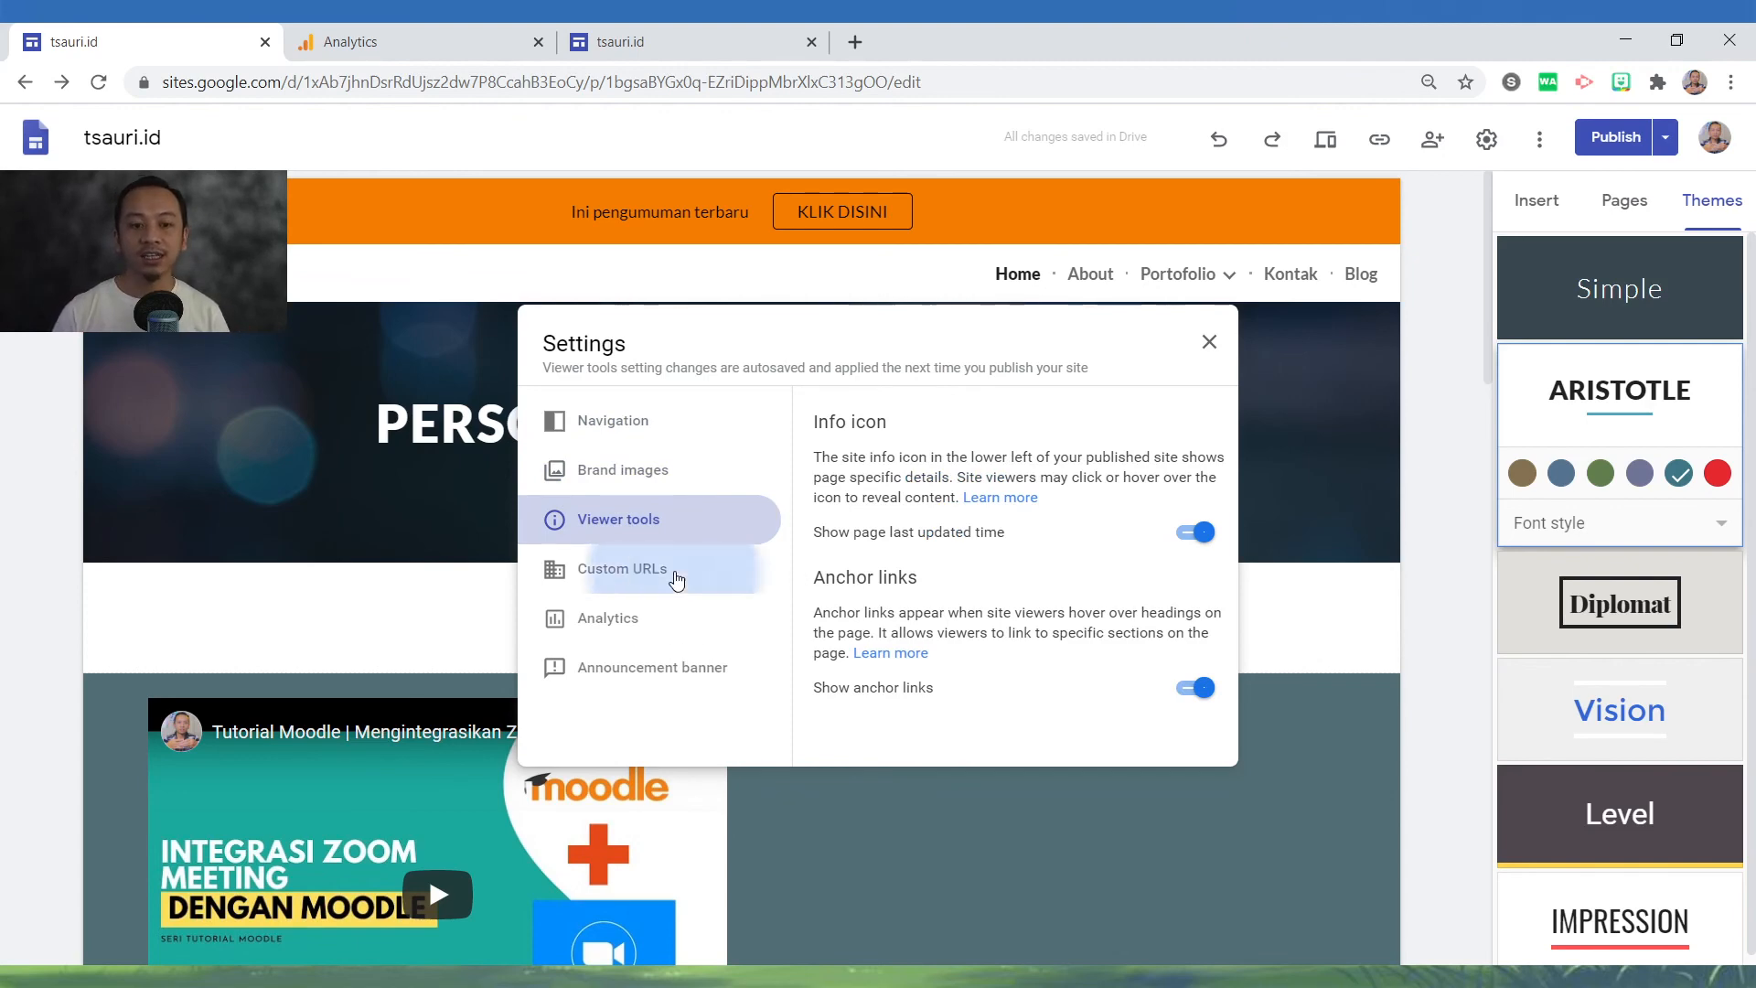
pyautogui.click(701, 616)
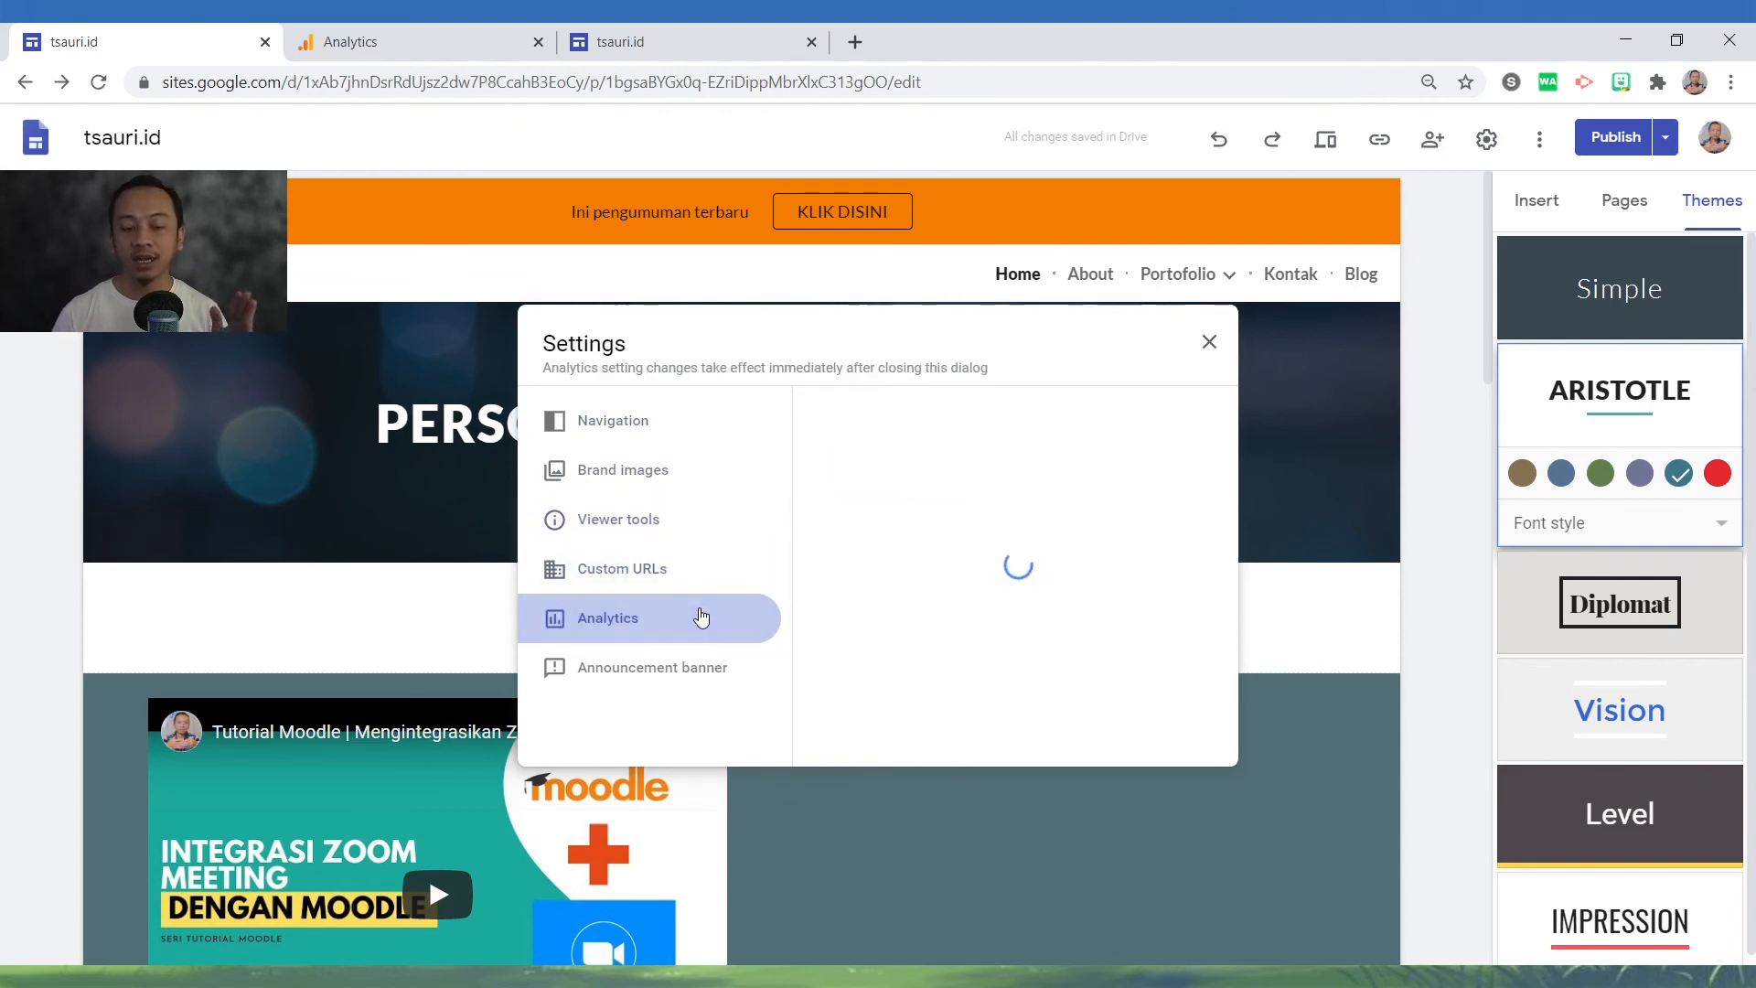
pyautogui.click(710, 670)
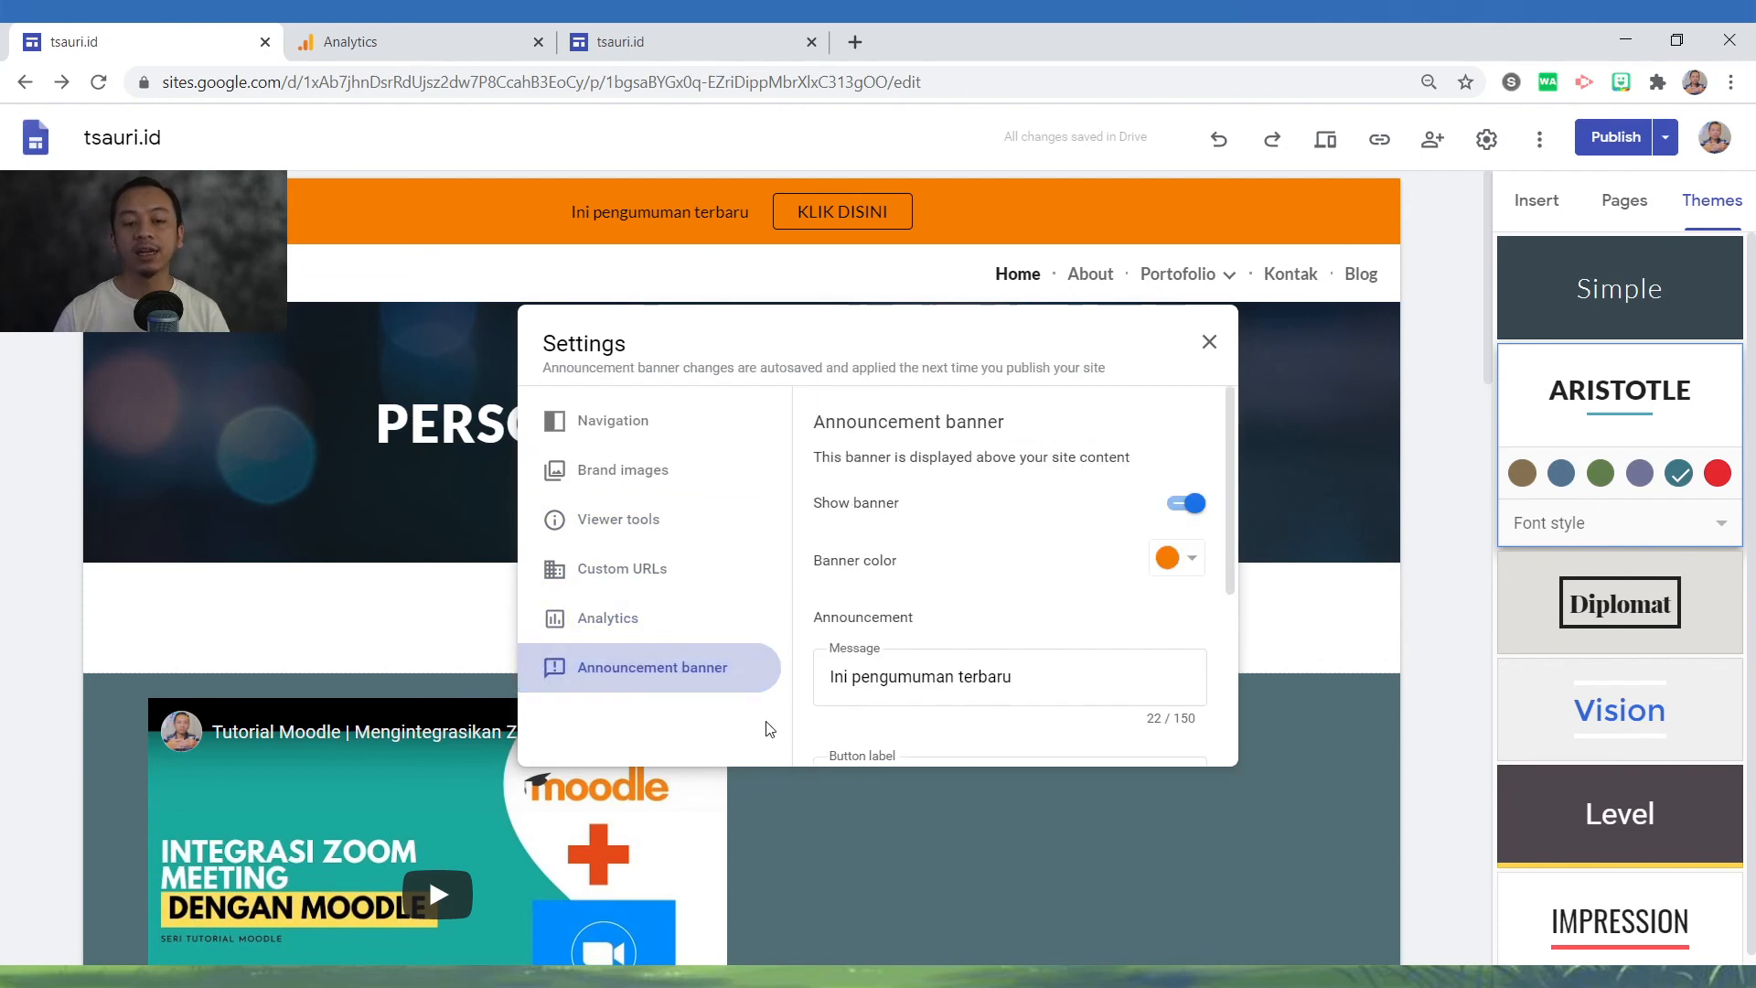